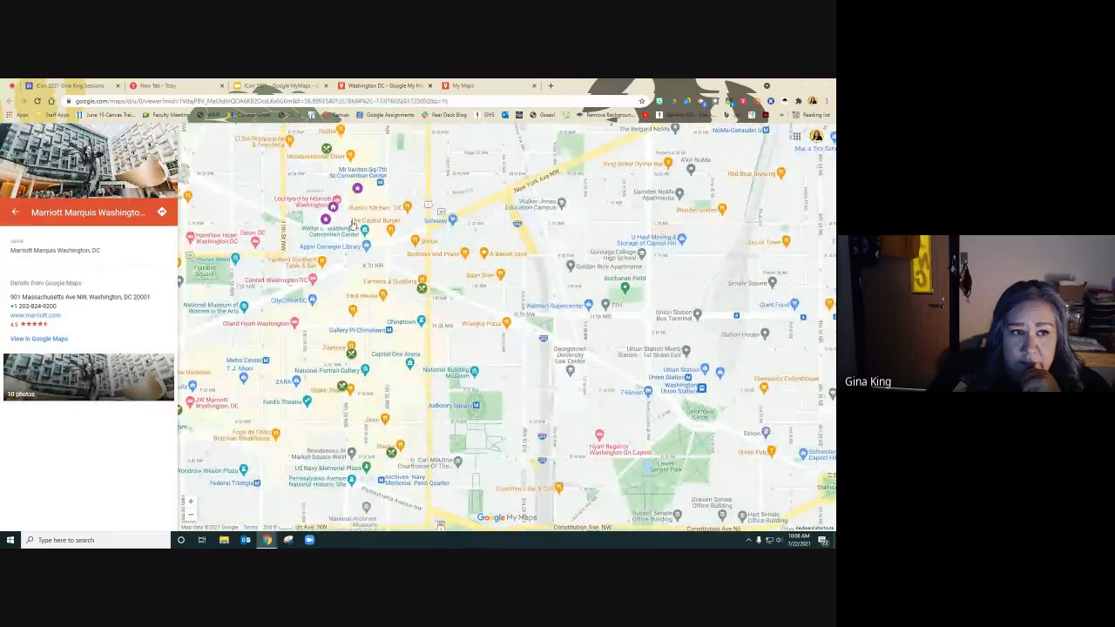
Open the details of the hotel and convention center pins around the Washington DC Convention Center.
left_click(365, 234)
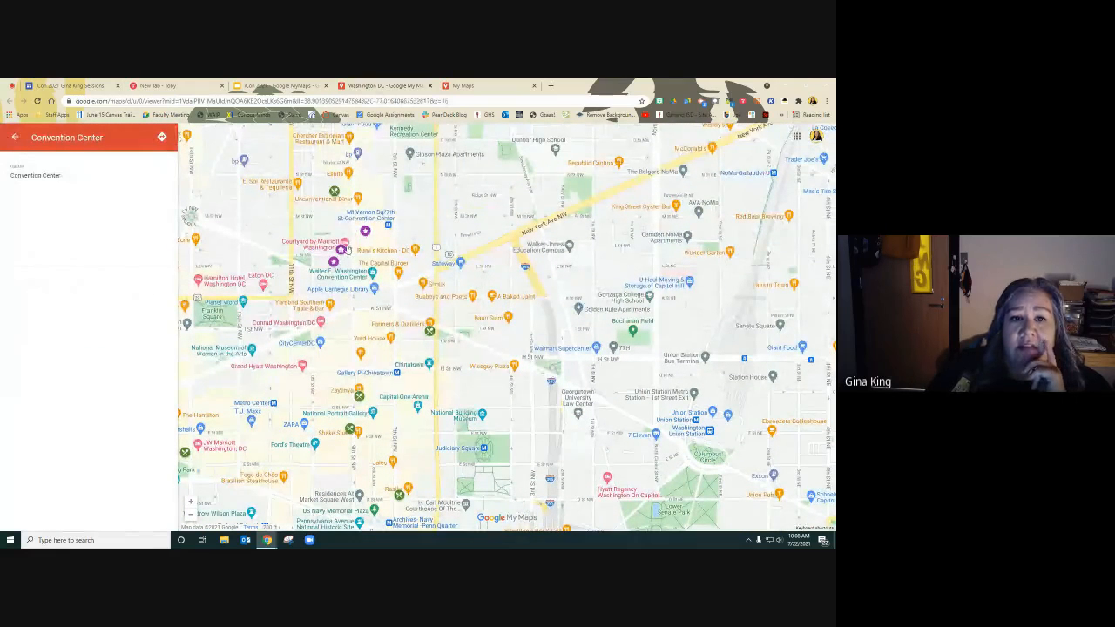
left_click(343, 247)
left_click(345, 245)
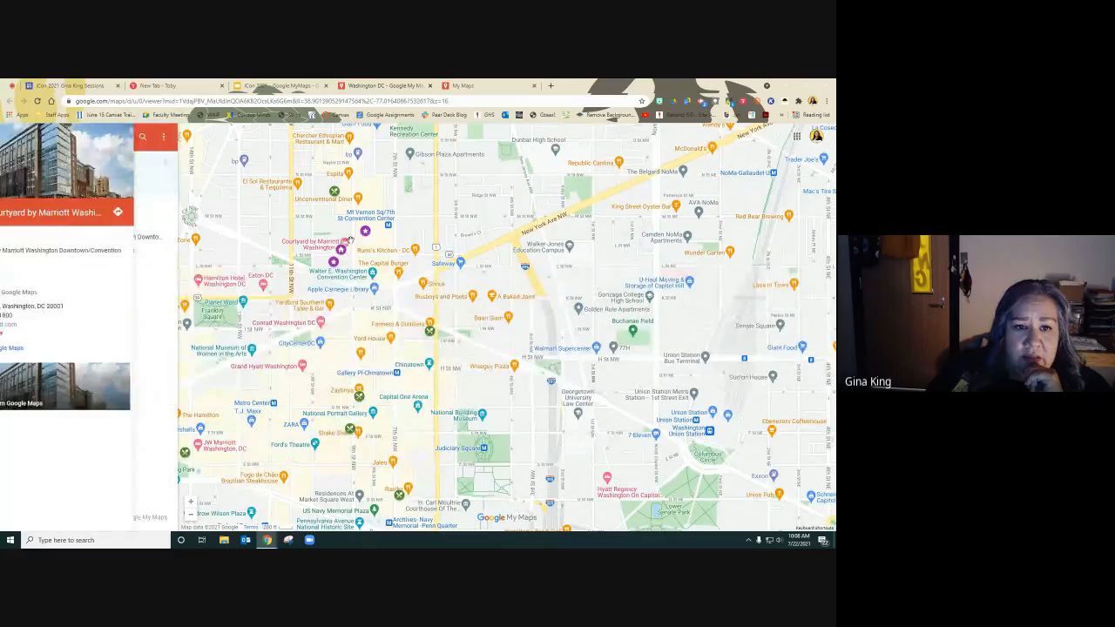
left_click(344, 244)
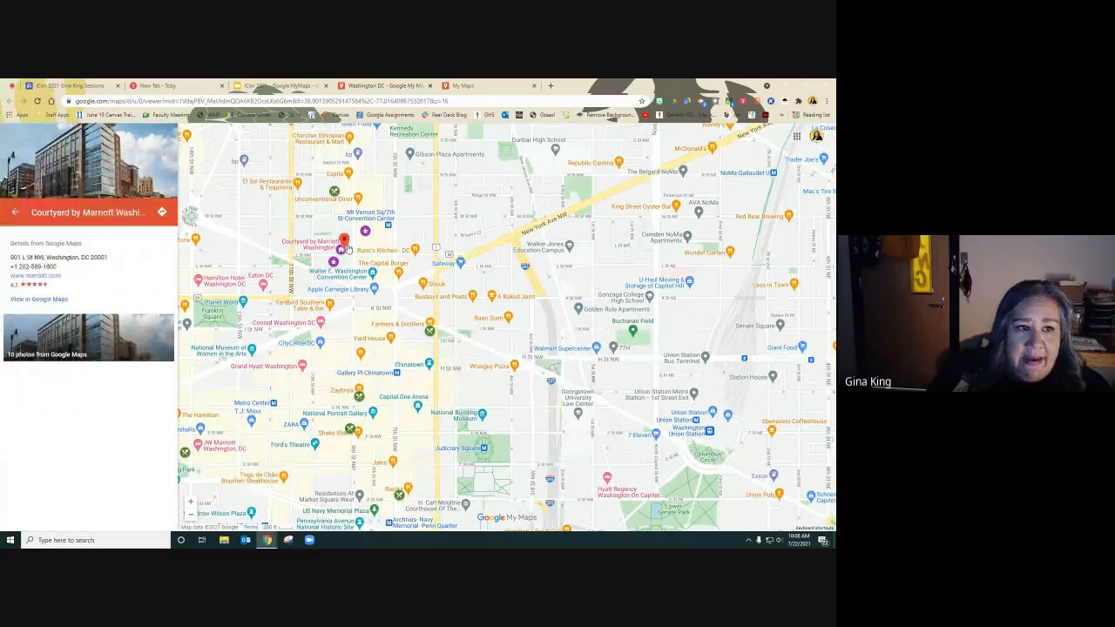
left_click(341, 253)
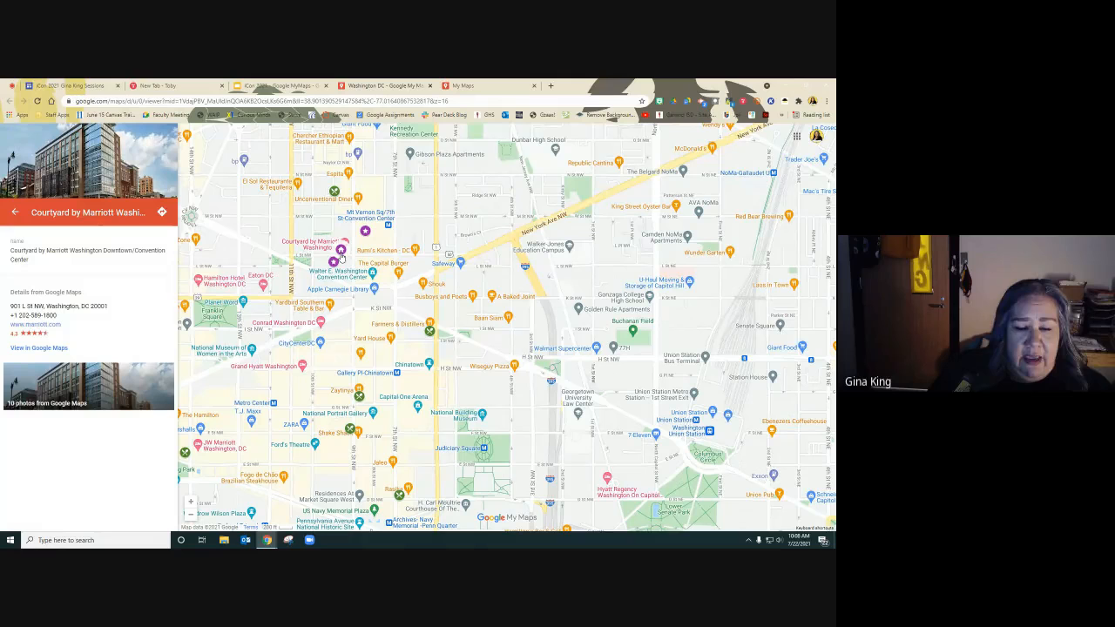
left_click(334, 264)
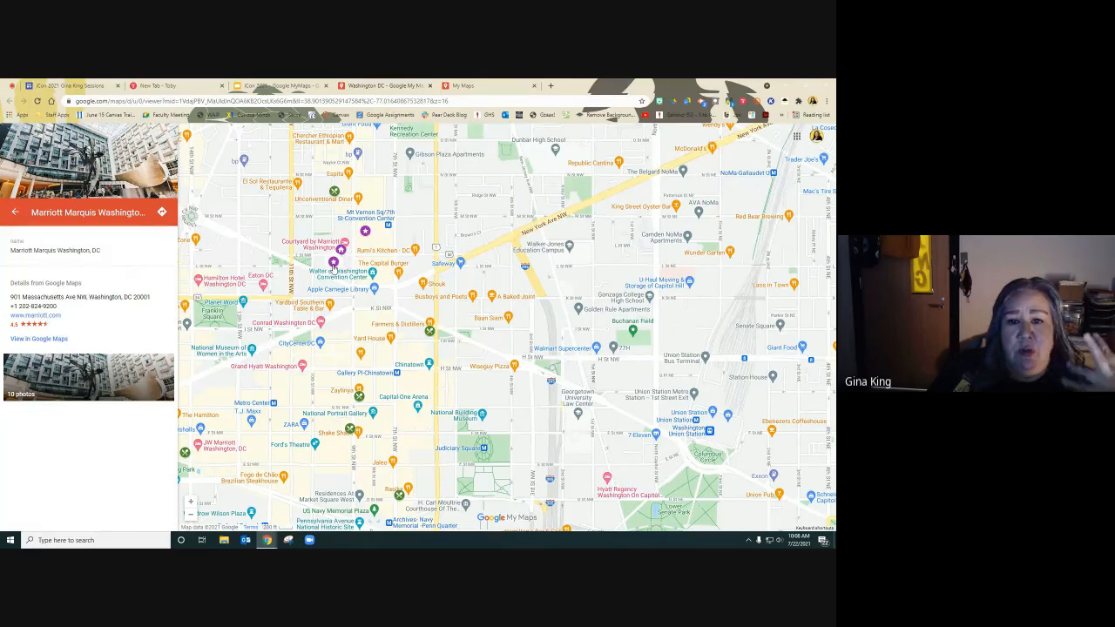
left_click(366, 236)
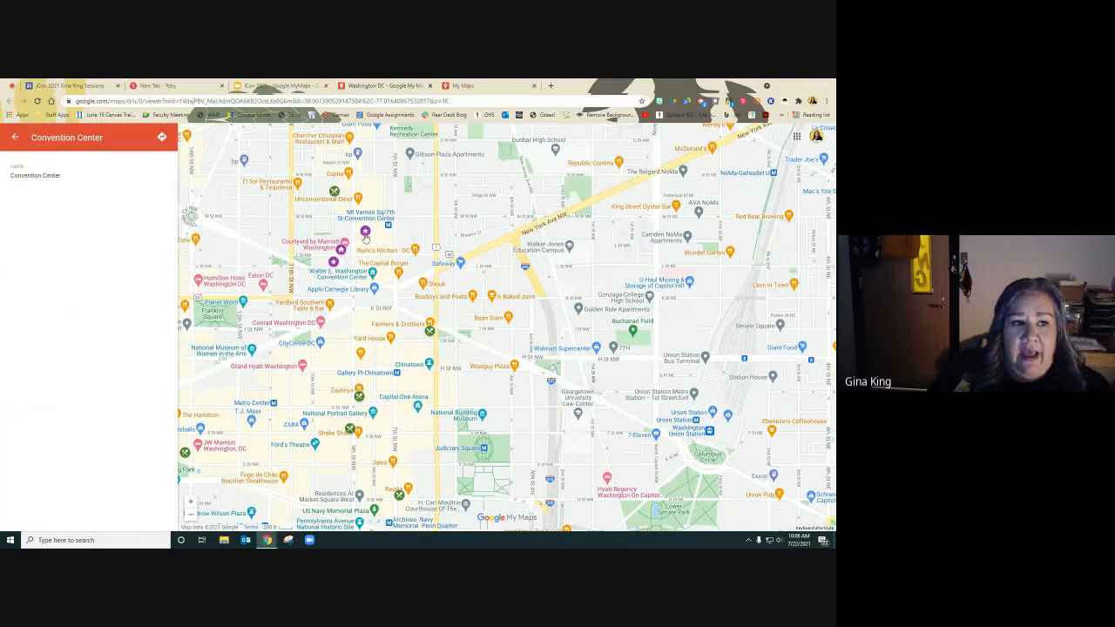
left_click(334, 265)
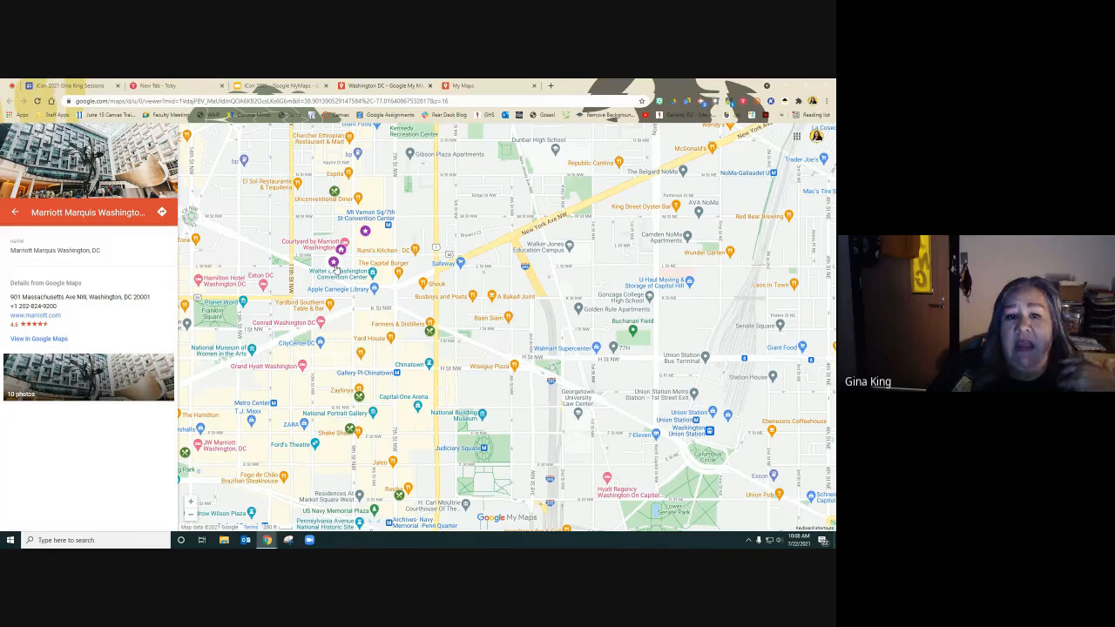
Return to the map legend and toggle the Resturants layer off and on to compare the map.
left_click(13, 214)
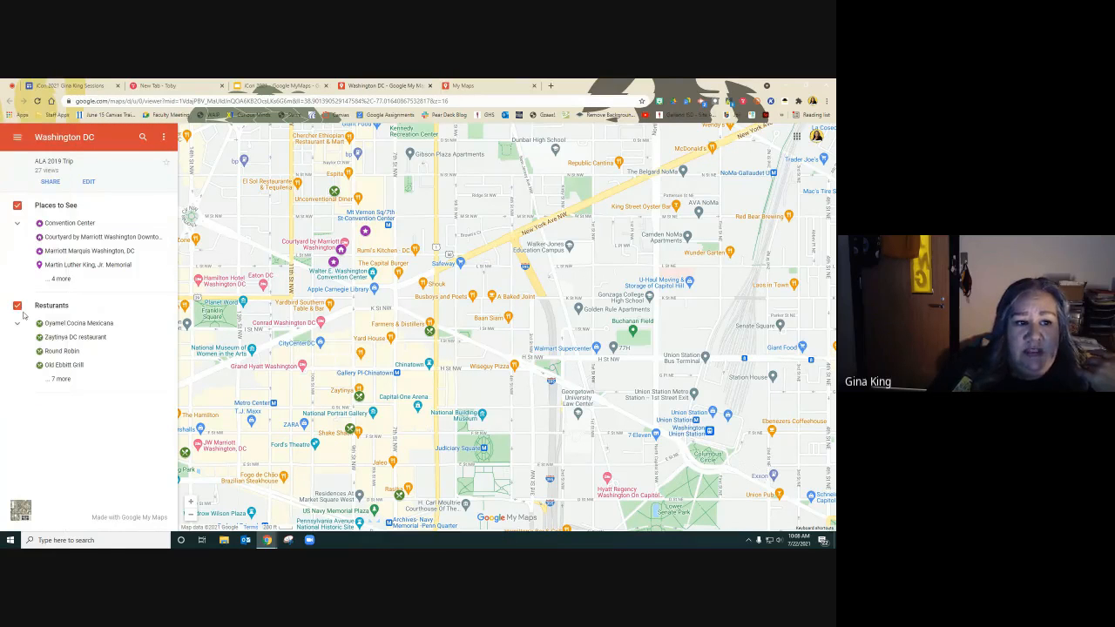
left_click(18, 307)
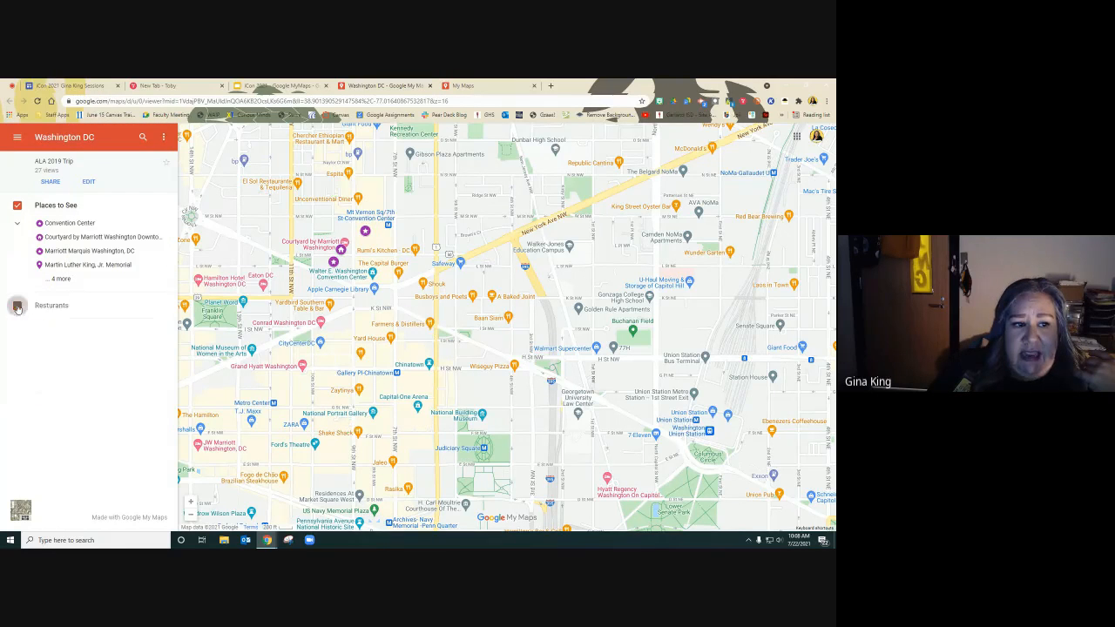
left_click(17, 306)
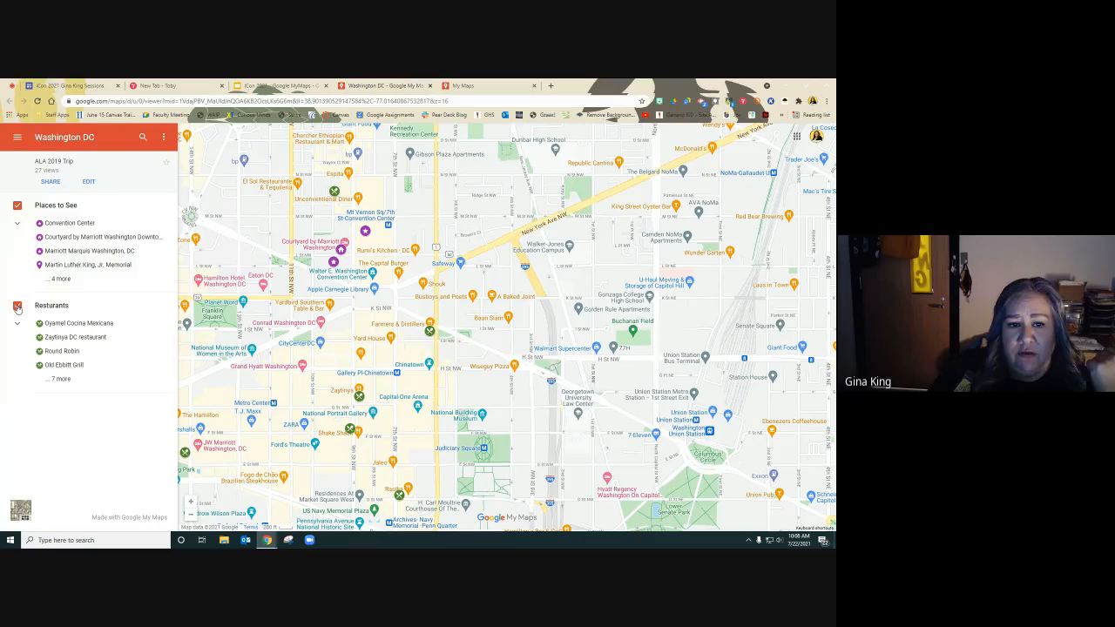
left_click(17, 307)
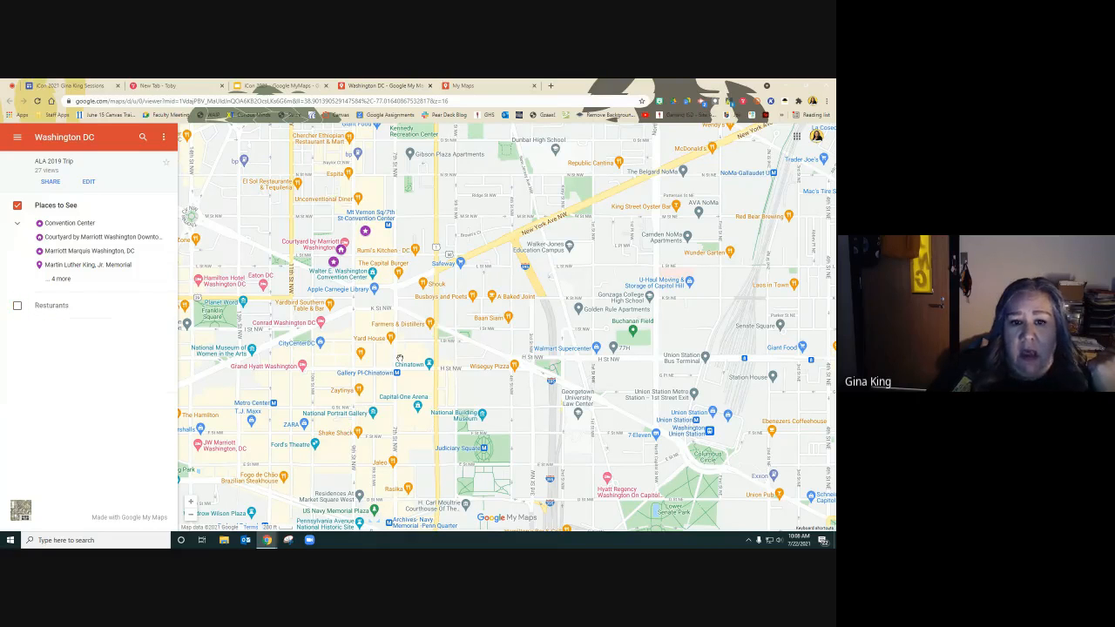
left_click(17, 307)
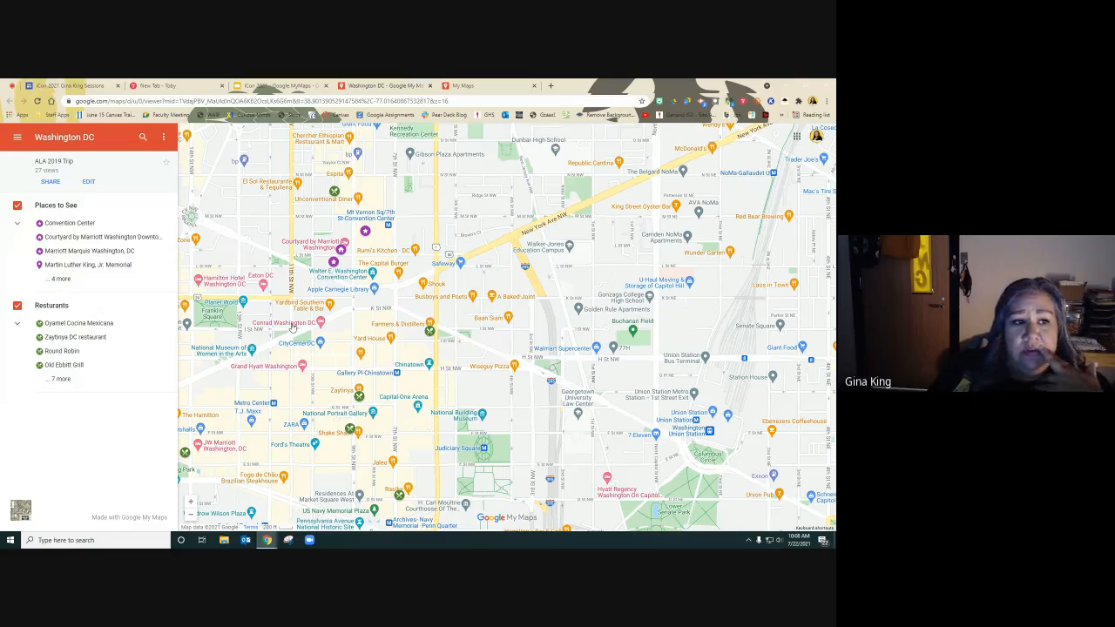
Expand the Places to See list and view the Library of Congress place and its pin details.
left_click(62, 279)
left_click(67, 279)
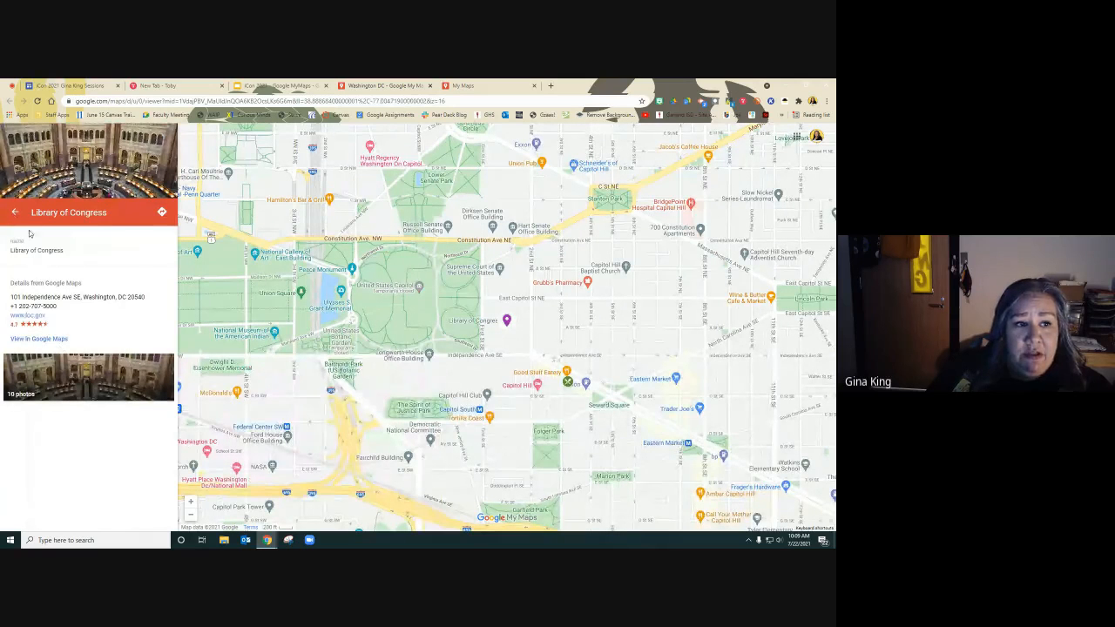
left_click(15, 211)
left_click(507, 324)
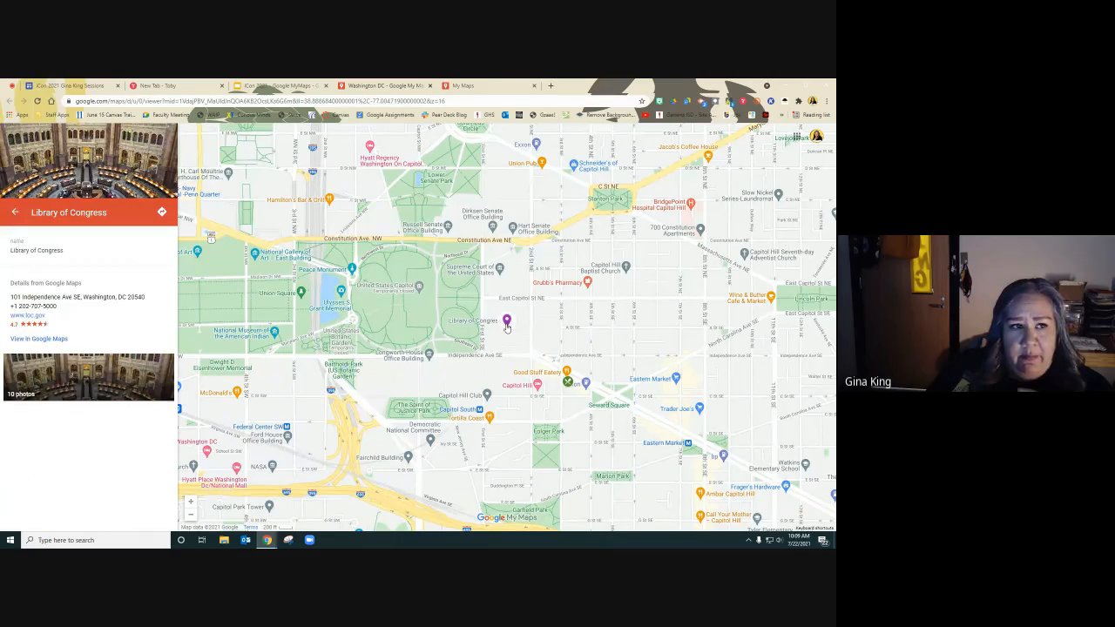
left_click(16, 213)
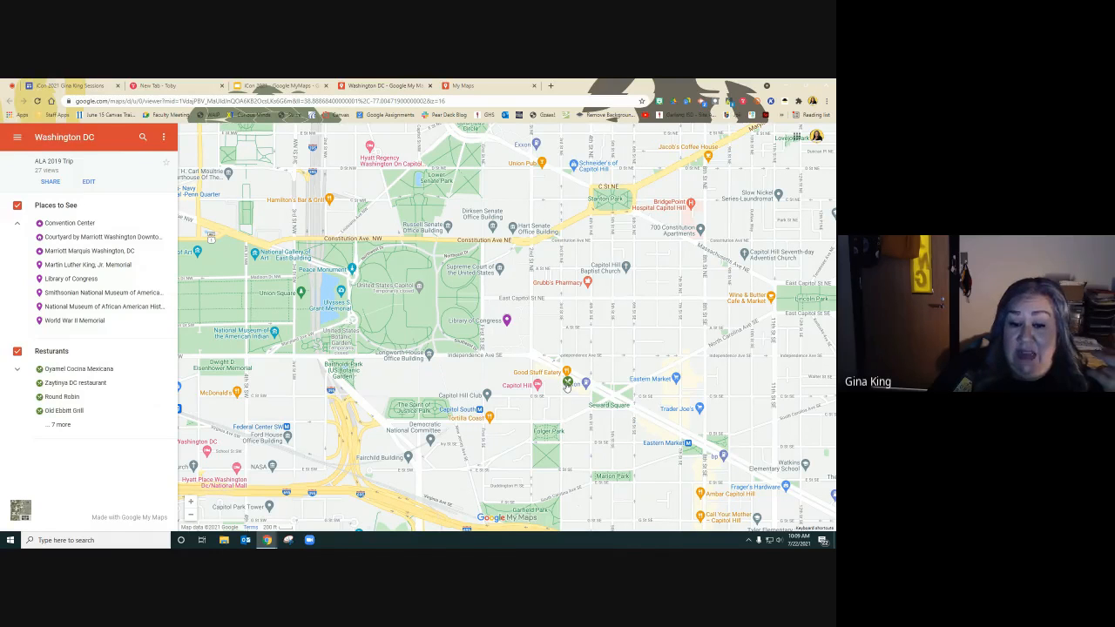
Check the We, The Pizza pin near the Library of Congress and expand the full restaurant list.
left_click(567, 383)
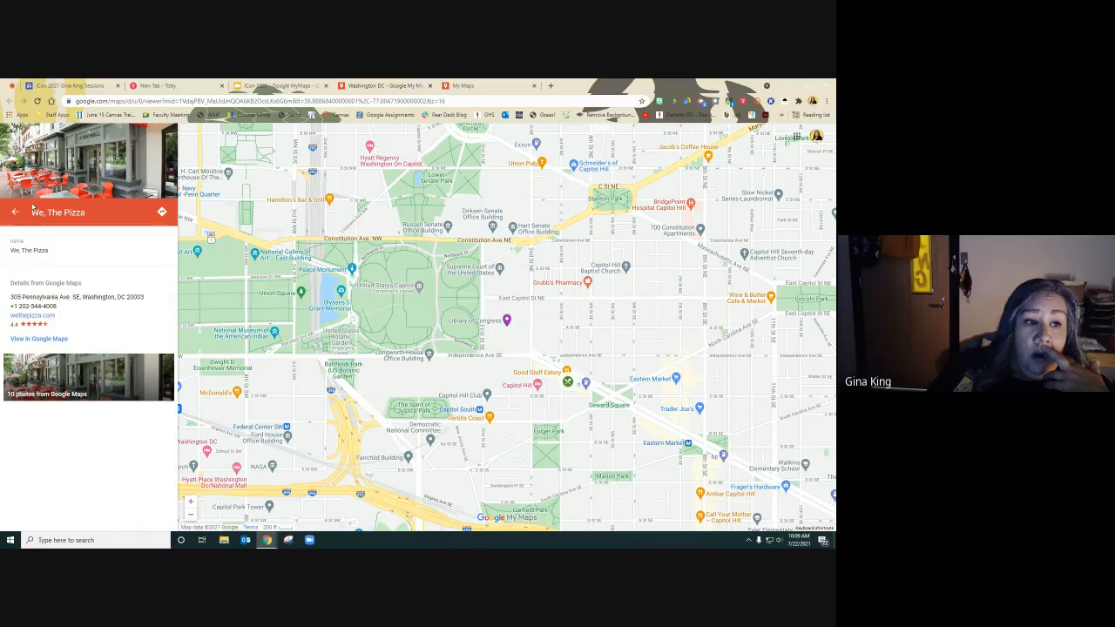
left_click(14, 214)
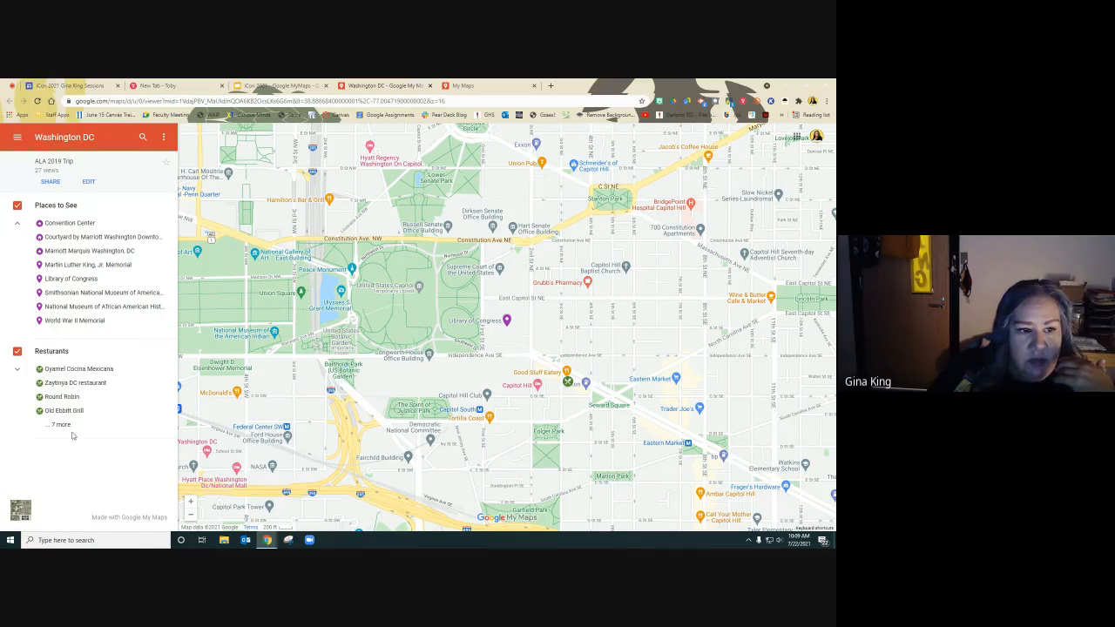
left_click(59, 424)
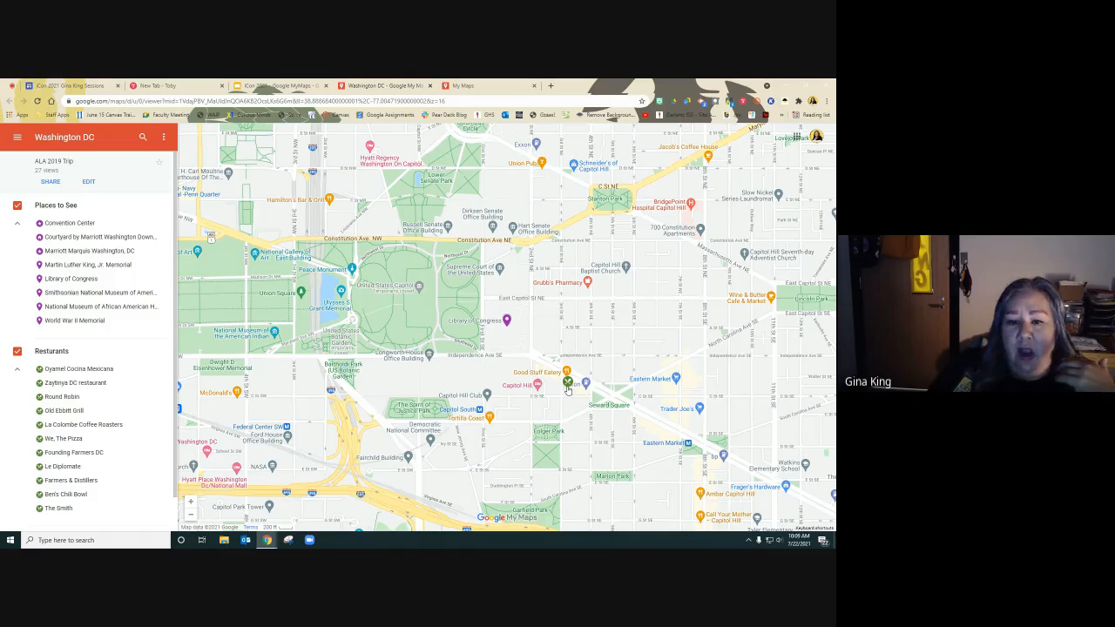
left_click(567, 386)
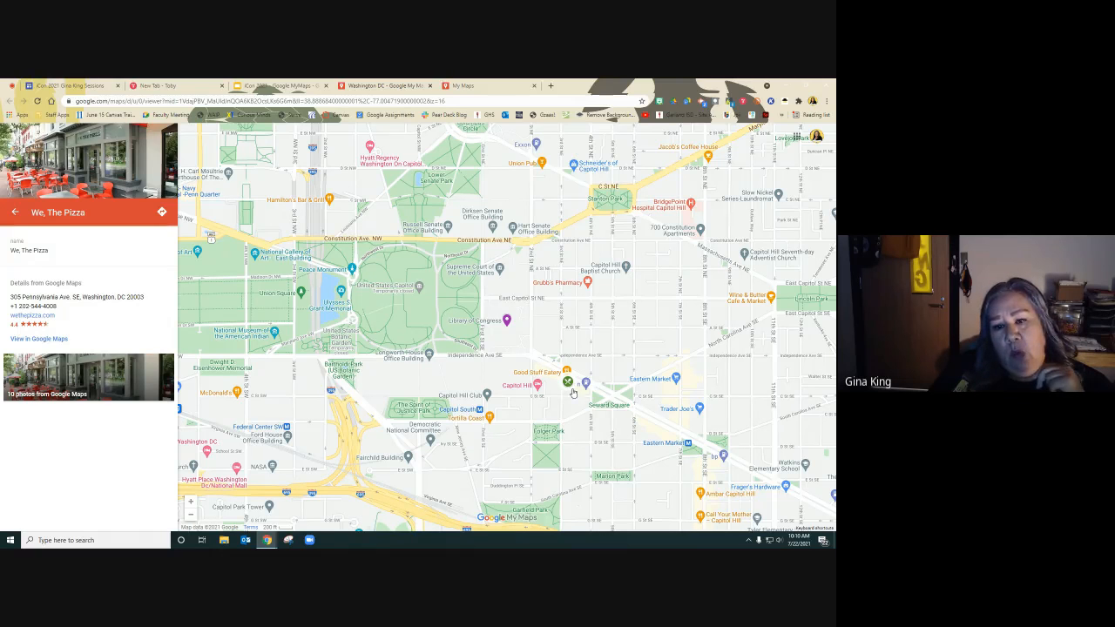
left_click(14, 212)
scroll(119, 330, "down", 1)
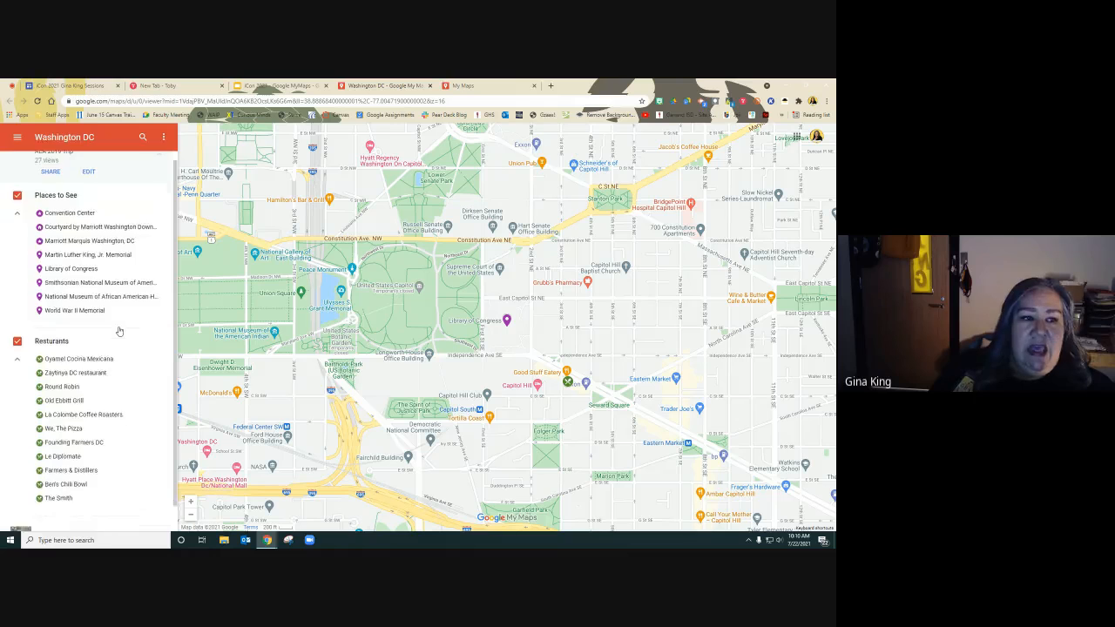
scroll(120, 331, "up", 1)
scroll(119, 331, "down", 1)
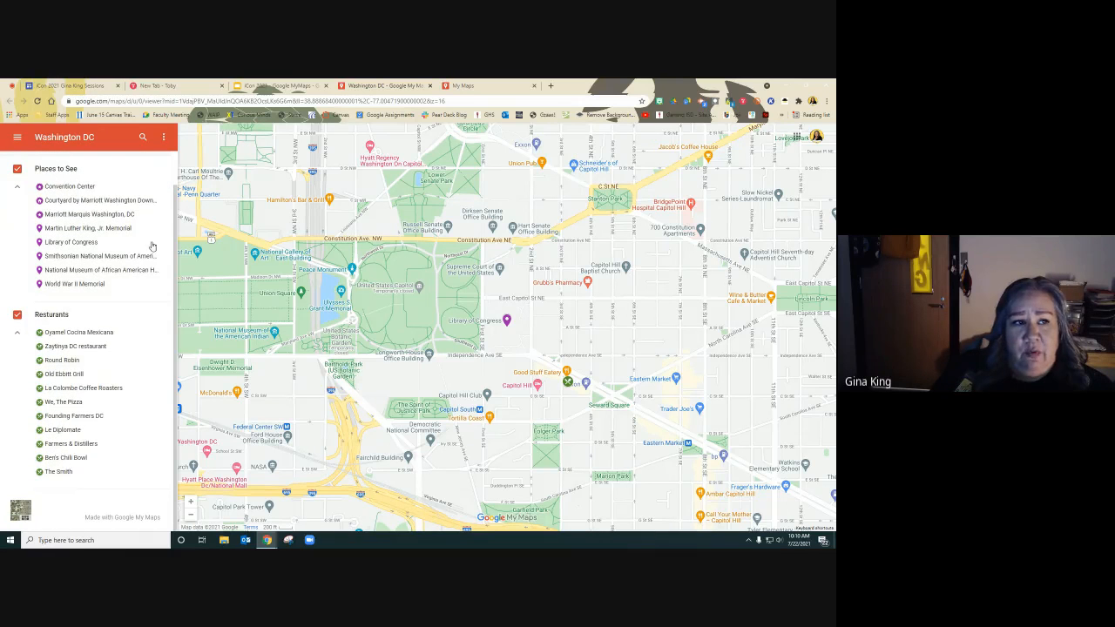
Switch to the My Maps home and open the Garland ISD map, then go back to the list.
left_click(466, 86)
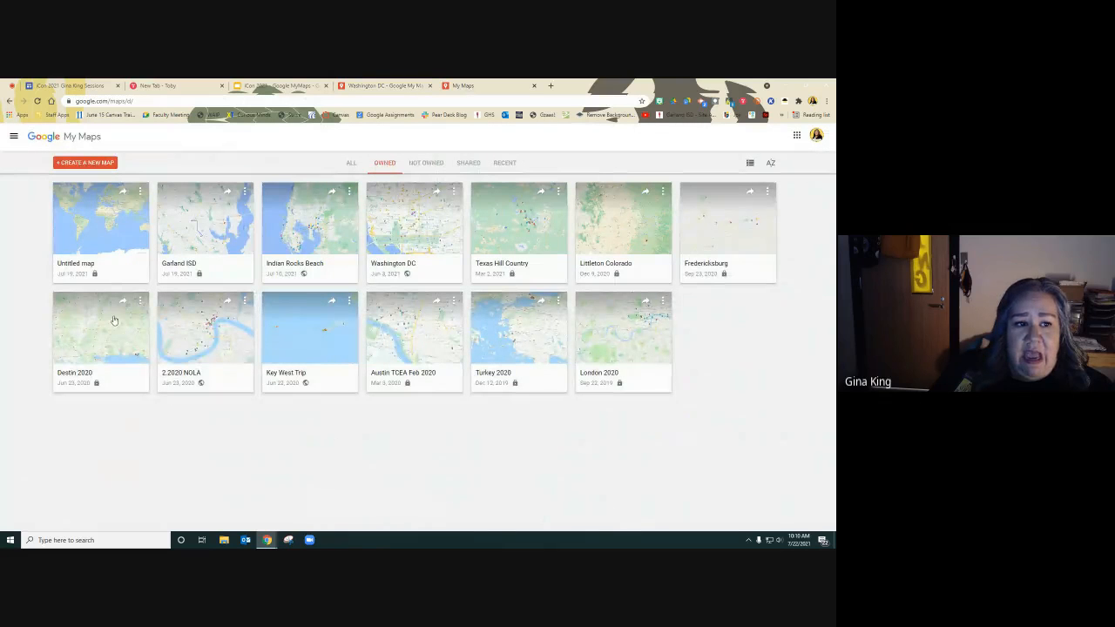
left_click(185, 264)
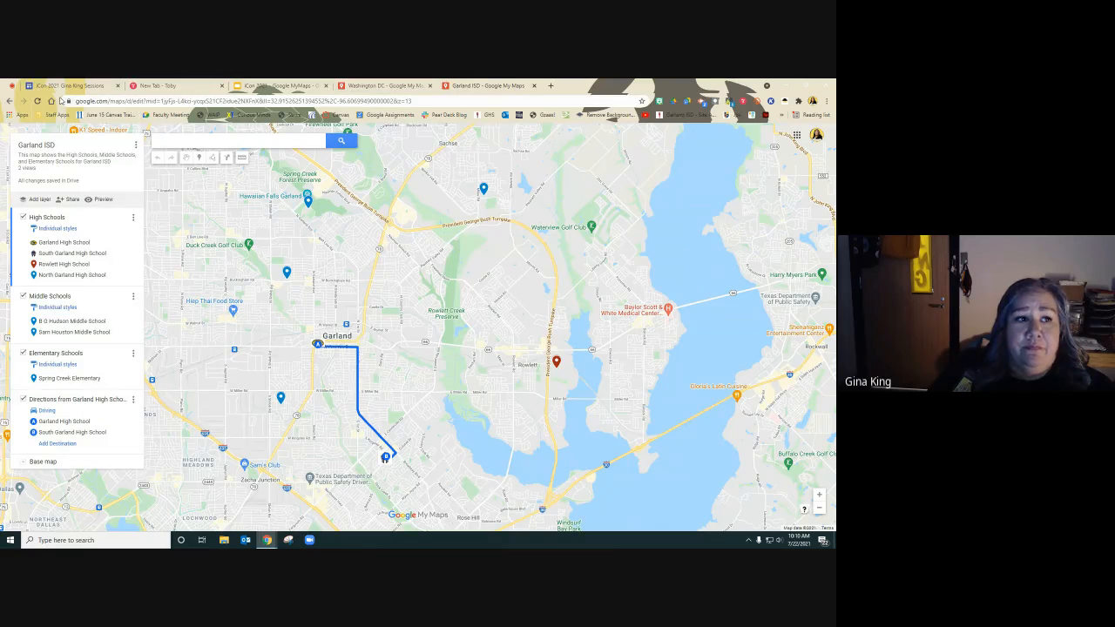
left_click(11, 101)
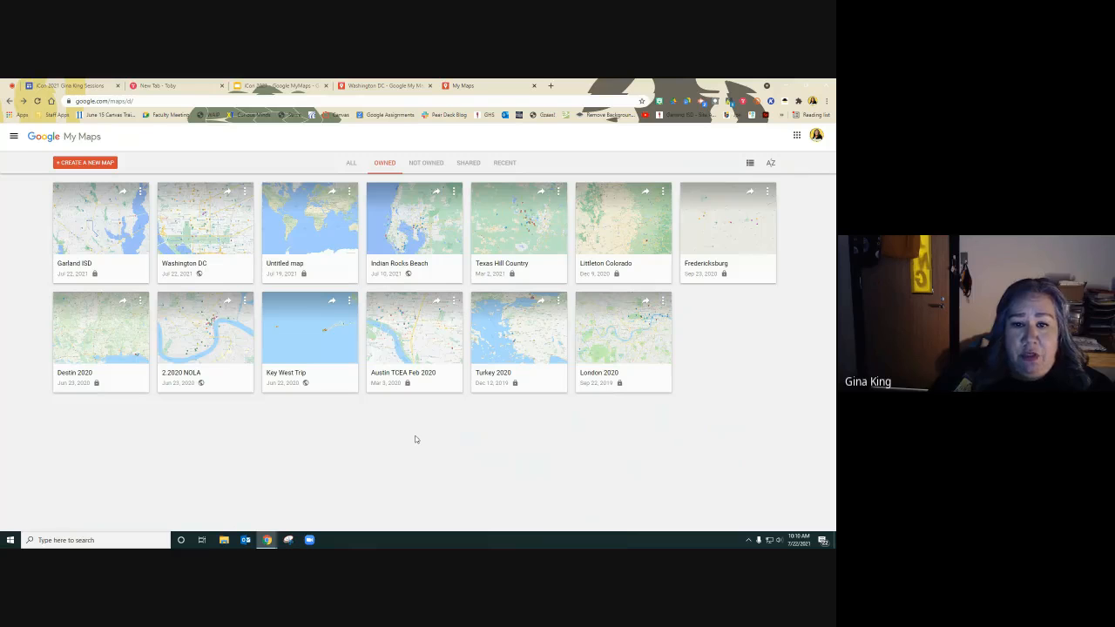
Open the Indian Rocks Beach map and browse its layers and pins around Tampa and St. Petersburg.
left_click(401, 224)
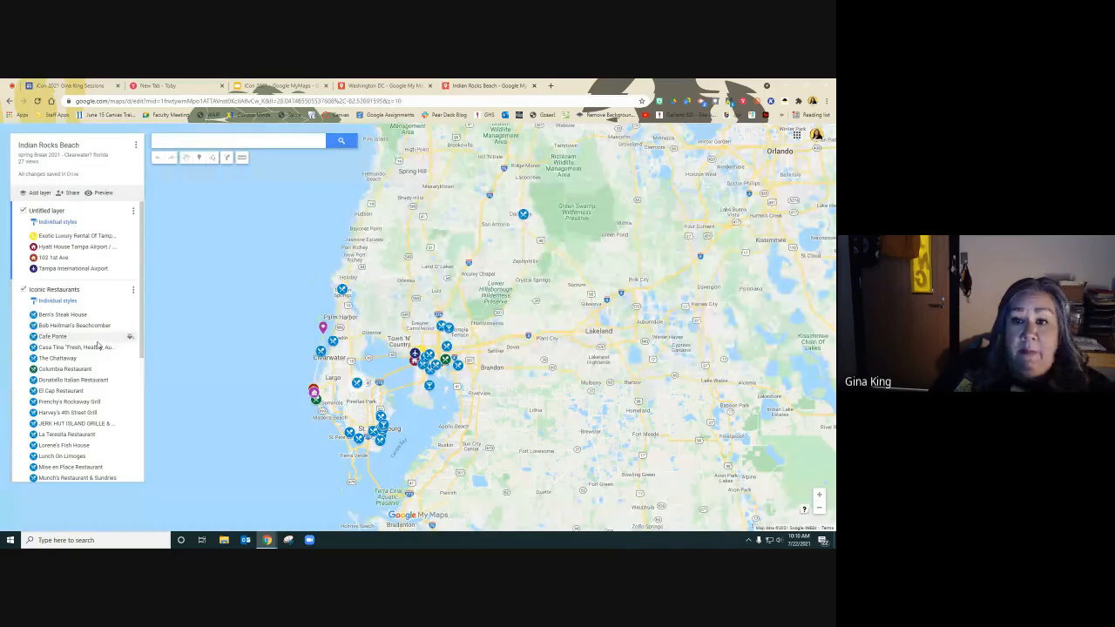
scroll(74, 329, "down", 5)
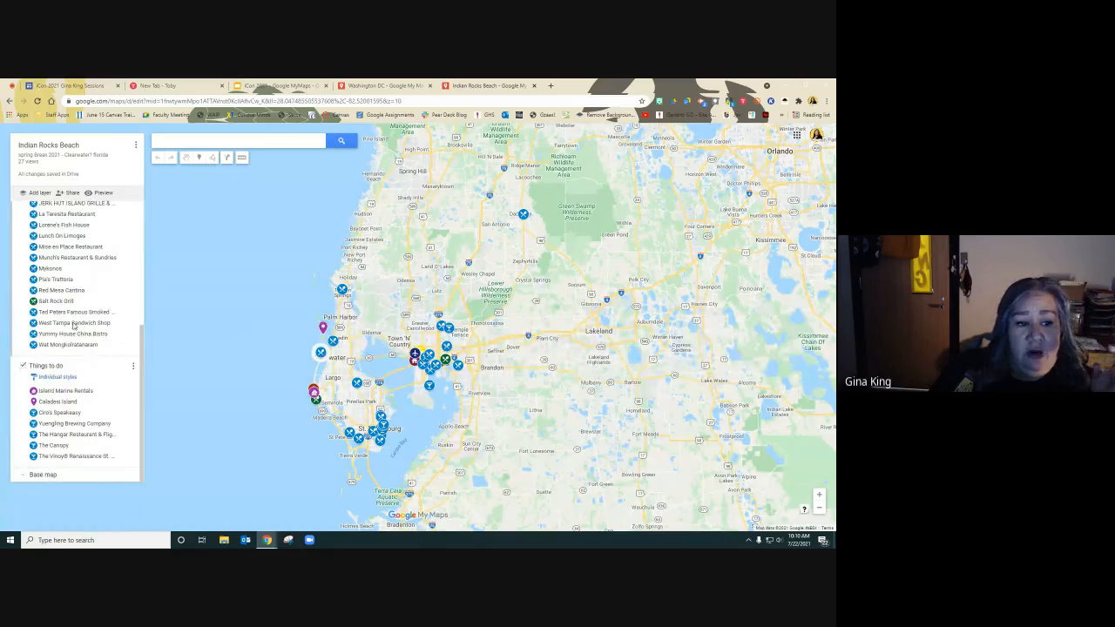
scroll(93, 378, "up", 4)
scroll(93, 377, "up", 2)
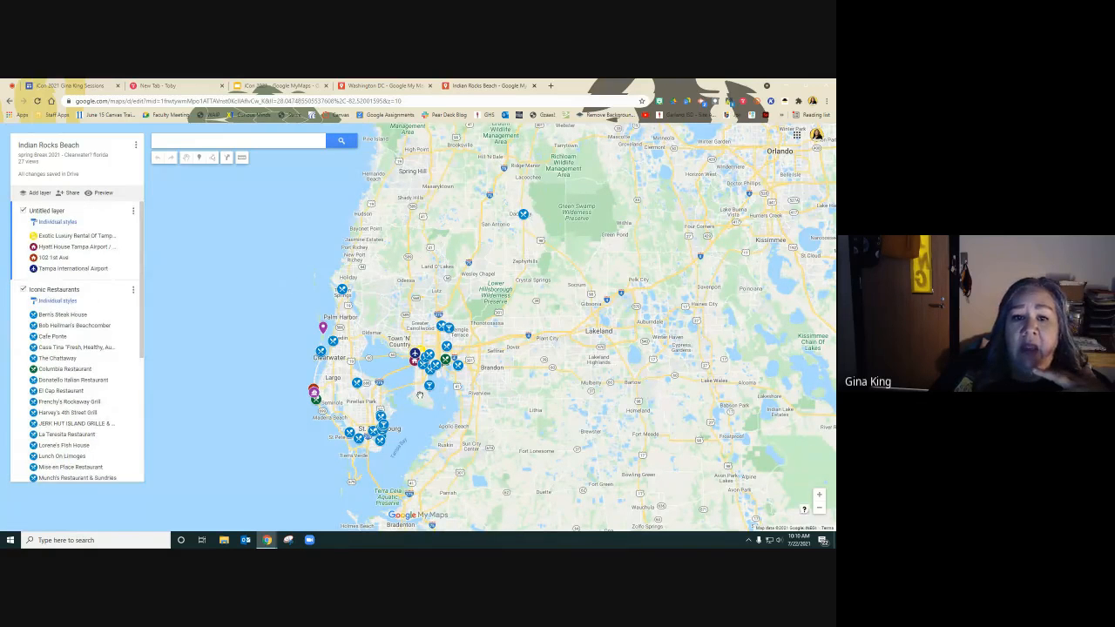
scroll(419, 395, "down", 1)
scroll(419, 395, "up", 3)
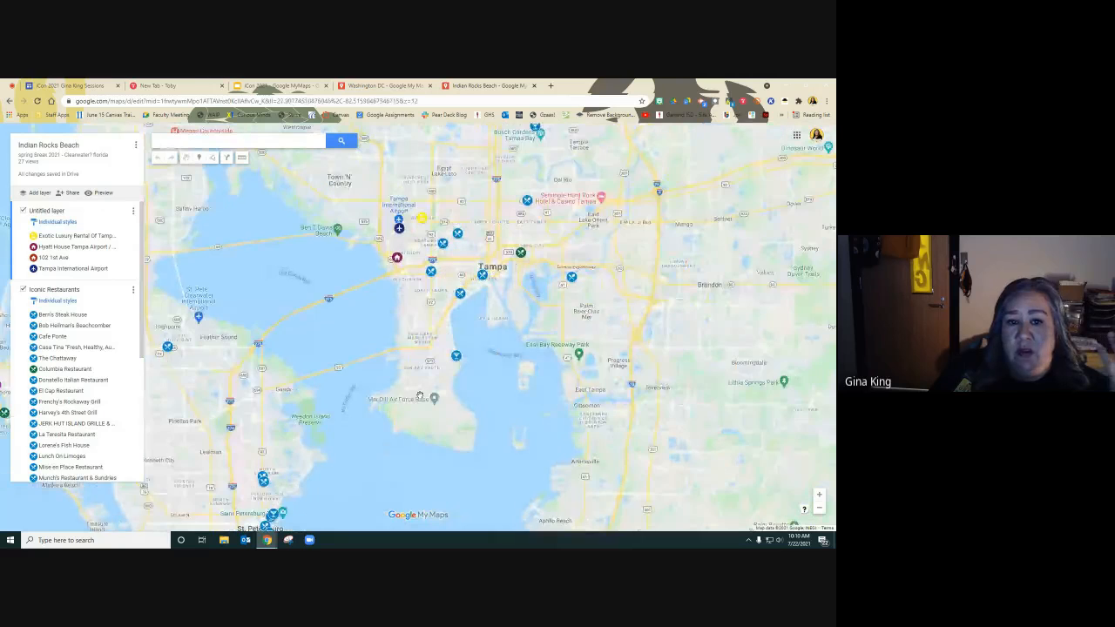
left_click_drag(294, 274, 503, 190)
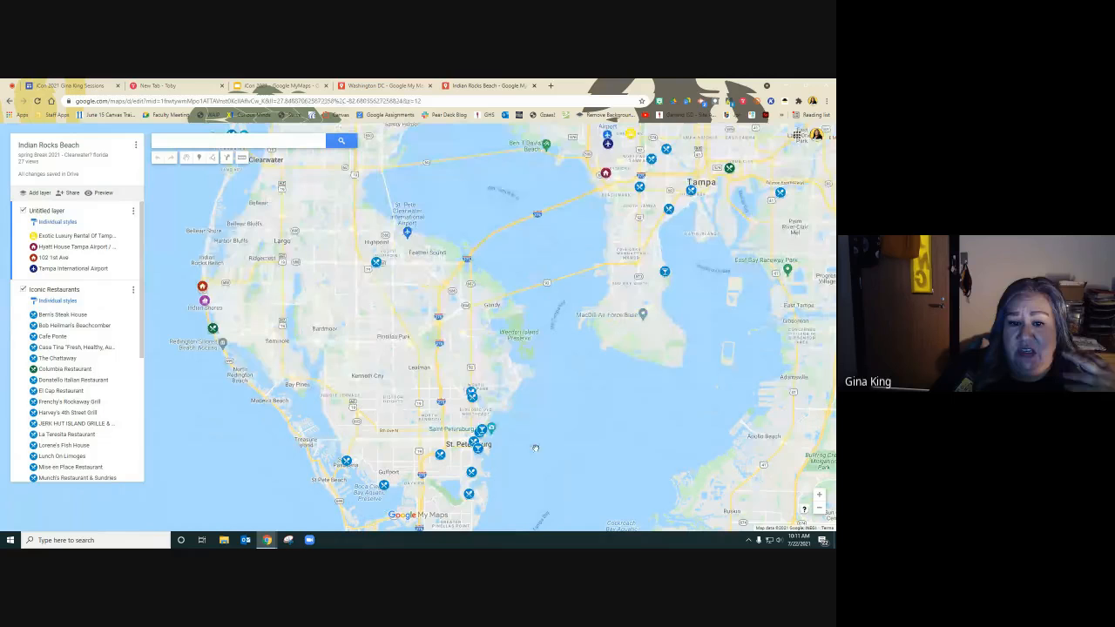
scroll(564, 414, "up", 2)
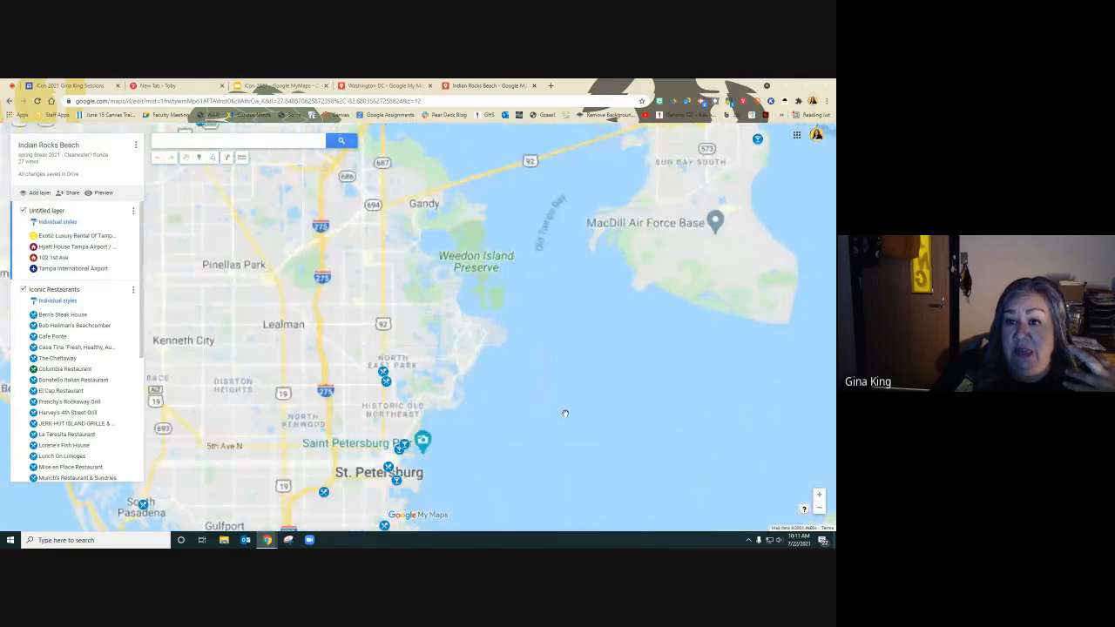
scroll(565, 409, "down", 2)
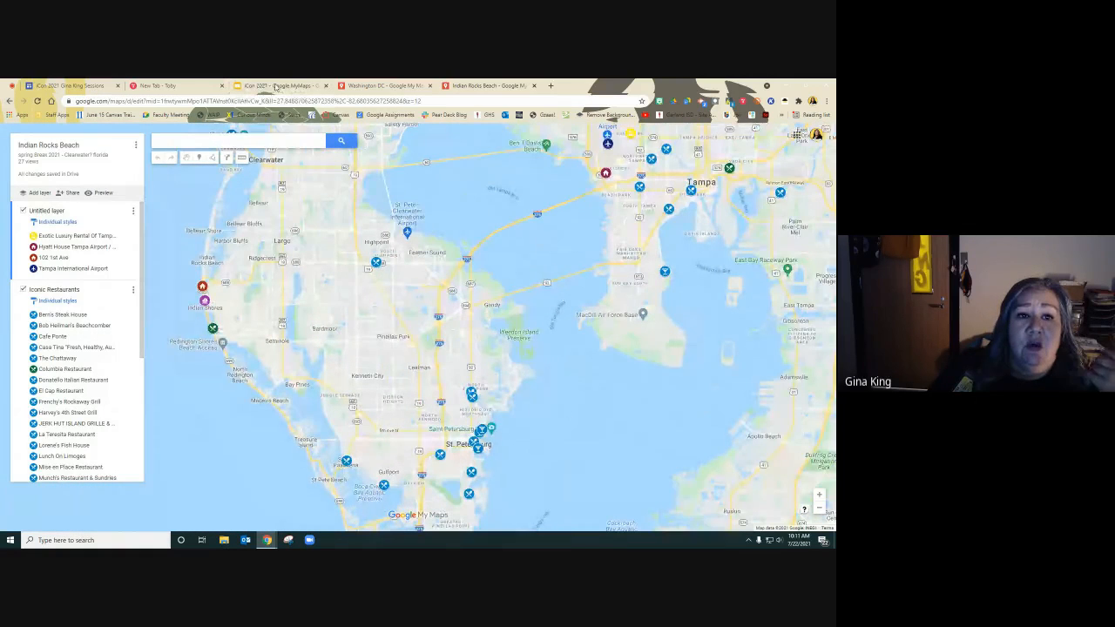
Advance the iCon 2021 slides to the MyMaps Menus slide, then return to the My Maps home list.
left_click(276, 86)
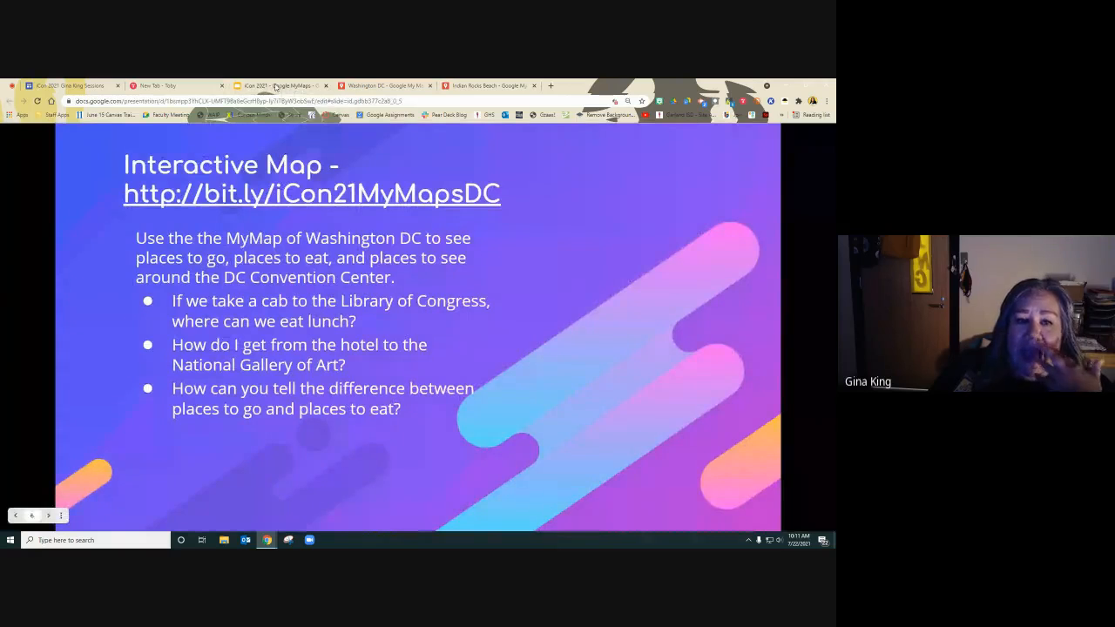
key("Right")
key("Right")
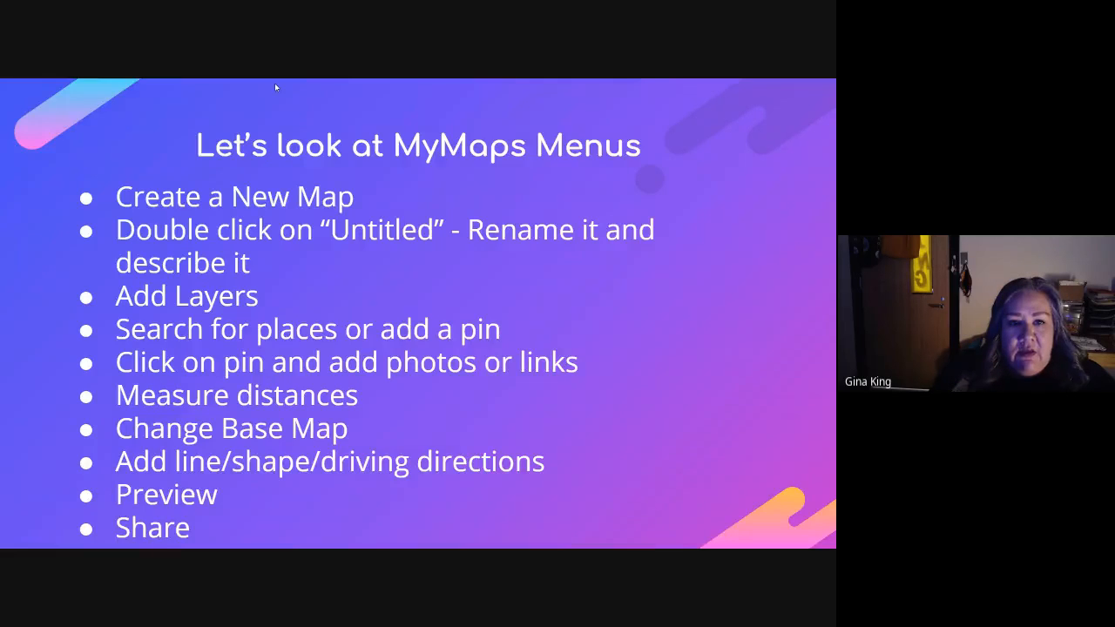
key("Escape")
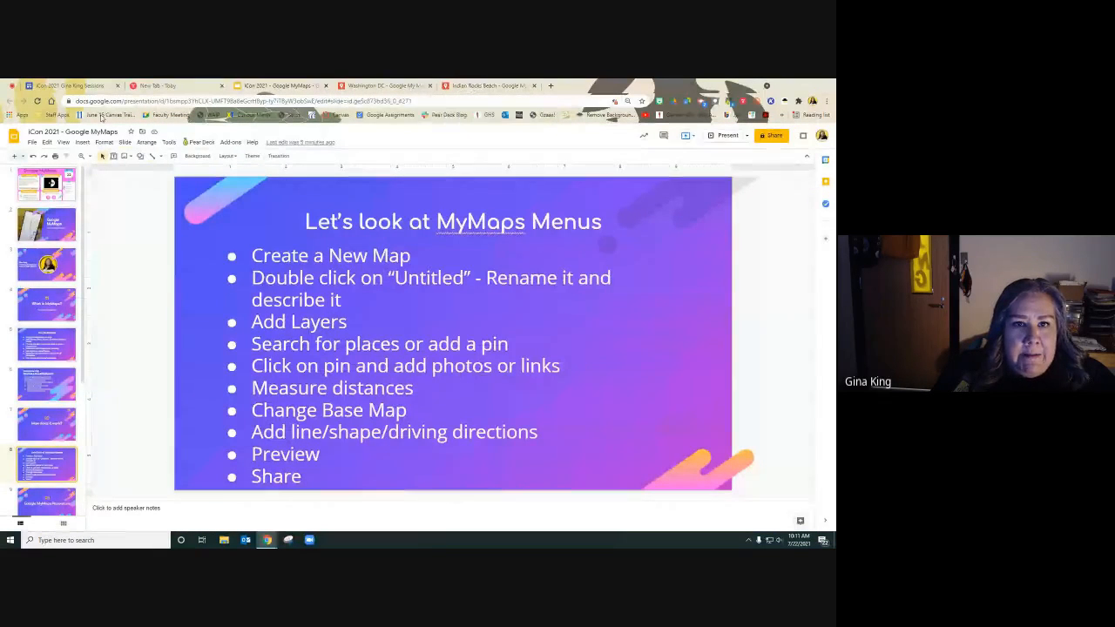
left_click(514, 87)
left_click(10, 101)
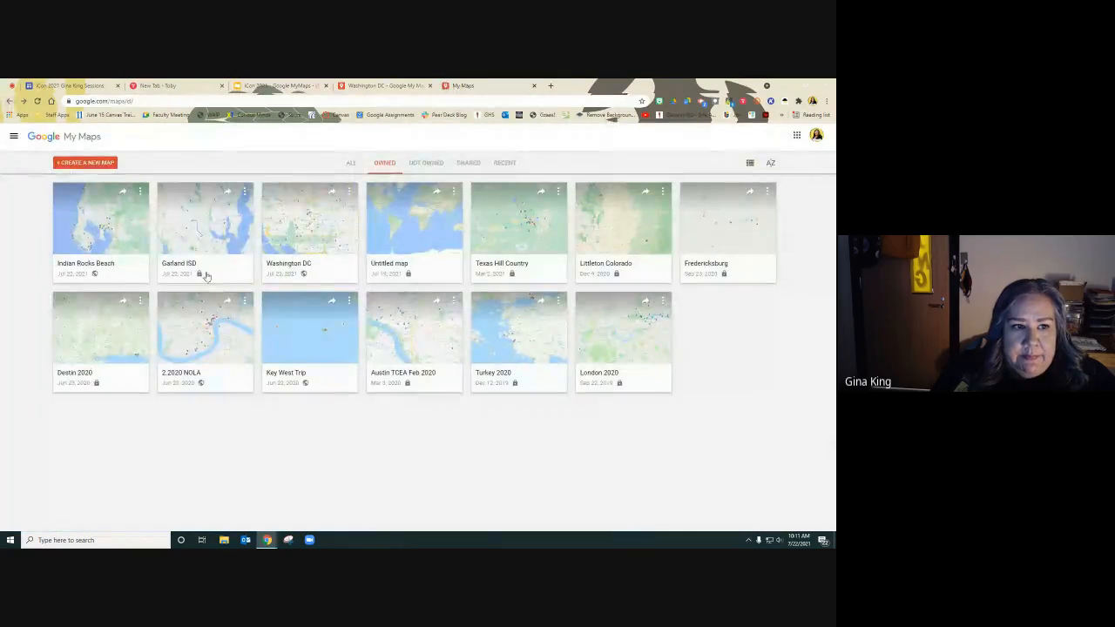
Open the Garland ISD map and hide the Directions from Garland High School layer.
left_click(190, 268)
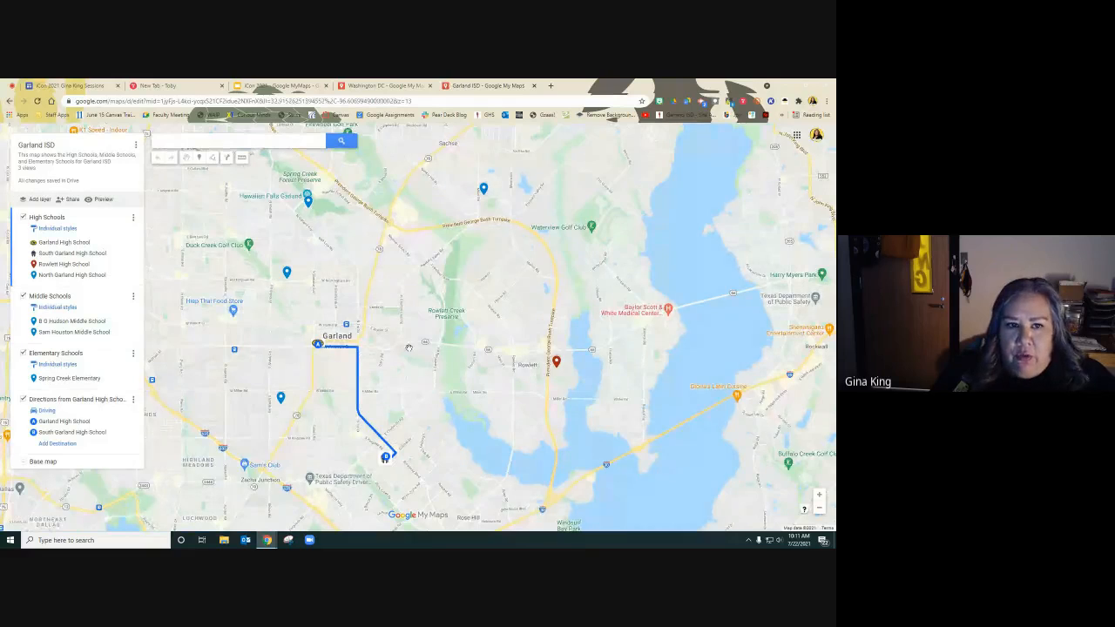
scroll(409, 349, "up", 1)
scroll(409, 350, "down", 3)
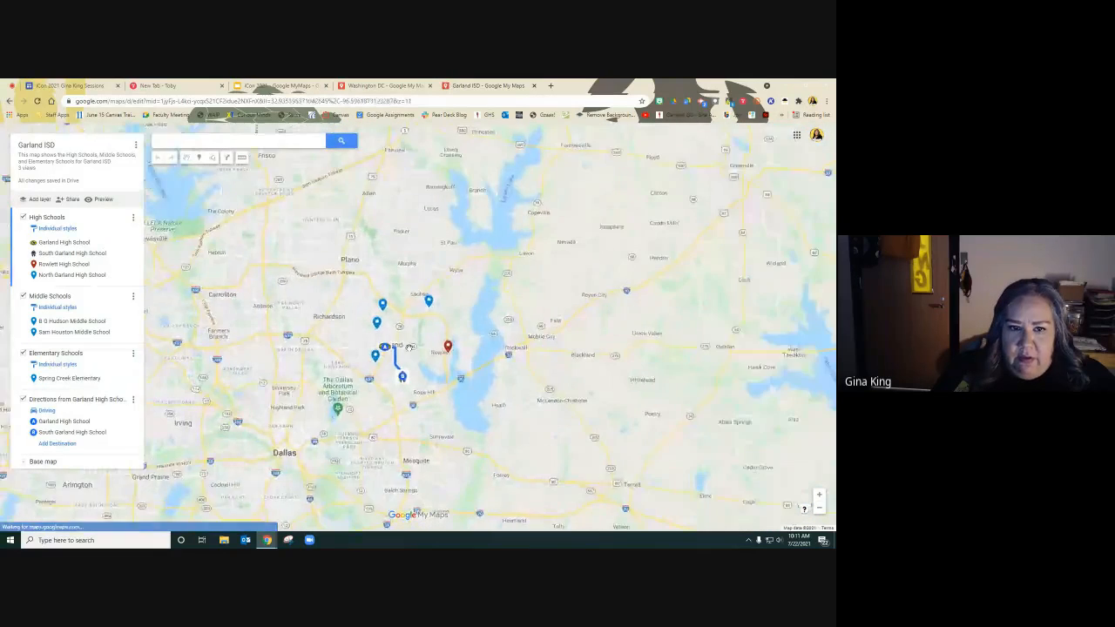
scroll(409, 350, "up", 3)
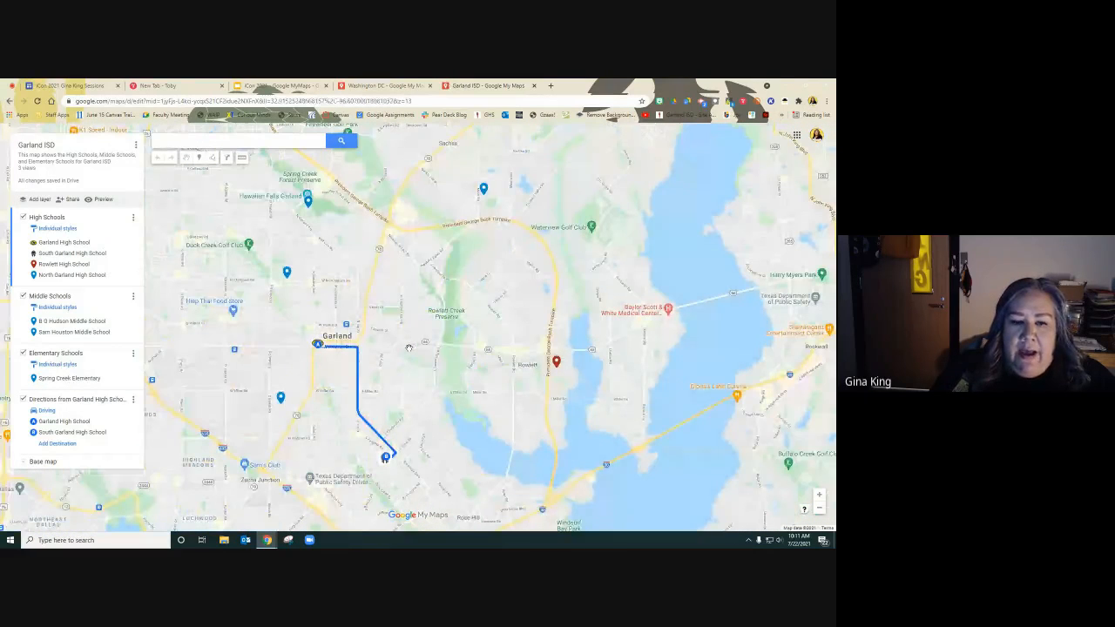
left_click(23, 400)
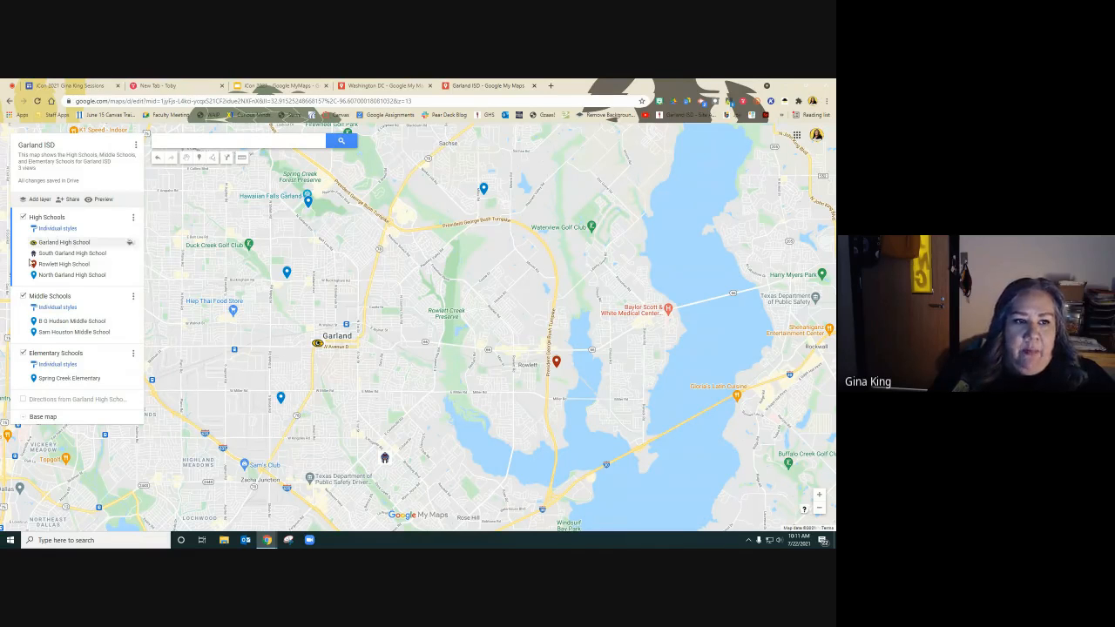
Search for Naaman and add Naaman Forest High School to the map.
left_click(247, 144)
type("Na")
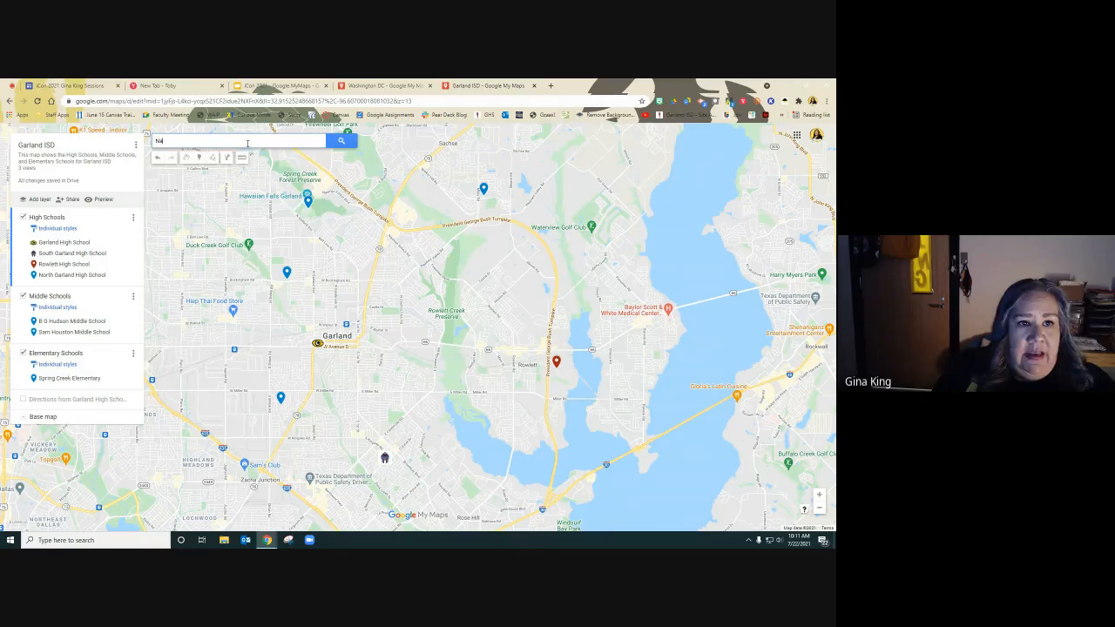
type("aman")
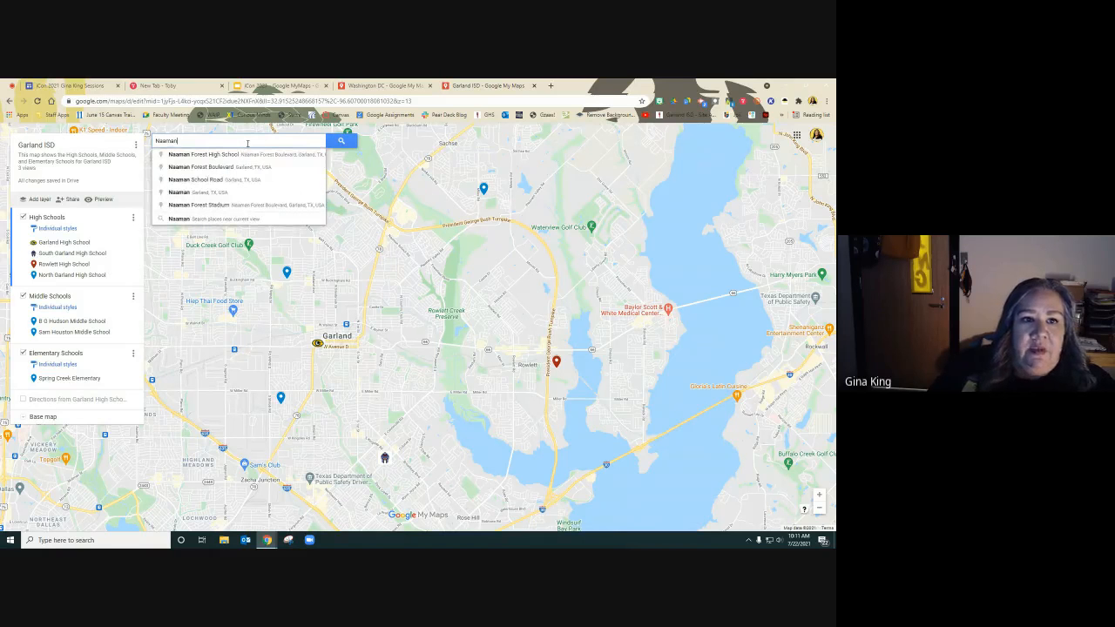
left_click(226, 156)
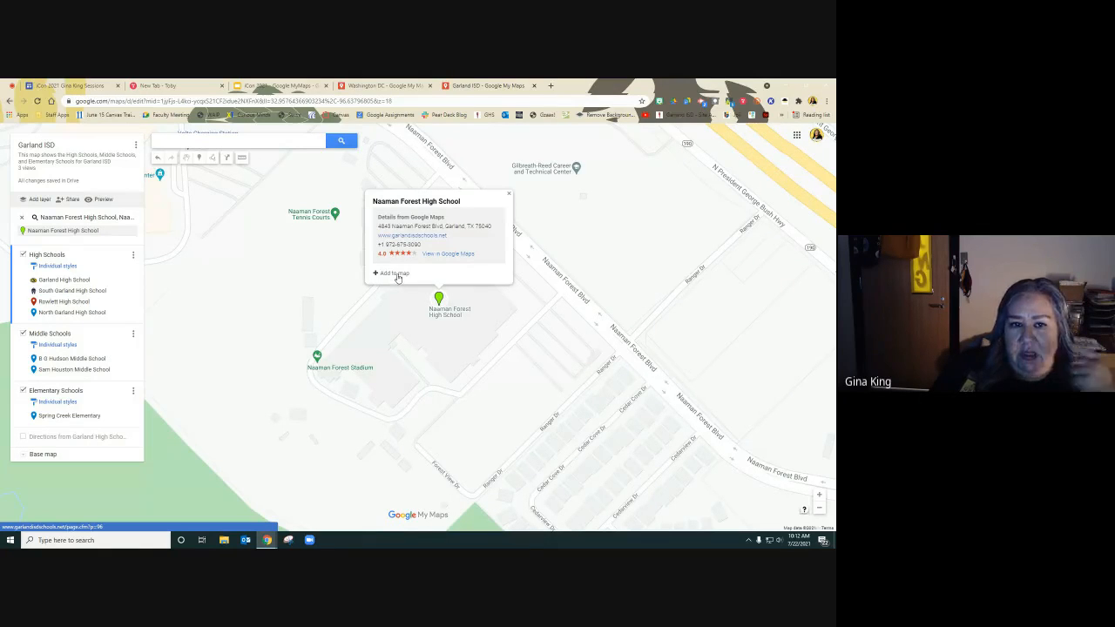
left_click(394, 274)
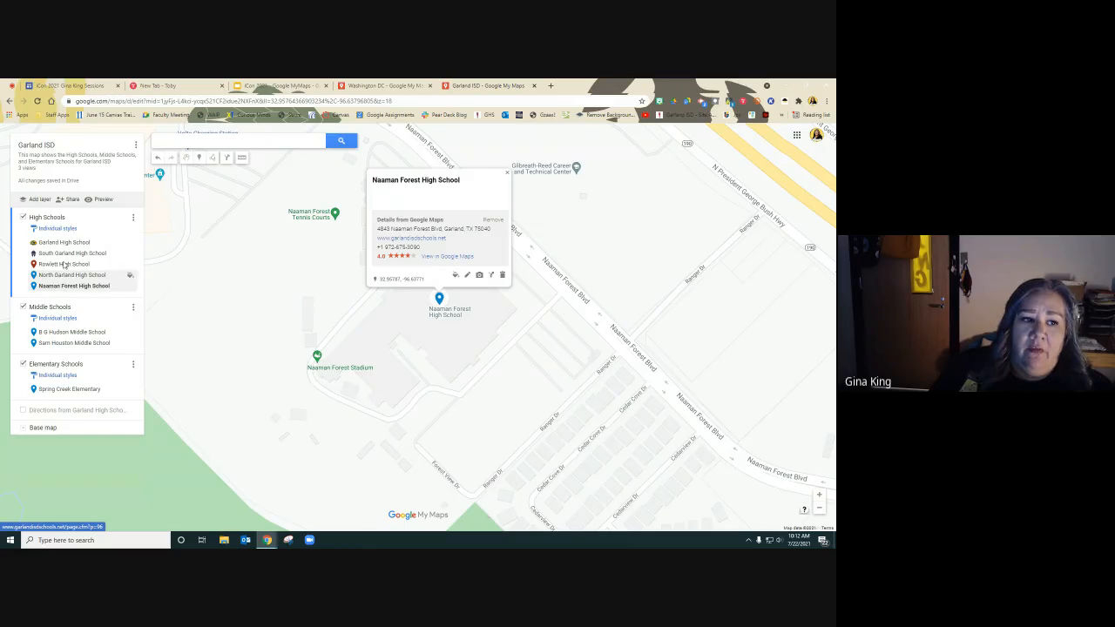
Change the Naaman Forest High School pin's color to dark green.
left_click(454, 275)
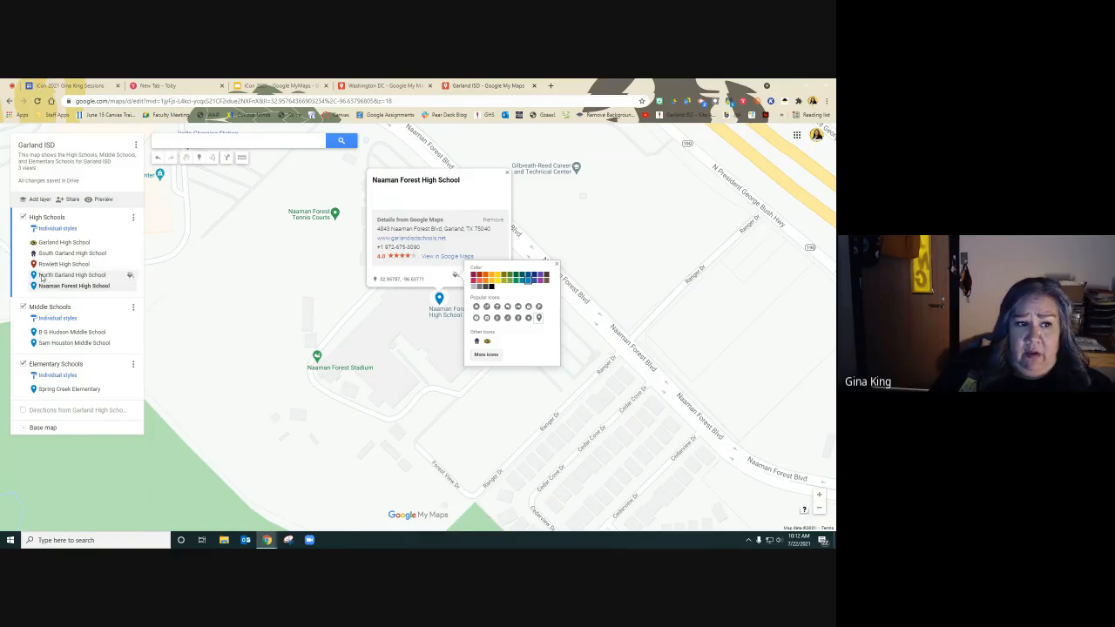
left_click(516, 278)
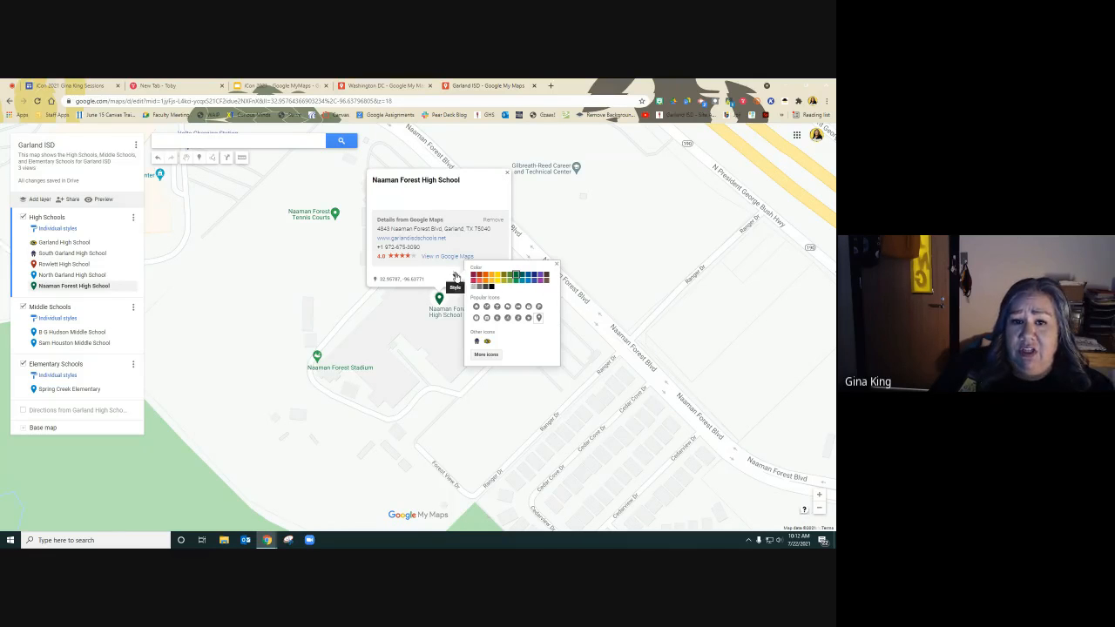
left_click(397, 306)
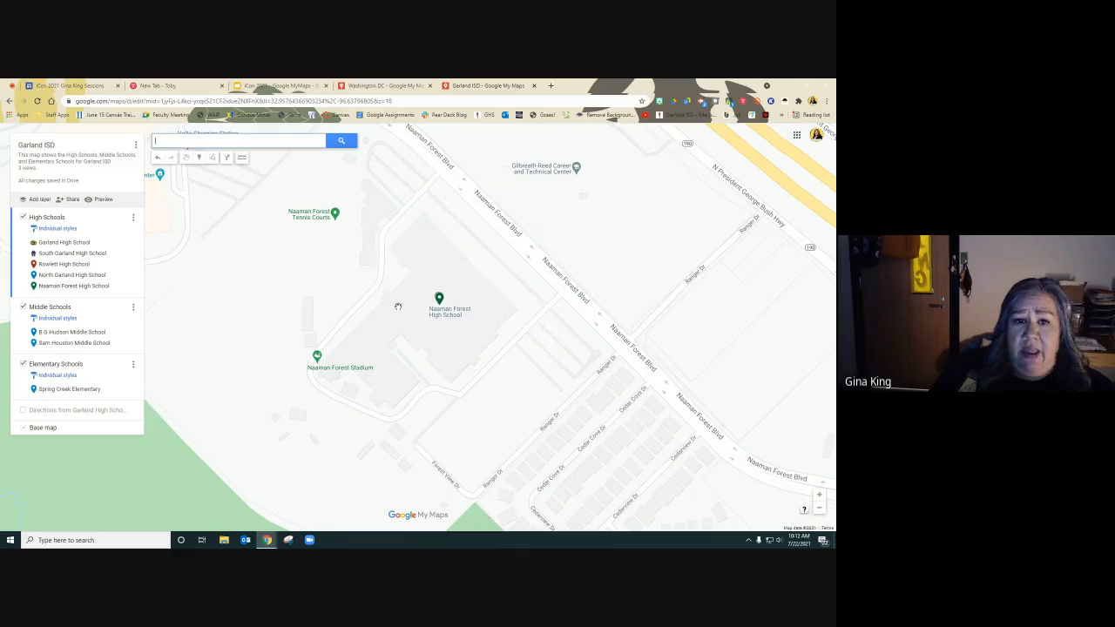
scroll(433, 311, "down", 1)
scroll(433, 309, "down", 1)
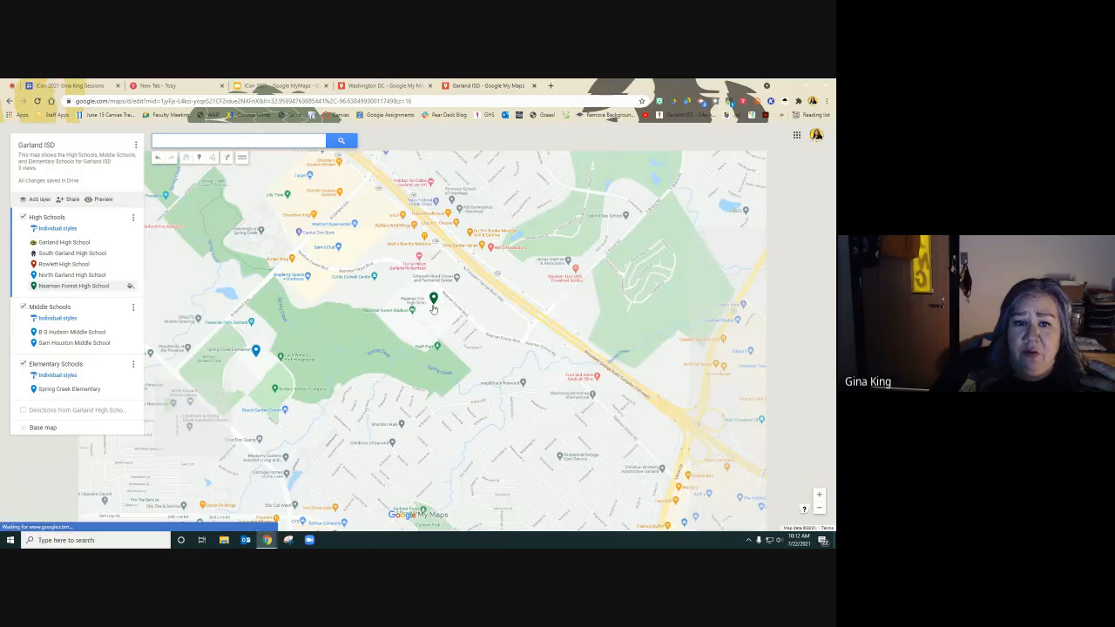
scroll(432, 309, "down", 4)
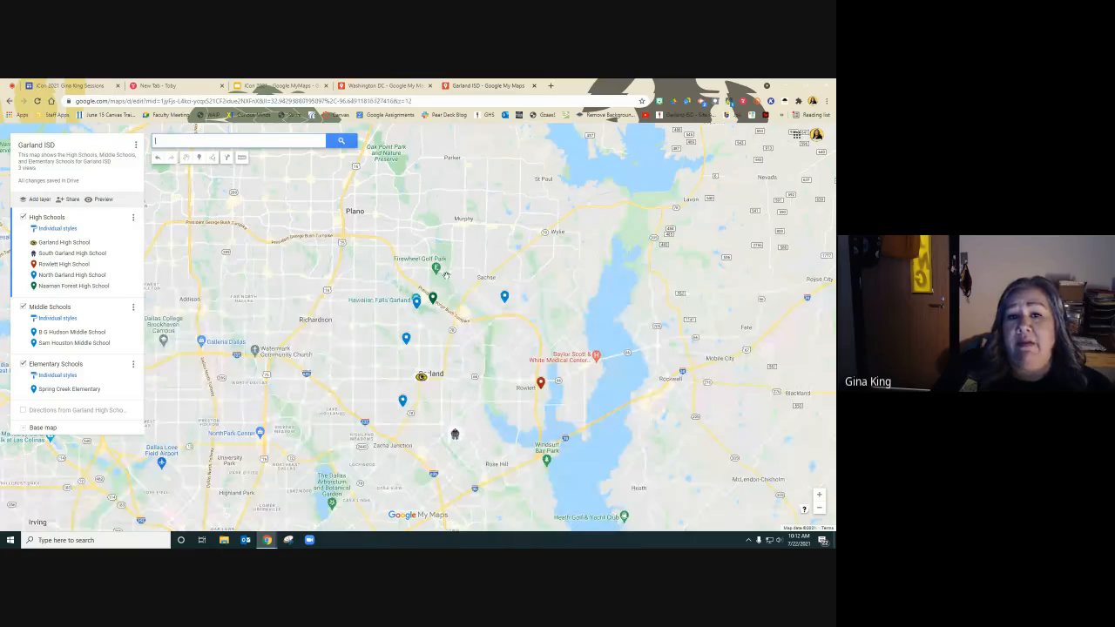
left_click(433, 299)
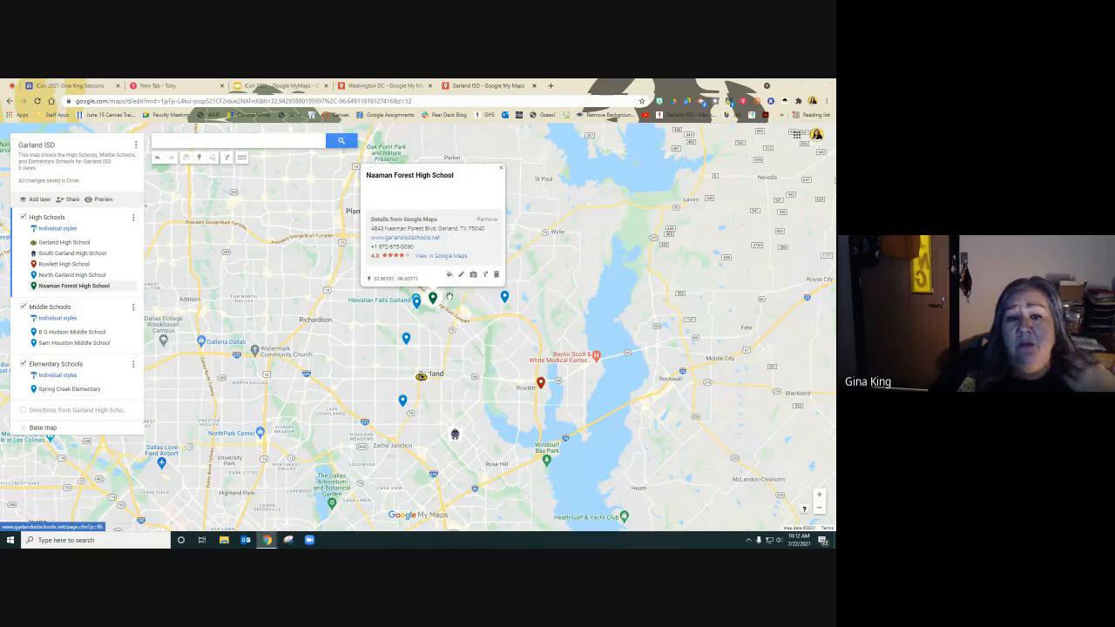
left_click(473, 275)
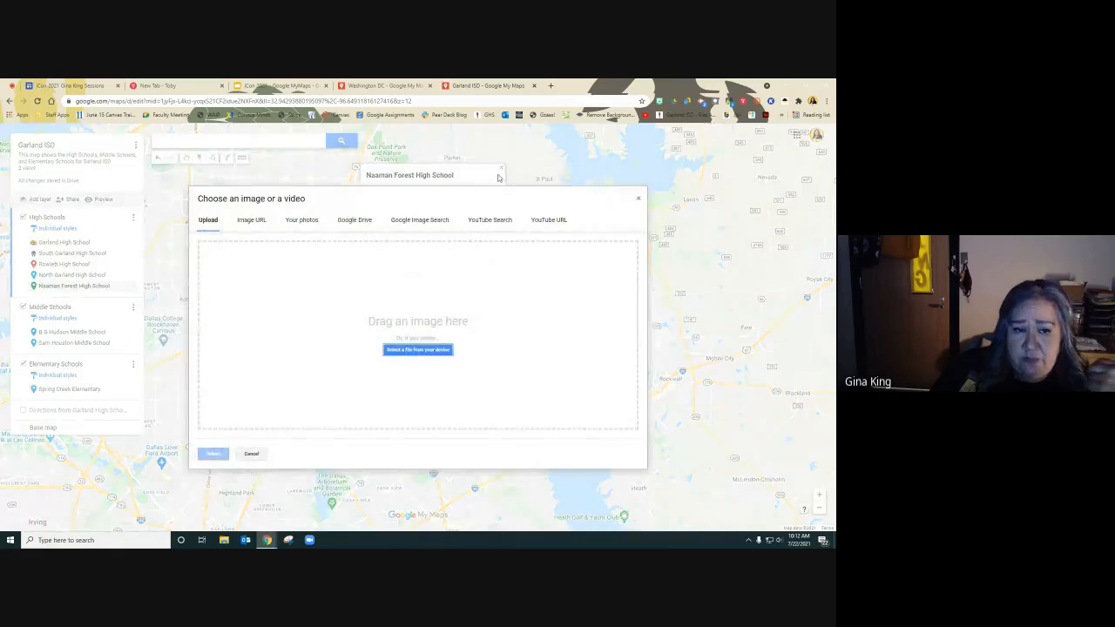
left_click(637, 197)
View the Garland High School and Rowlett High School pins' photos and details.
left_click(421, 376)
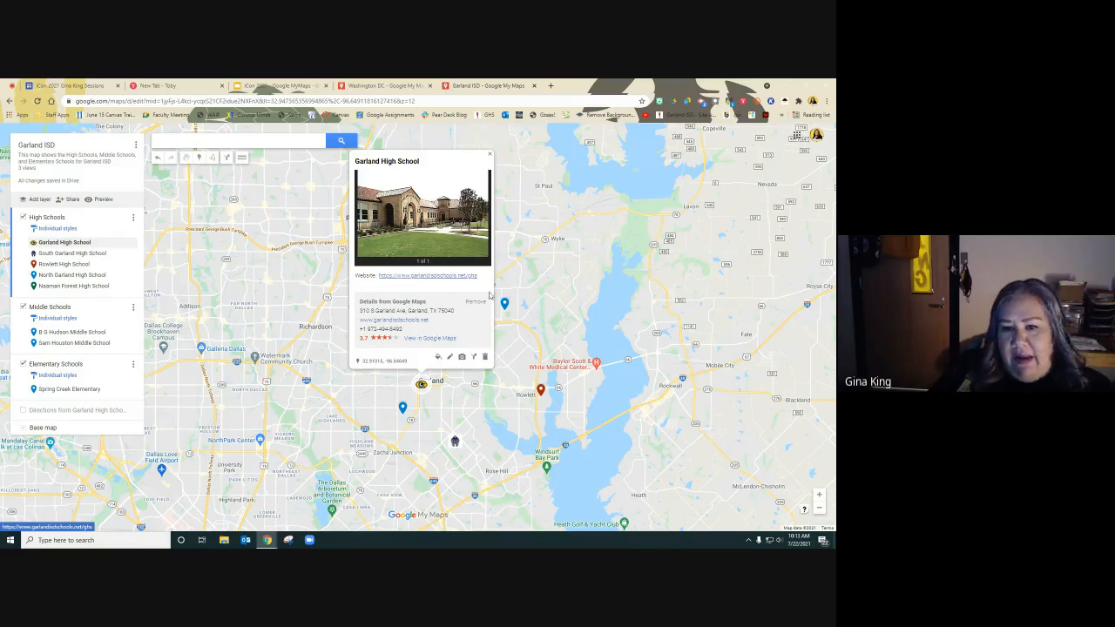
left_click(541, 391)
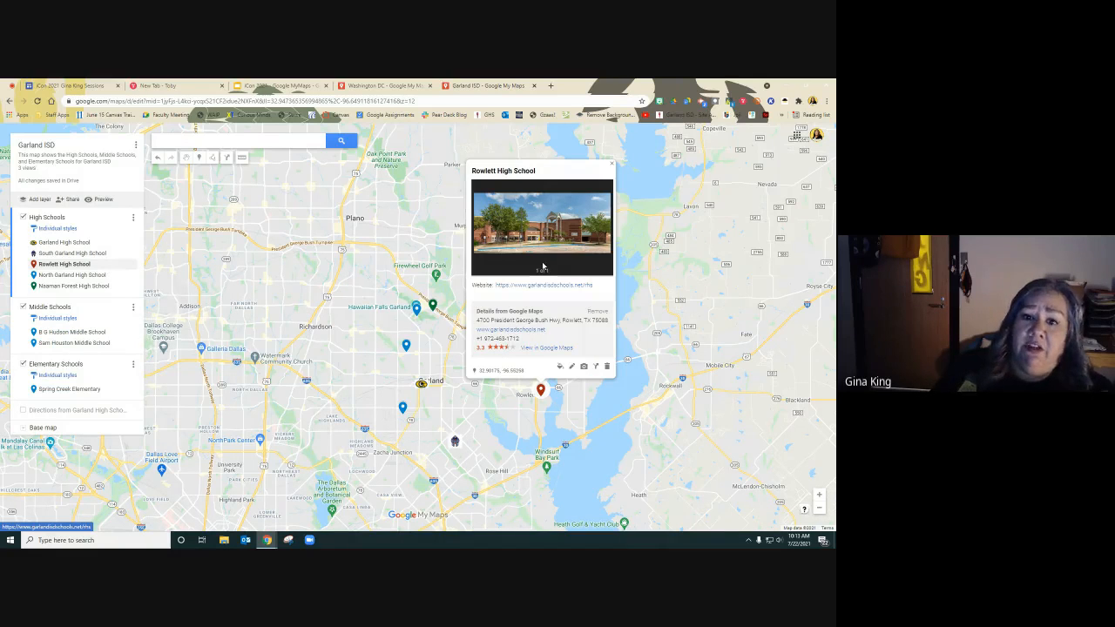
left_click(420, 386)
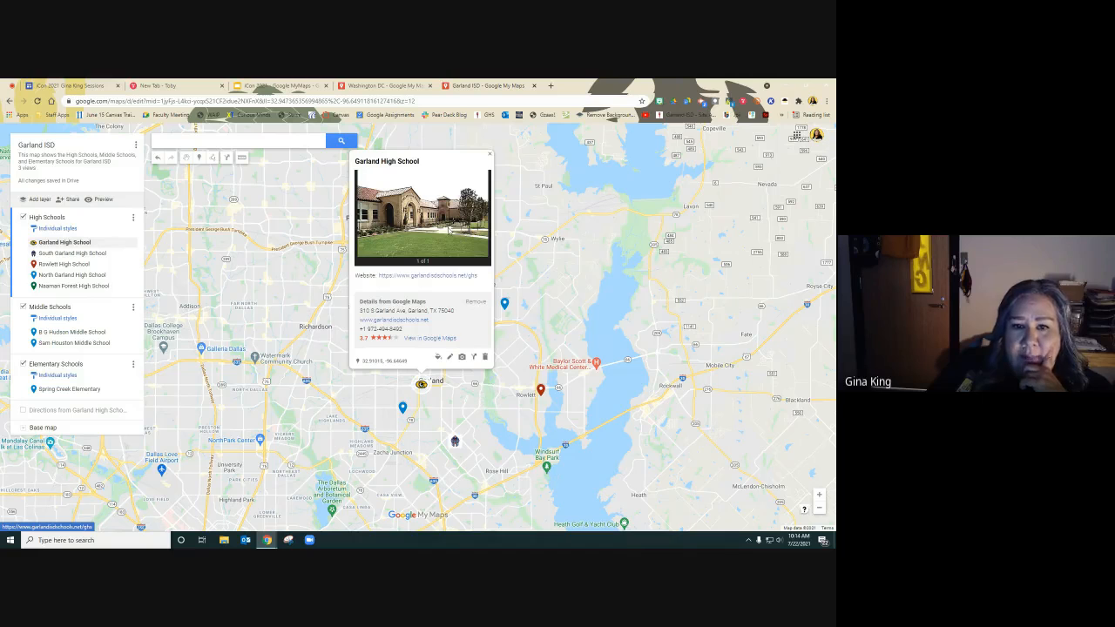
left_click(490, 154)
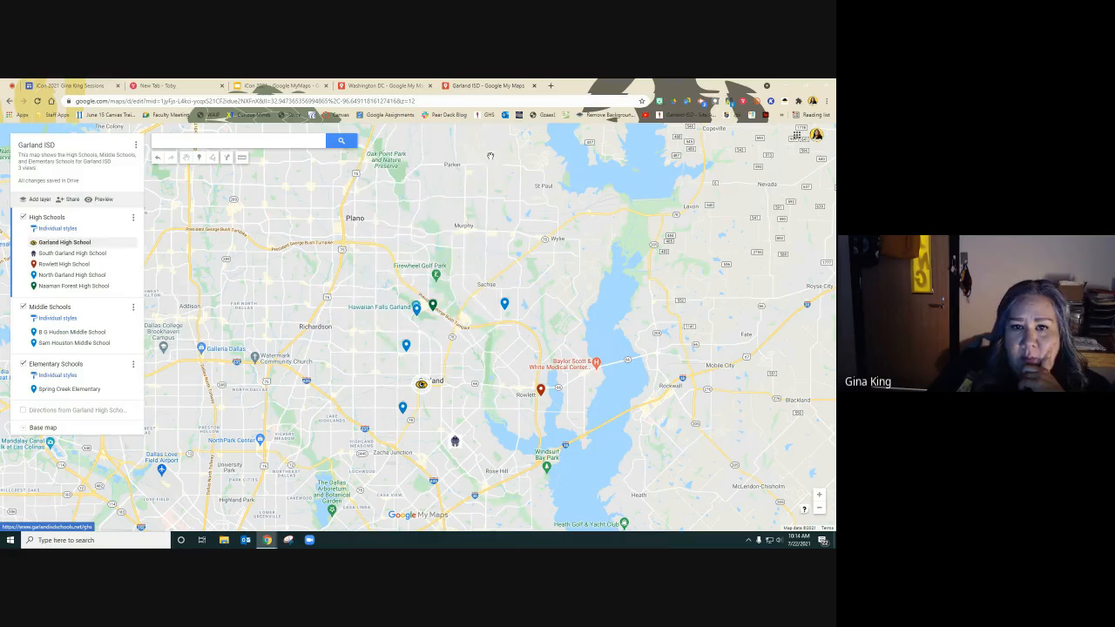
Add a photo to the Naaman Forest High School pin using a Google Image Search for naaman forest high school garland.
left_click(434, 309)
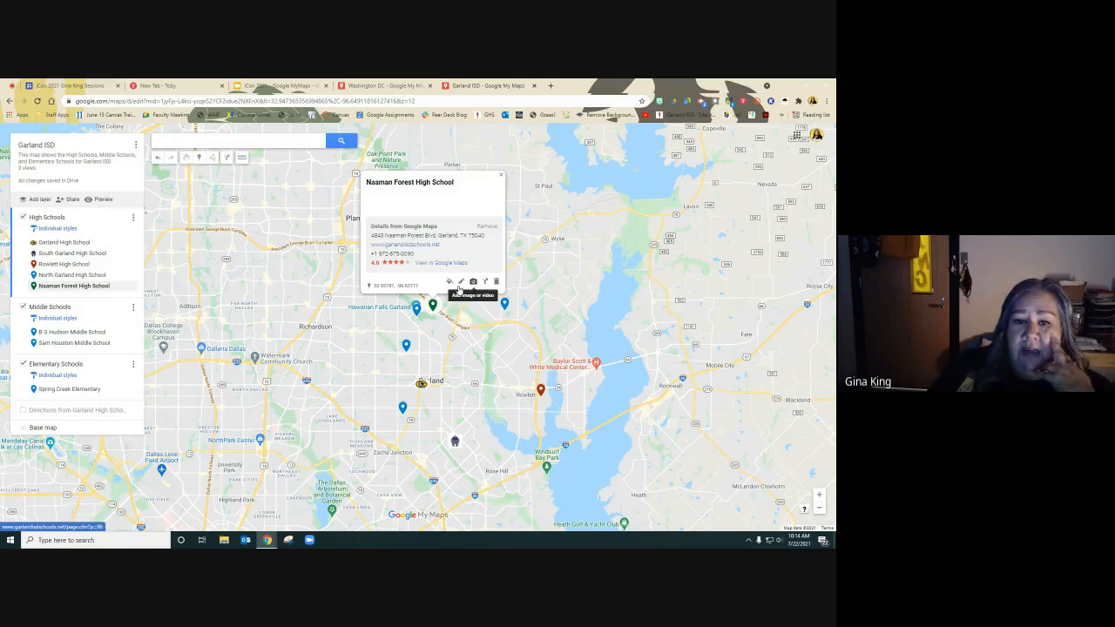
left_click(460, 282)
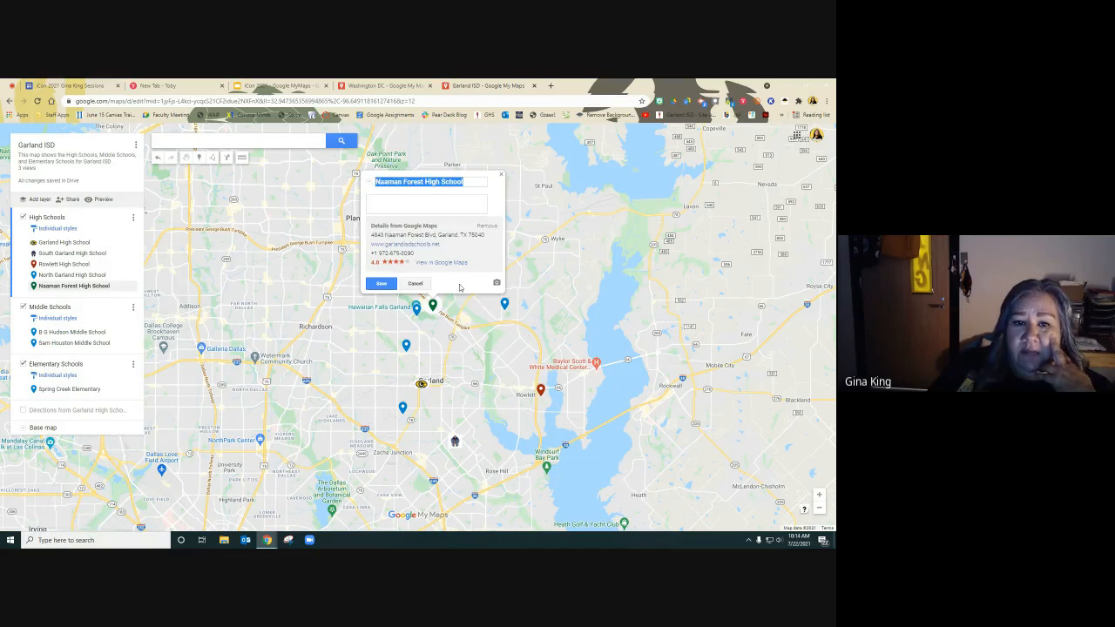
left_click(442, 204)
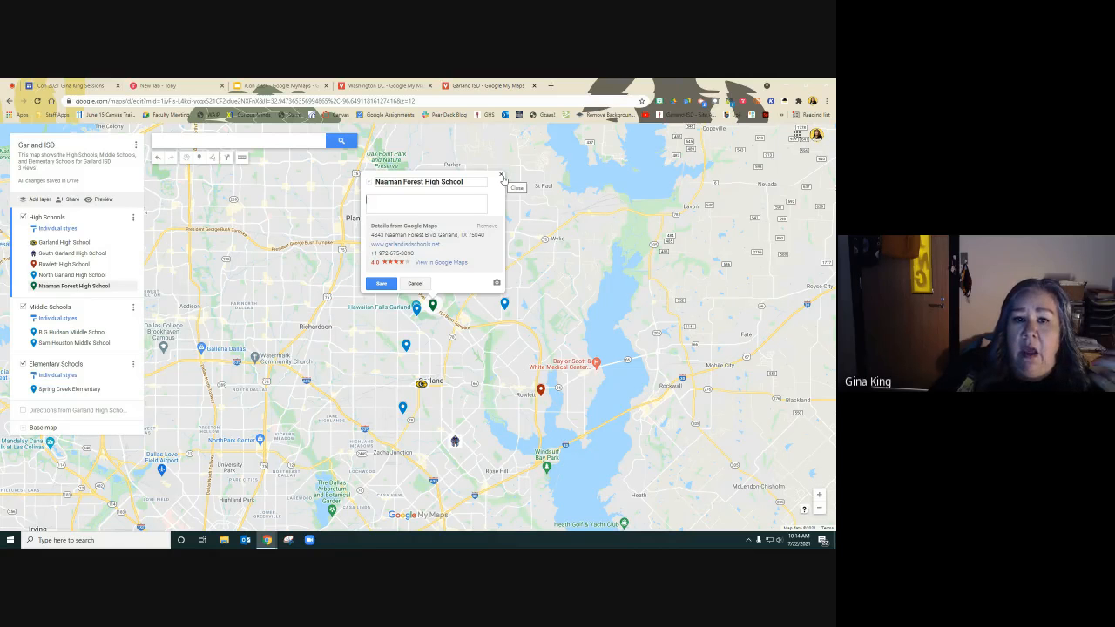
left_click(382, 283)
left_click(473, 281)
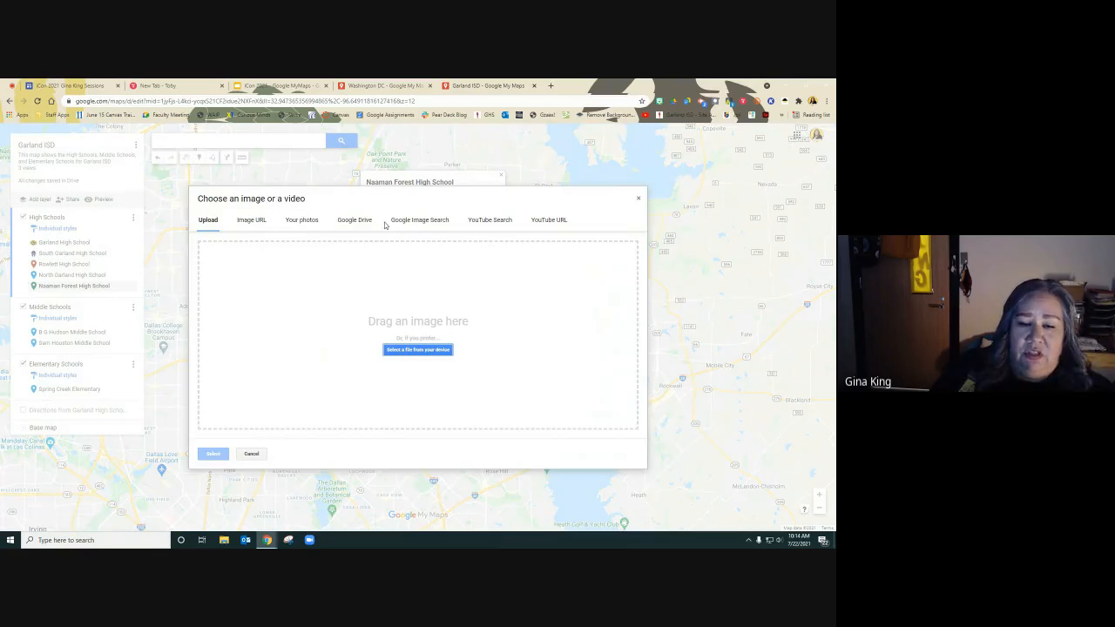
left_click(419, 221)
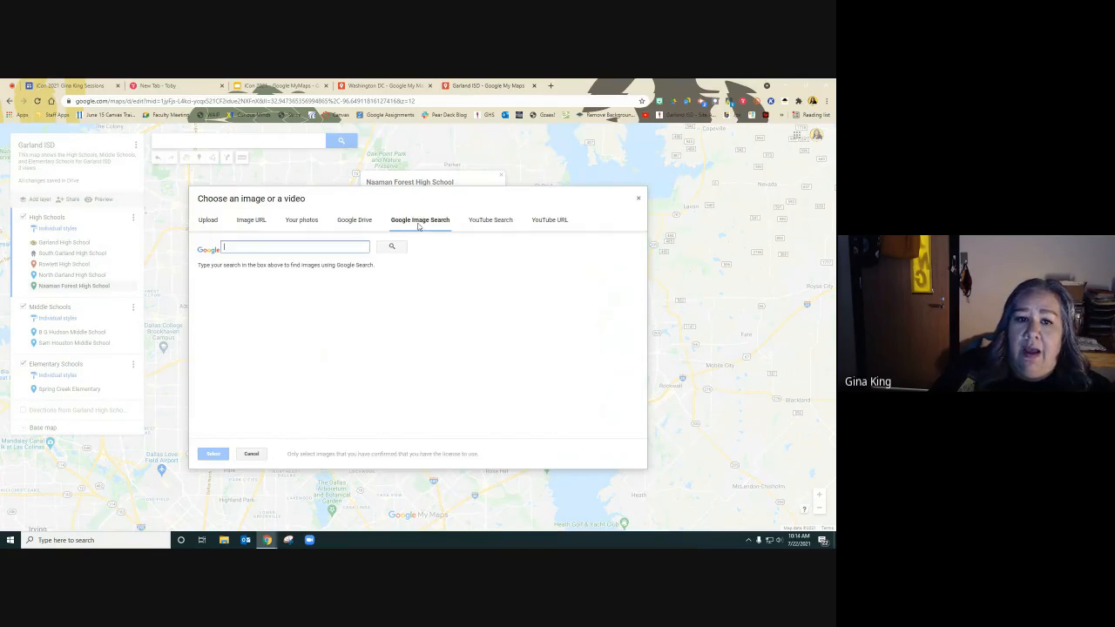
type("n")
key("BackSpace")
type("naaman for")
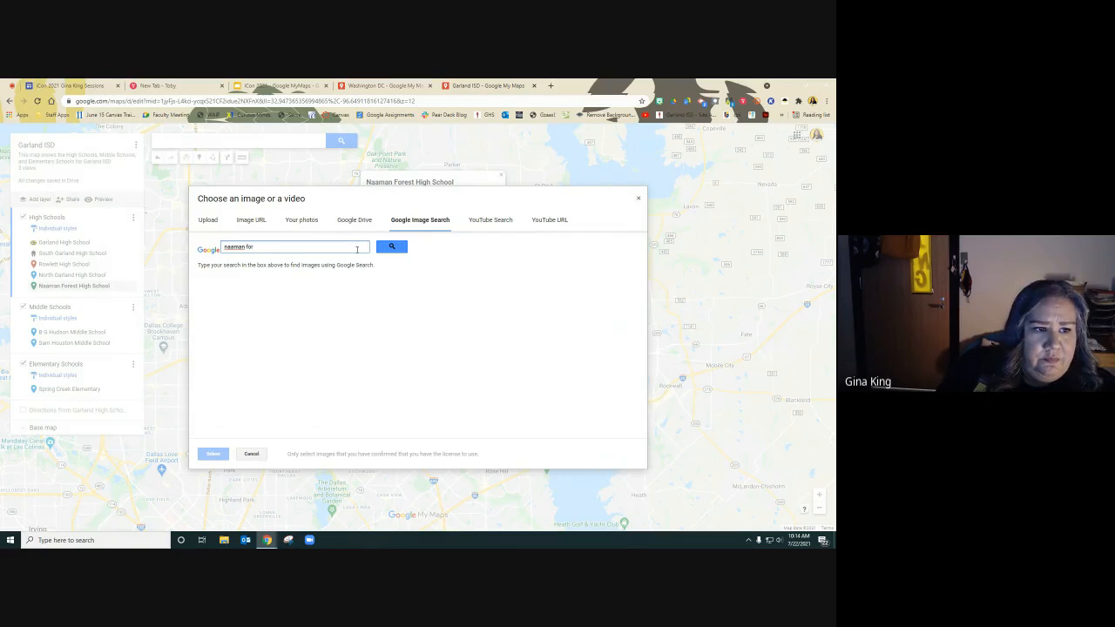
type("est high school garland")
key("Return")
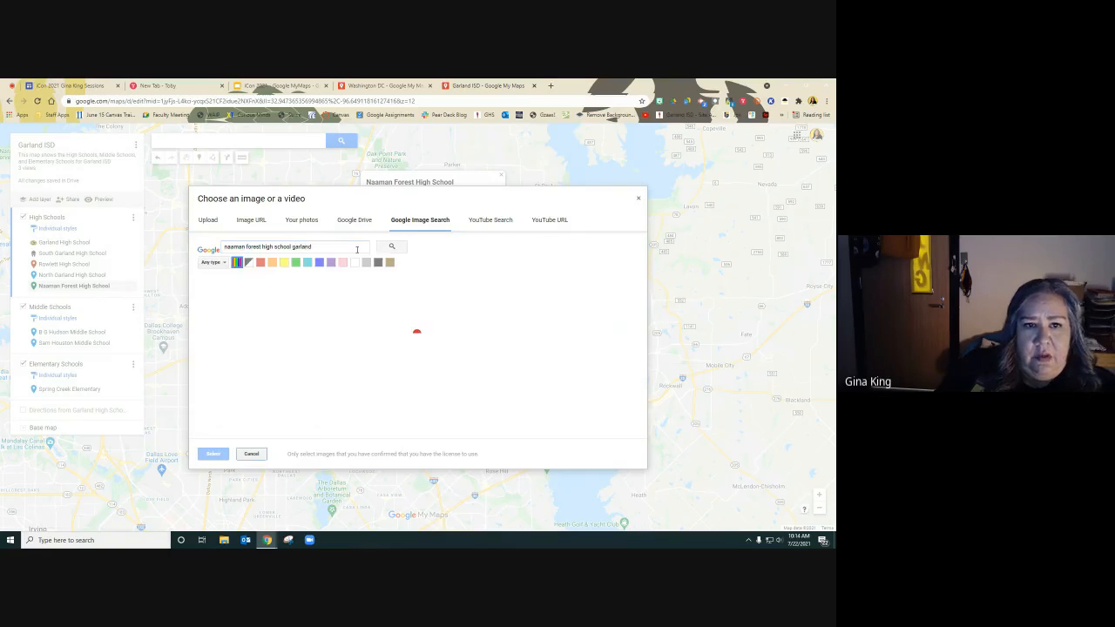
left_click(242, 323)
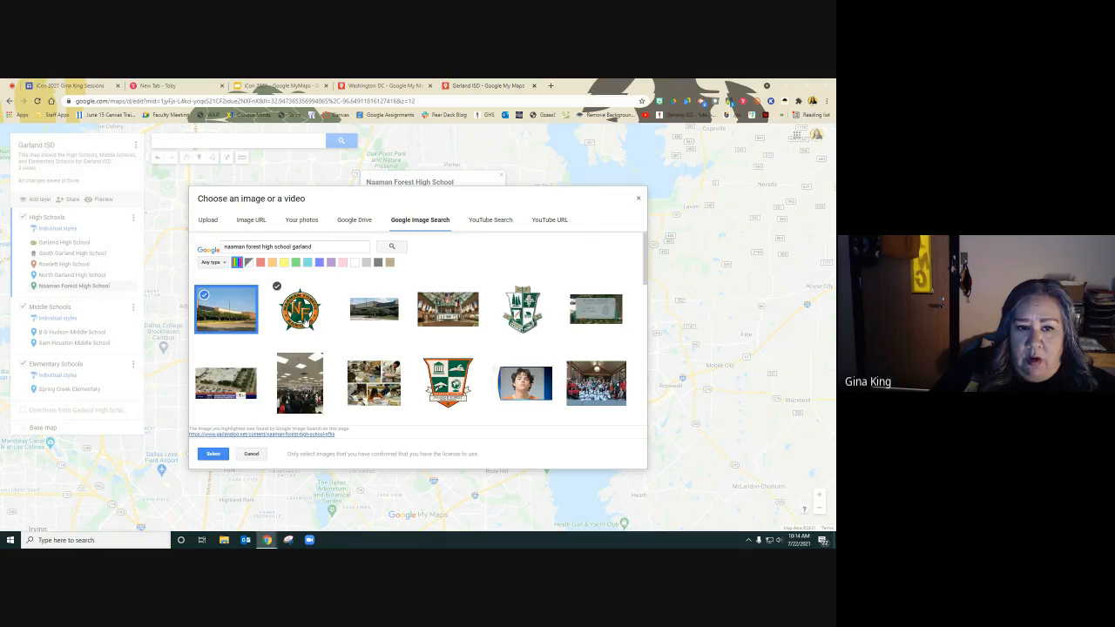
left_click(220, 454)
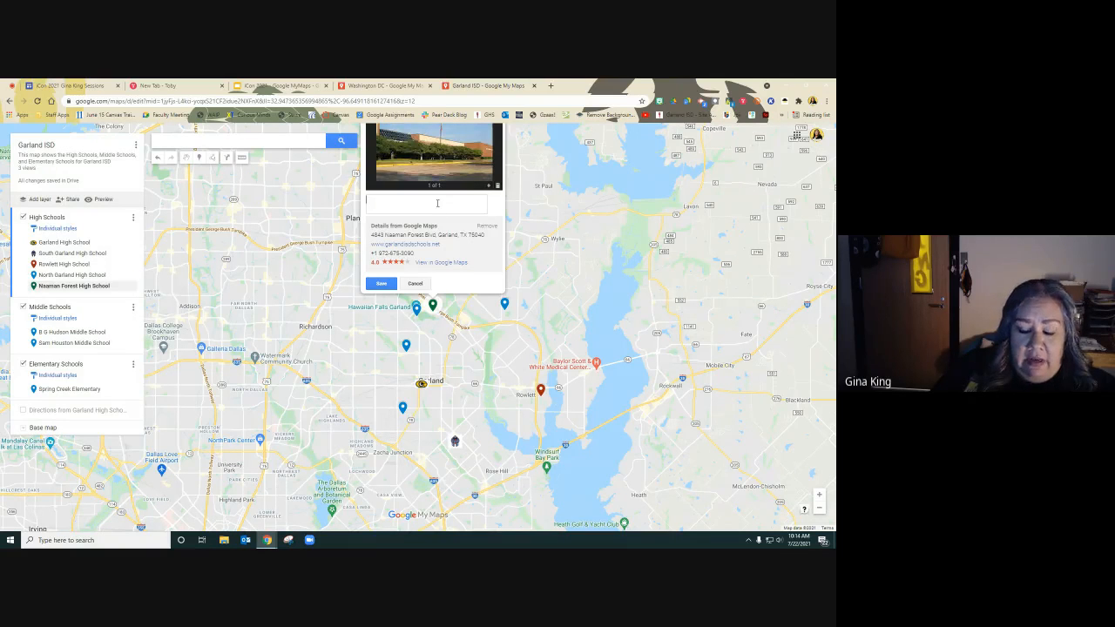
type("ps://")
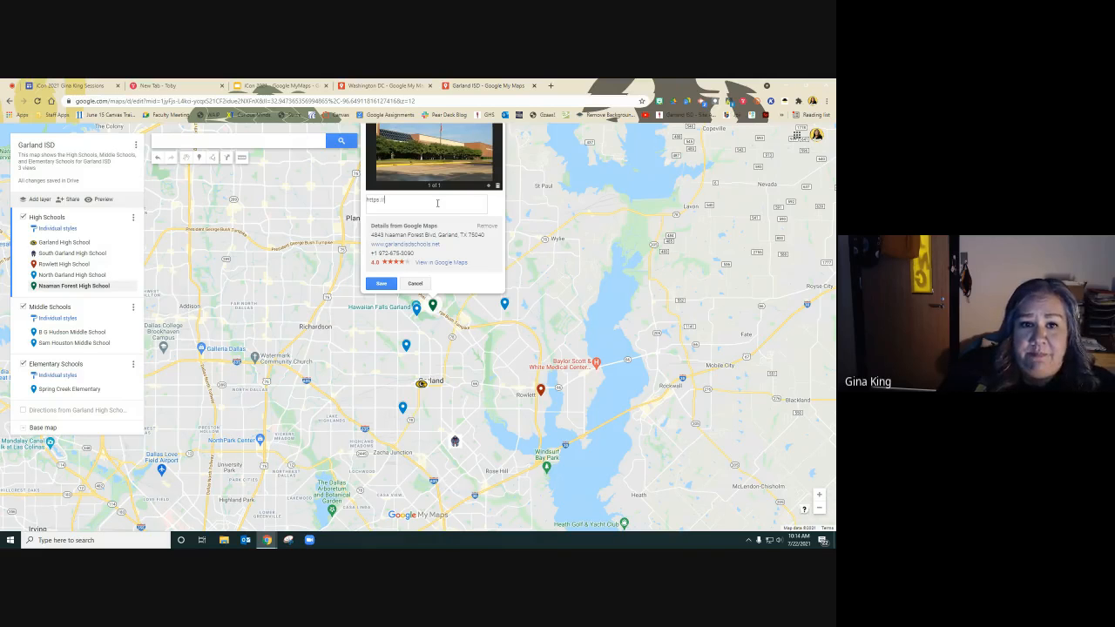
type("ww")
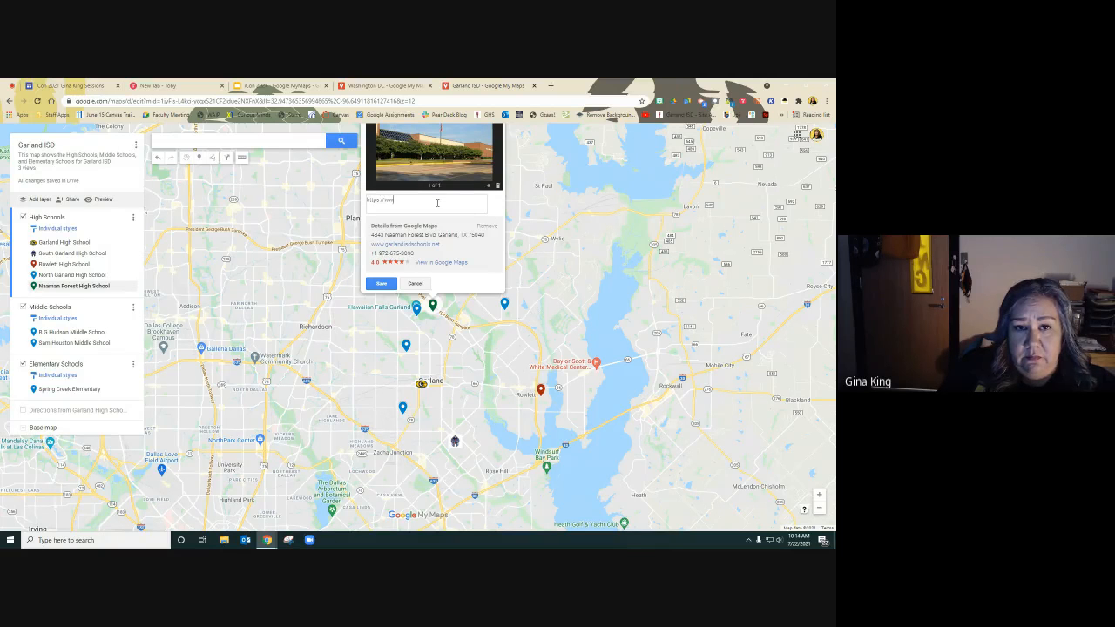
type("w.garland")
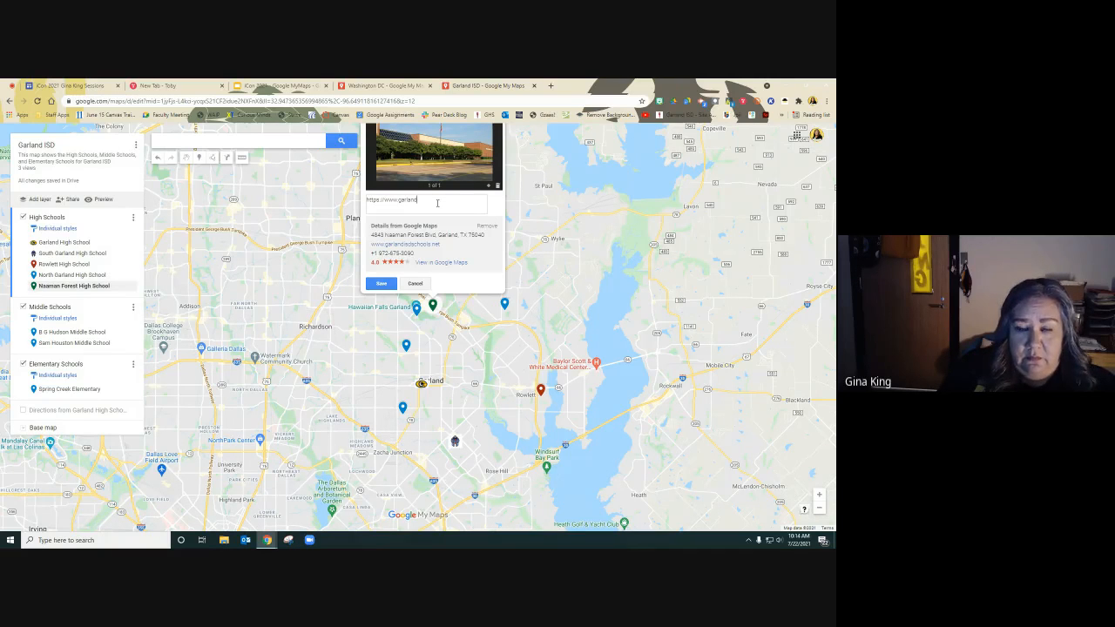
type("isdschools.net/nfhs")
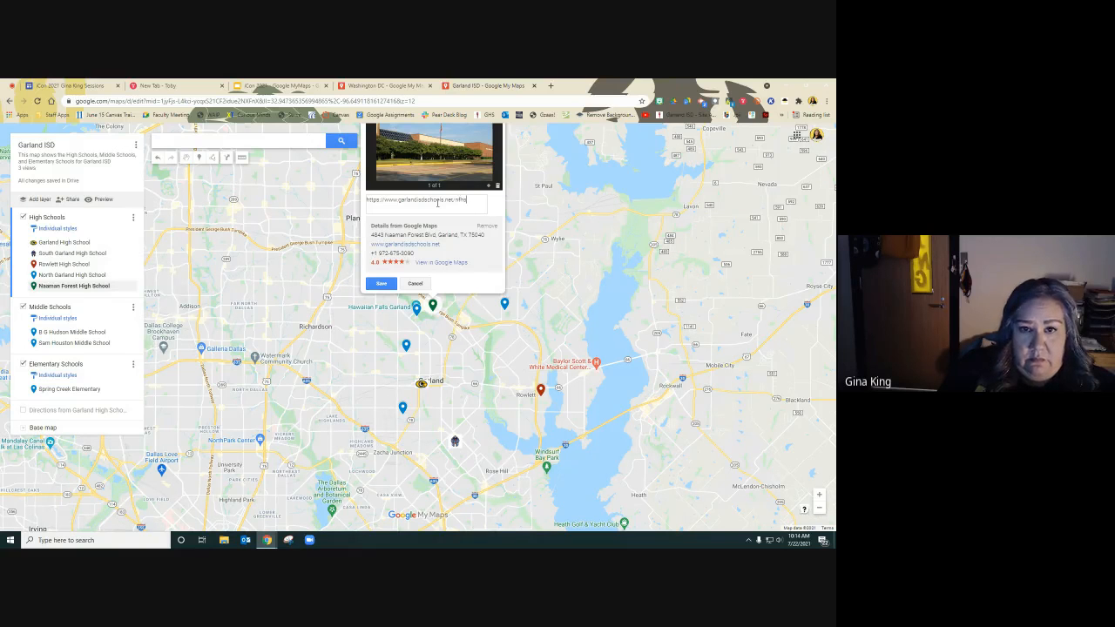
left_click(382, 283)
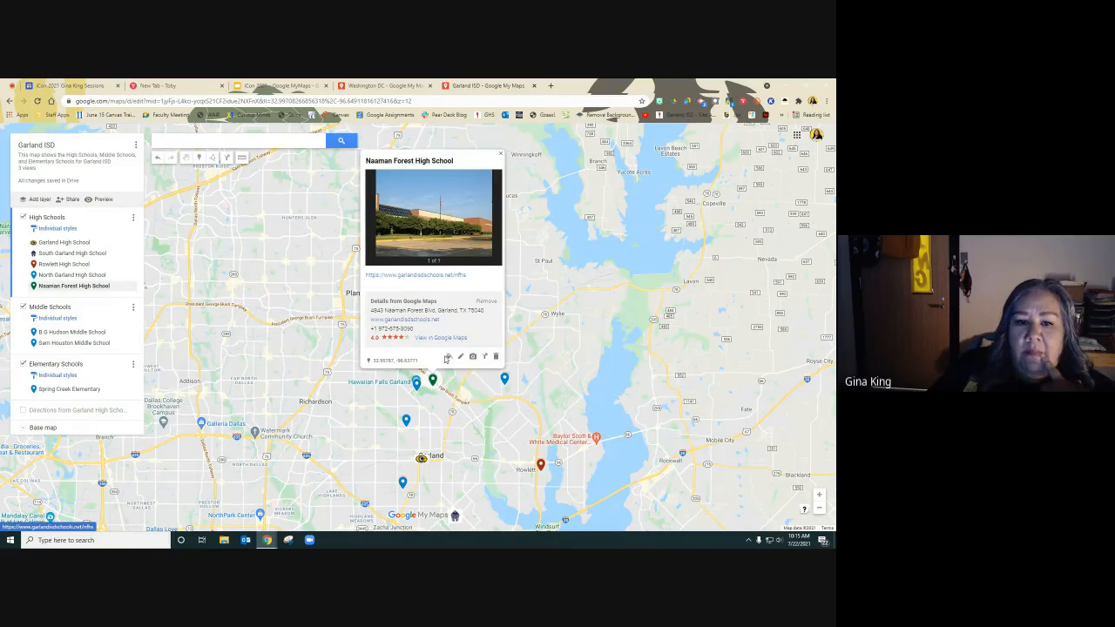
Try to create a custom icon for the Naaman Forest High School pin from a Google Image Search for naaman forest high school garland.
left_click(447, 359)
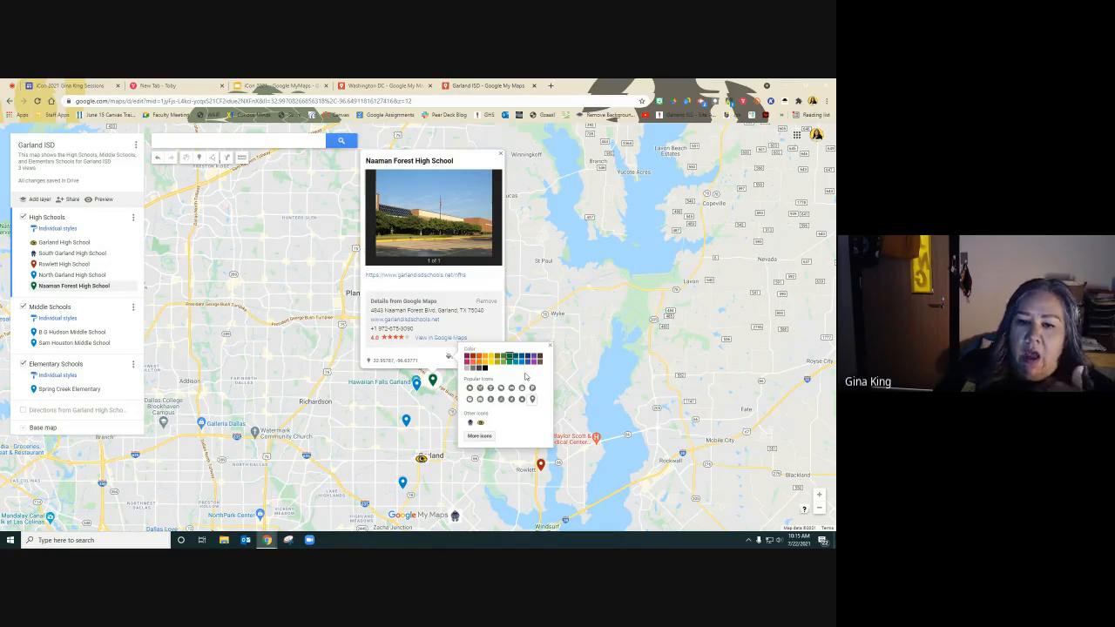
left_click(479, 435)
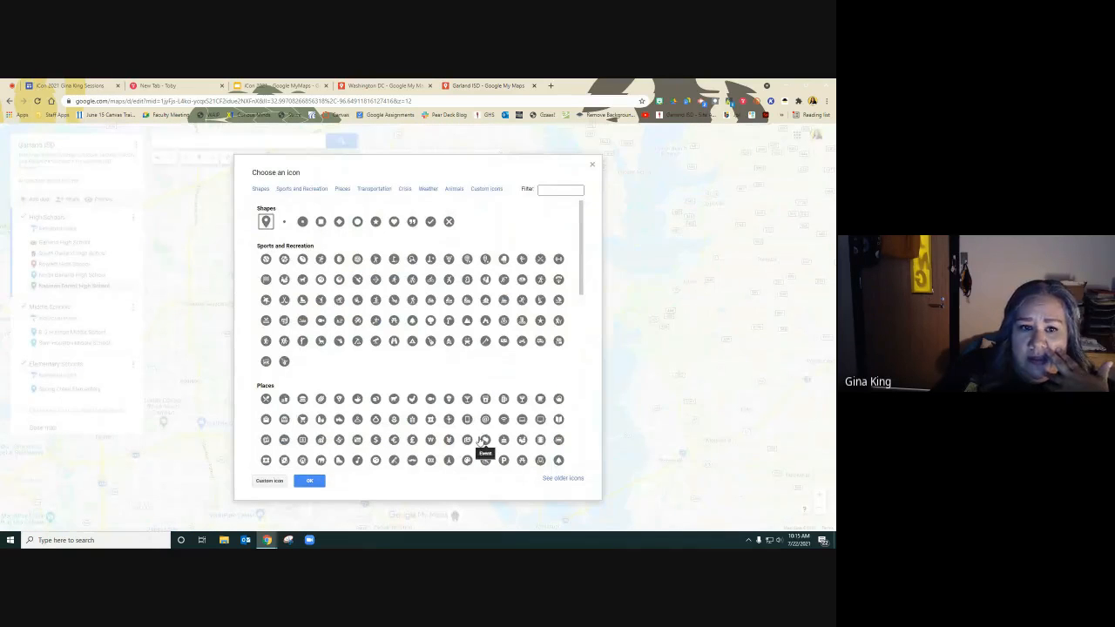
left_click(269, 480)
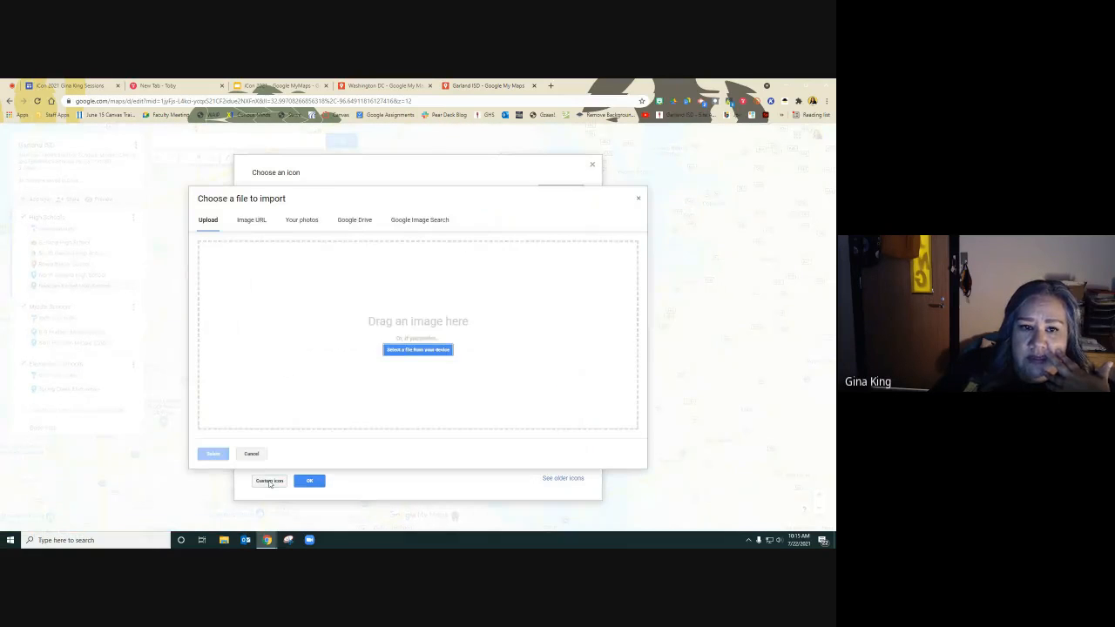
left_click(403, 220)
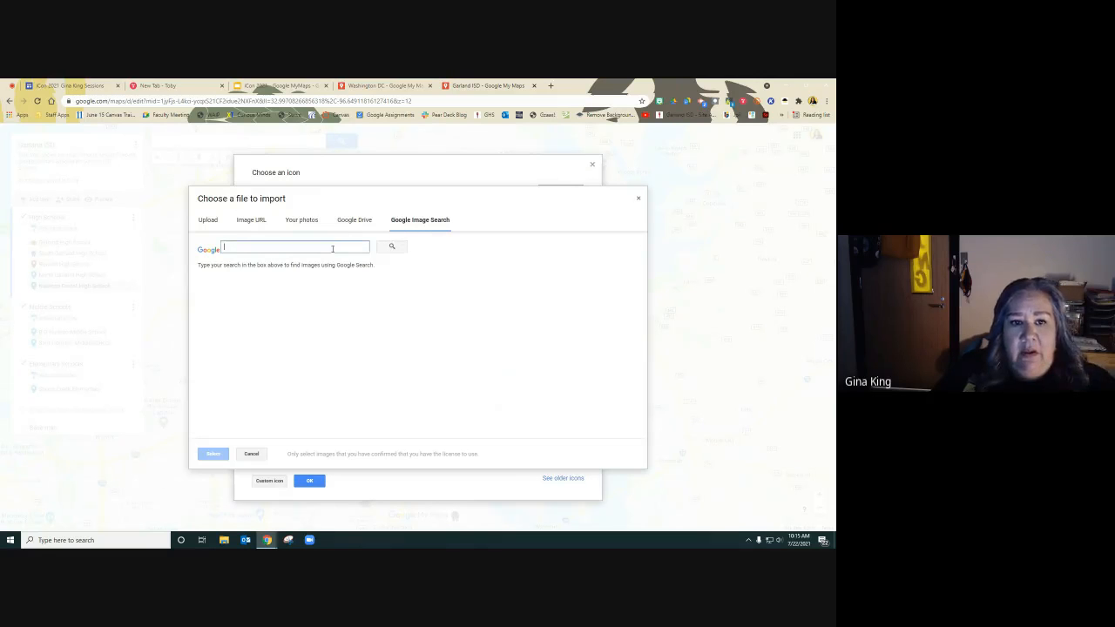
type("naaman forest high sc")
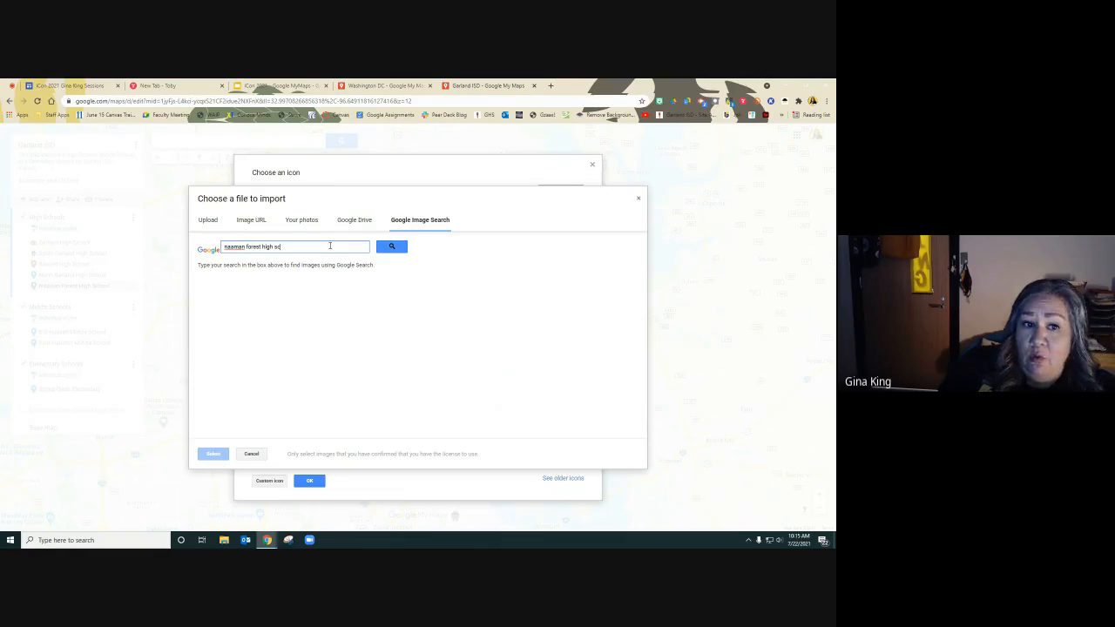
type("hool garland")
key("Return")
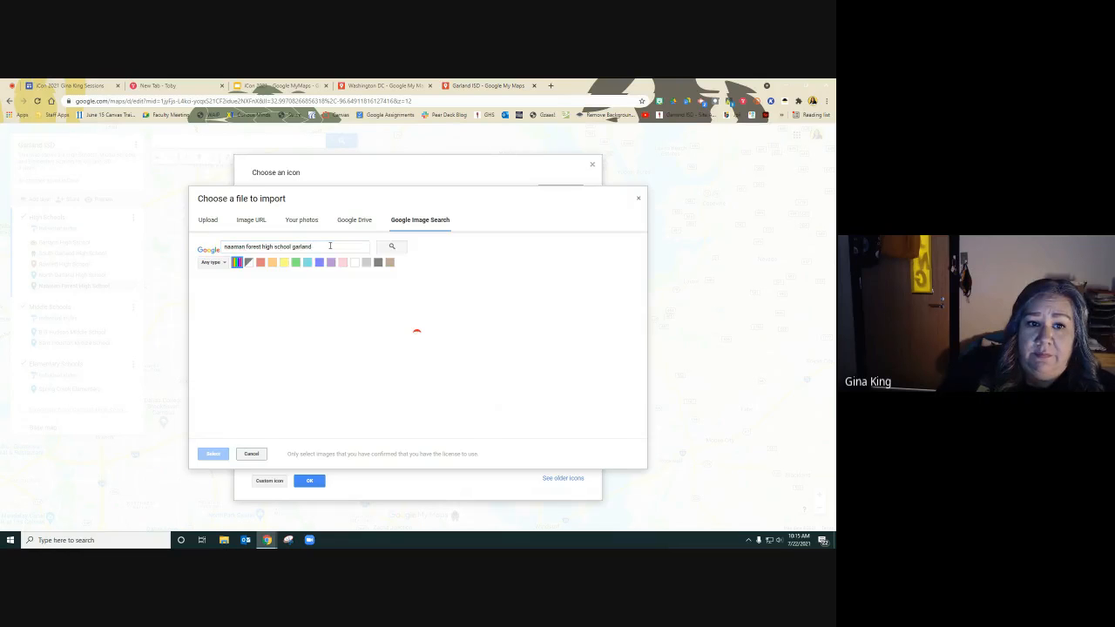
left_click(309, 306)
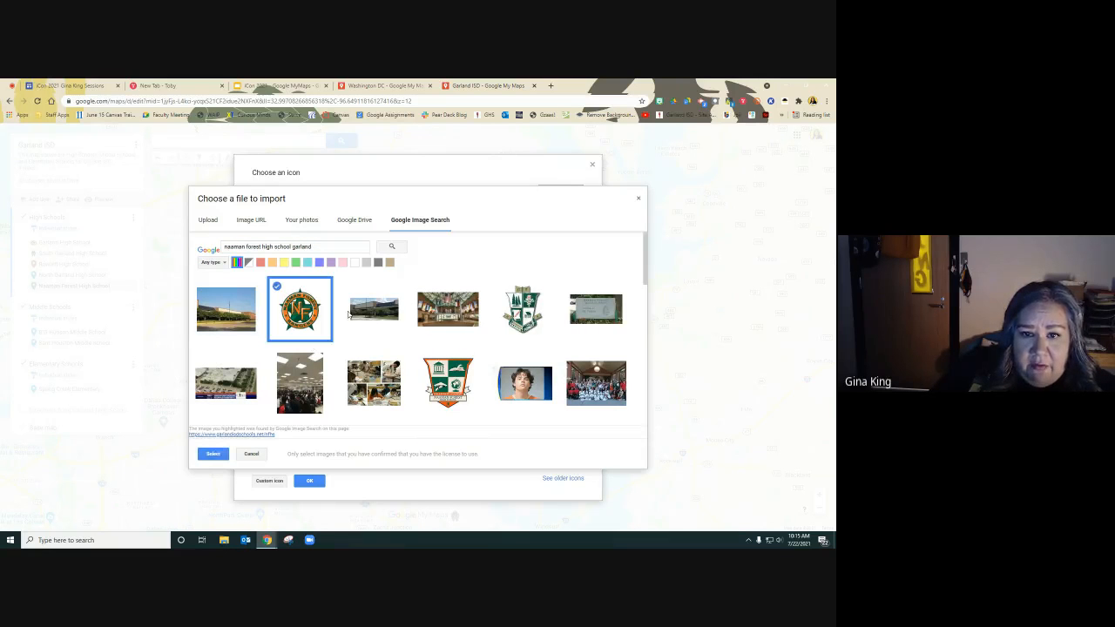
left_click(211, 454)
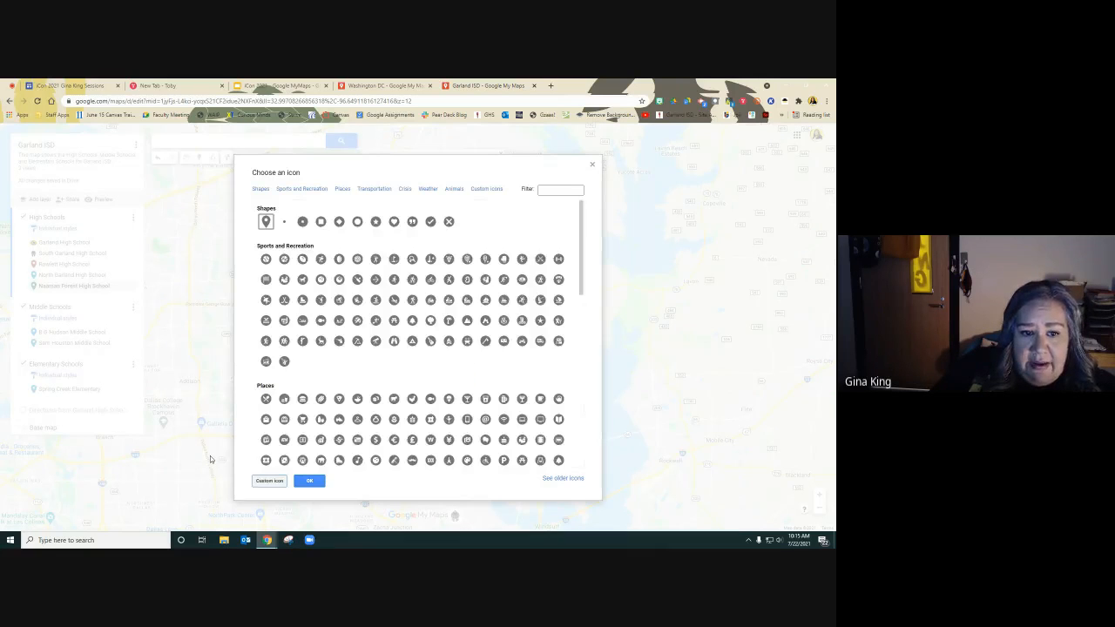
left_click(270, 481)
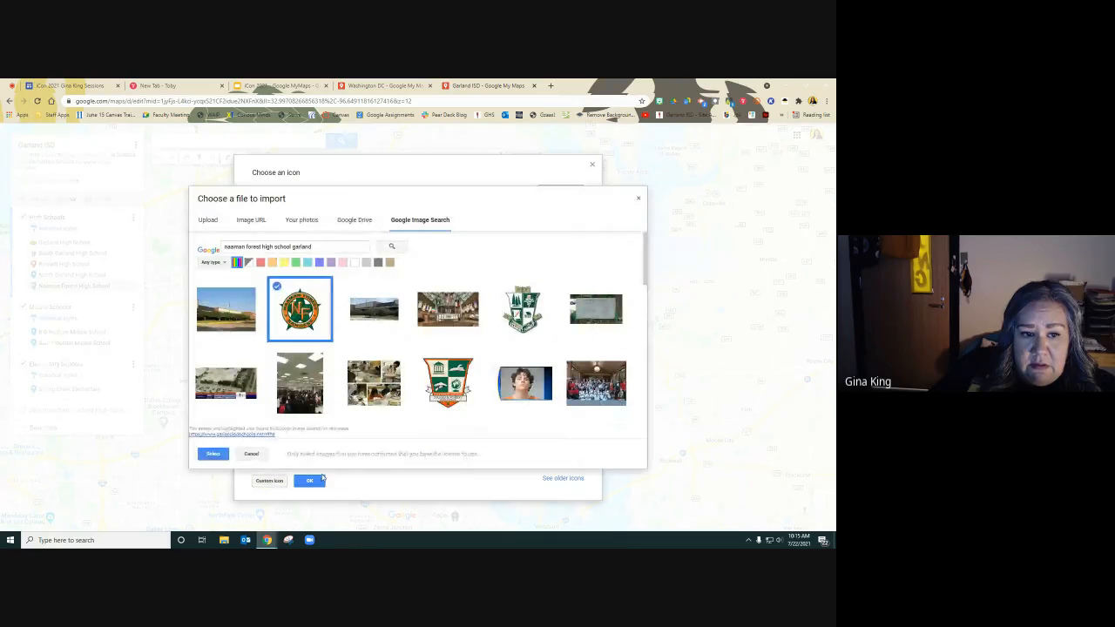
left_click(213, 454)
left_click(314, 482)
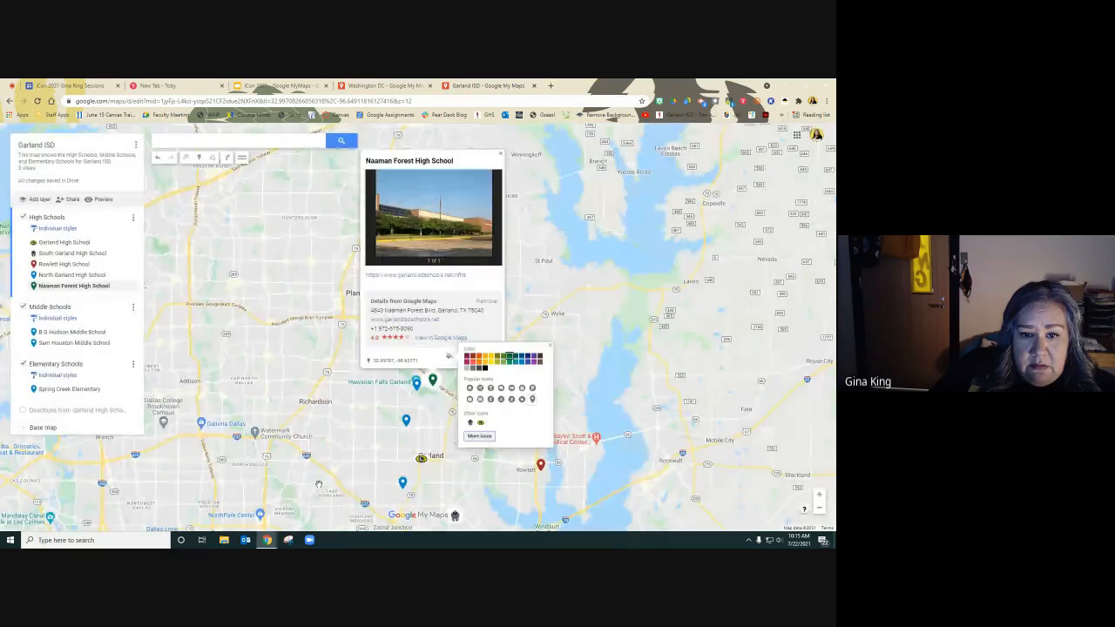
Try again to import the selected school logo image as a custom pin icon.
left_click(485, 436)
scroll(358, 413, "down", 15)
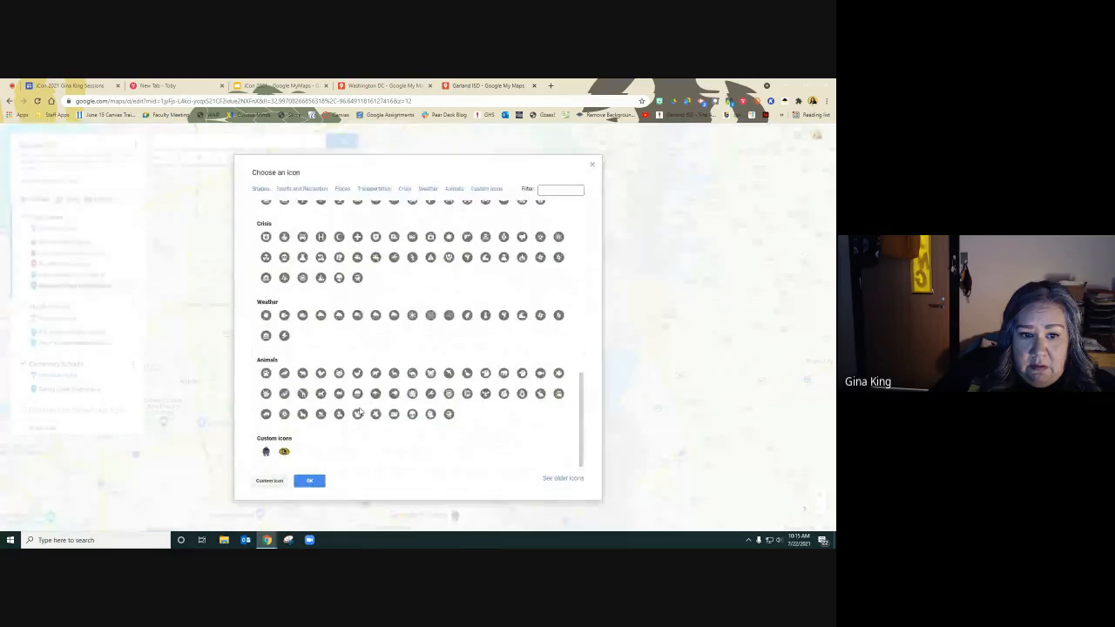
left_click(267, 481)
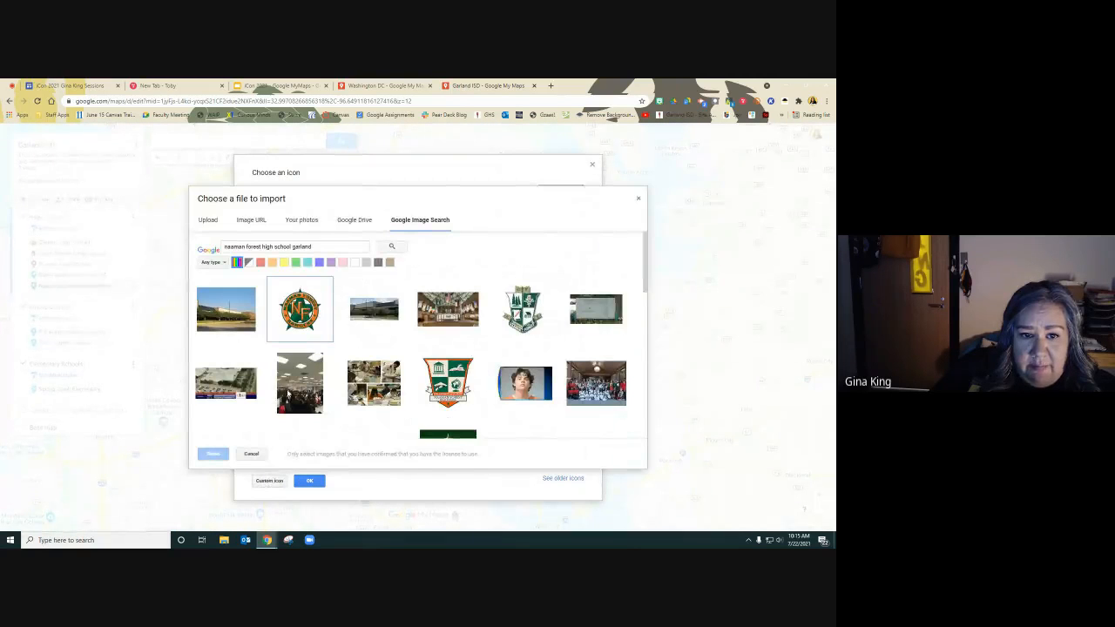
left_click(305, 309)
left_click(213, 454)
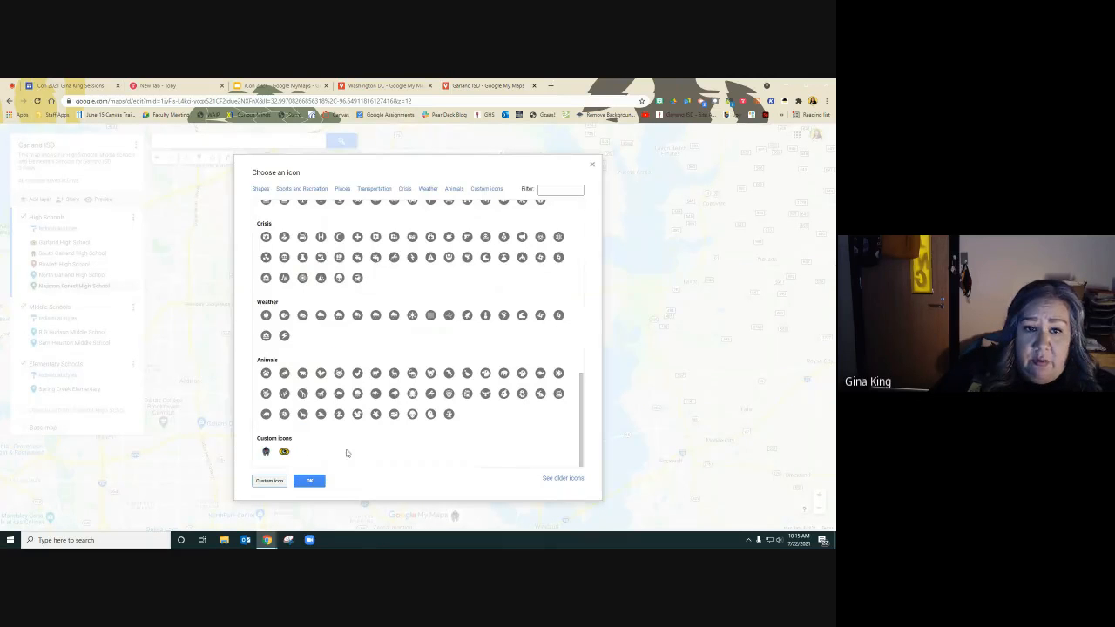
left_click(269, 481)
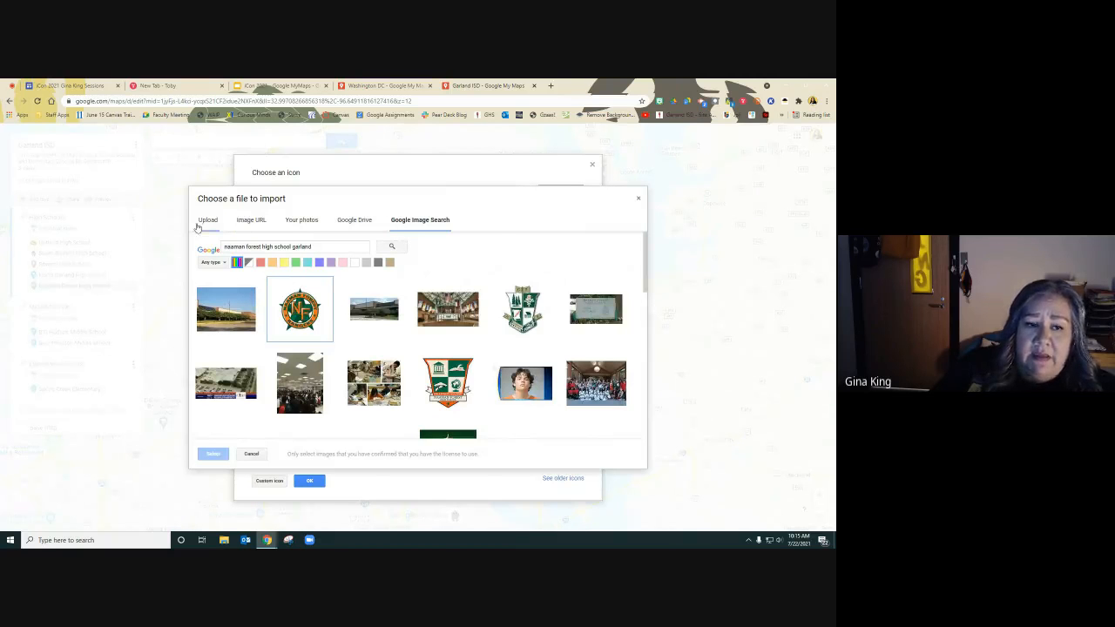
left_click(638, 201)
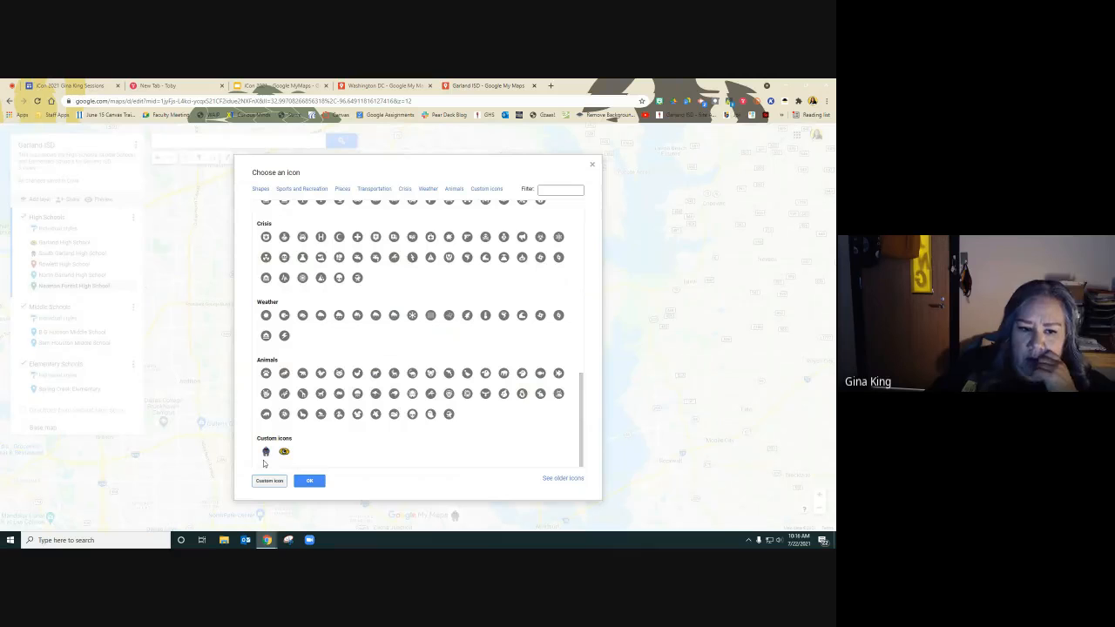
left_click(310, 481)
Set the Naaman Forest High School pin's icon to a Sports and Recreation icon and close its info window.
left_click(479, 436)
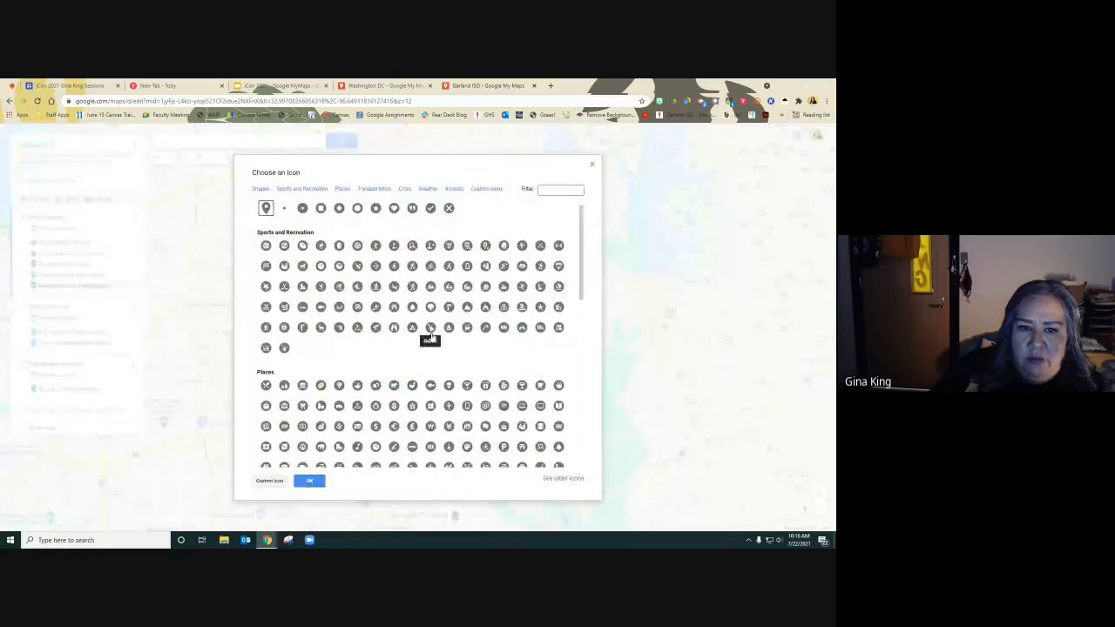
left_click(430, 306)
left_click(306, 483)
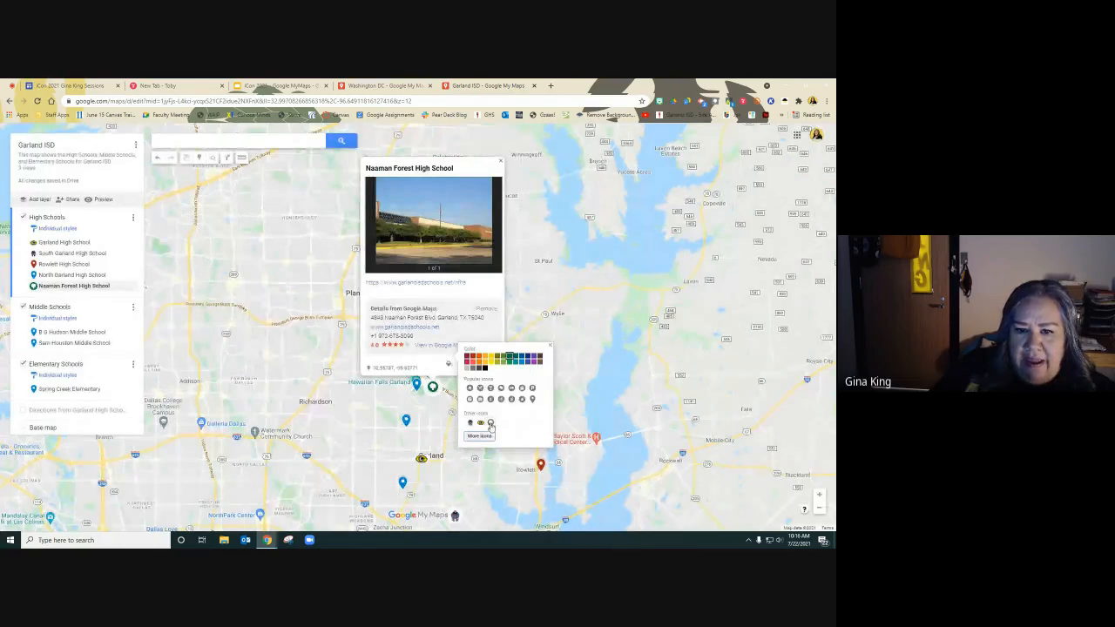
left_click(550, 347)
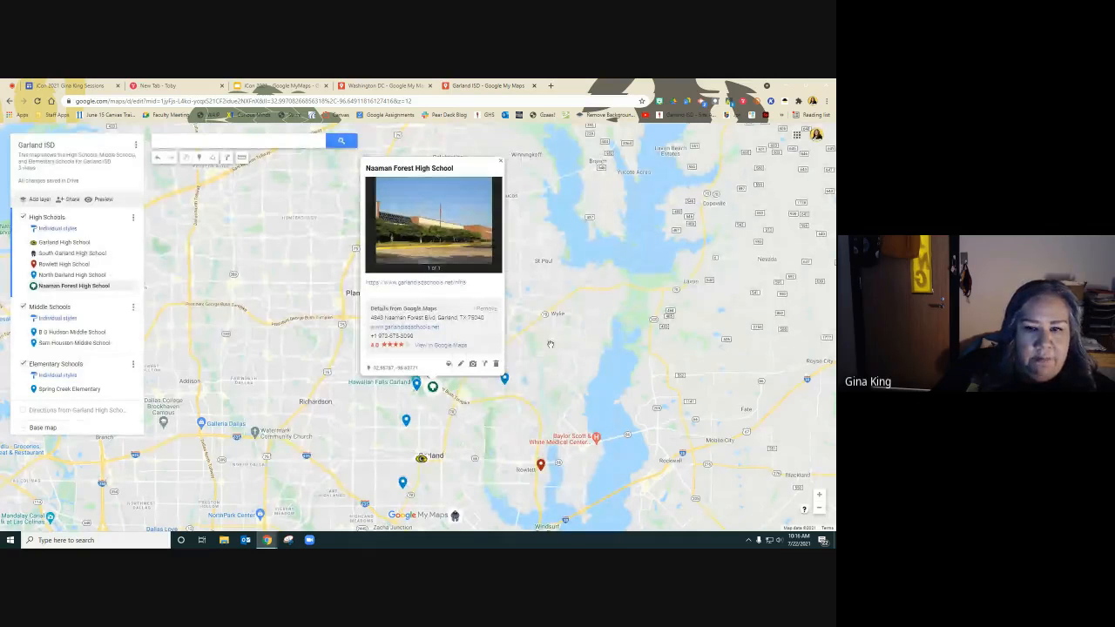
left_click(501, 162)
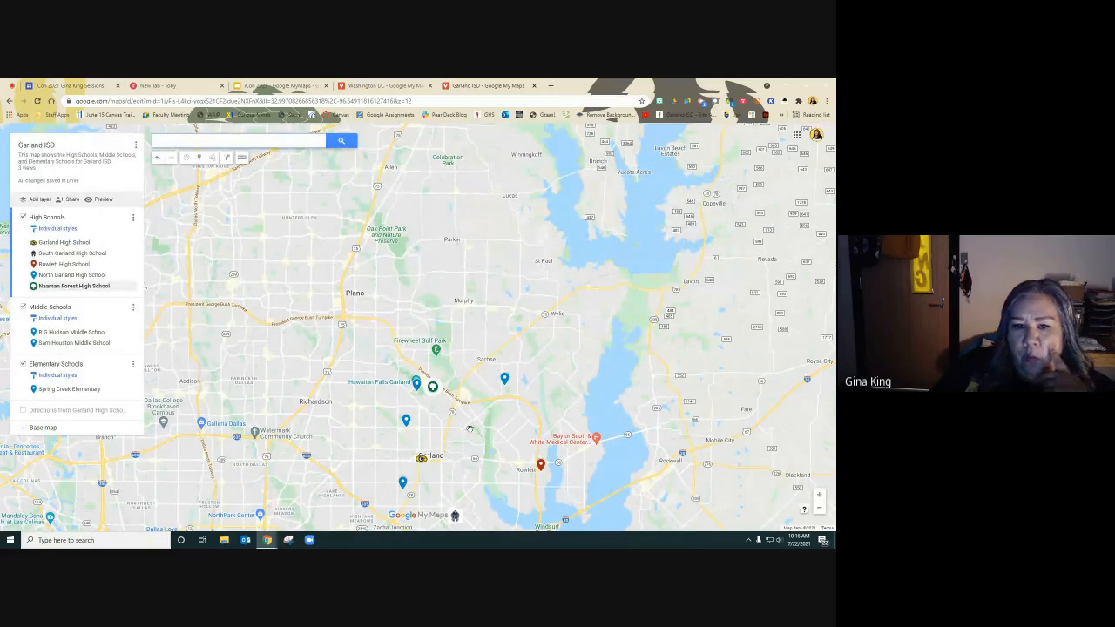
Toggle the Middle Schools layer off and back on.
scroll(494, 438, "down", 1)
scroll(495, 438, "up", 1)
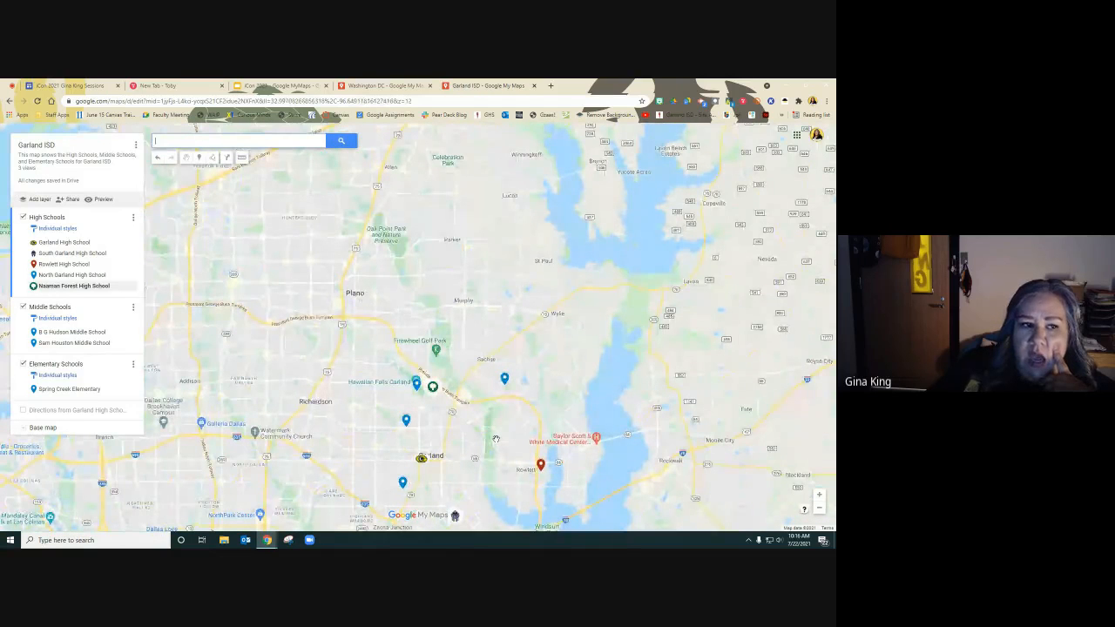
left_click(24, 307)
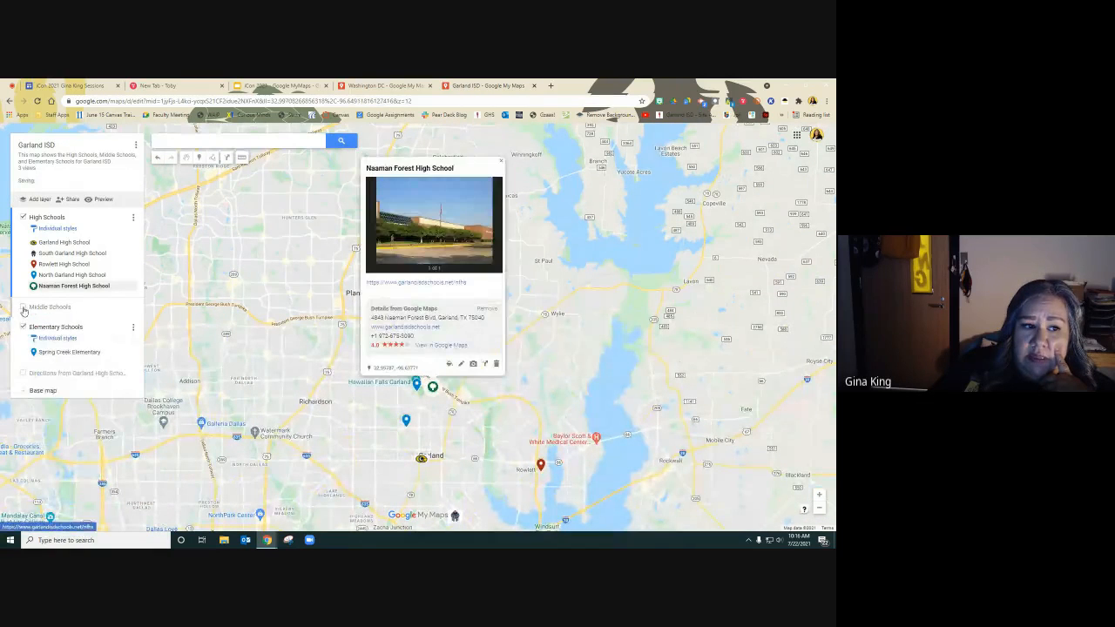
left_click(23, 307)
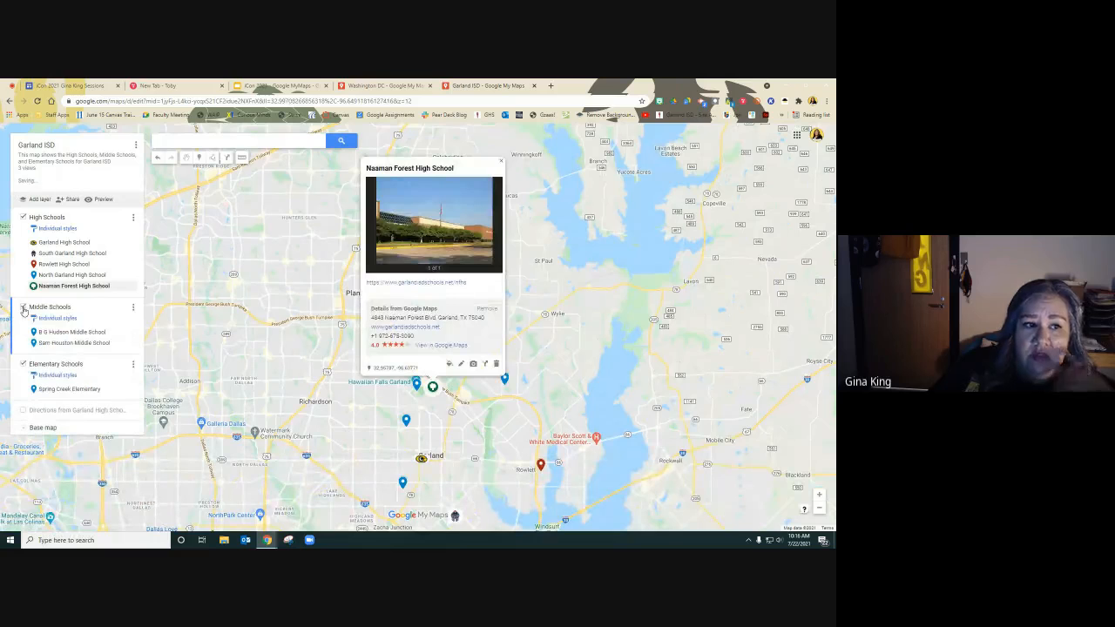
Change the B G Hudson and Sam Houston Middle School pins' color to purple.
left_click(130, 332)
left_click(117, 334)
left_click(36, 345)
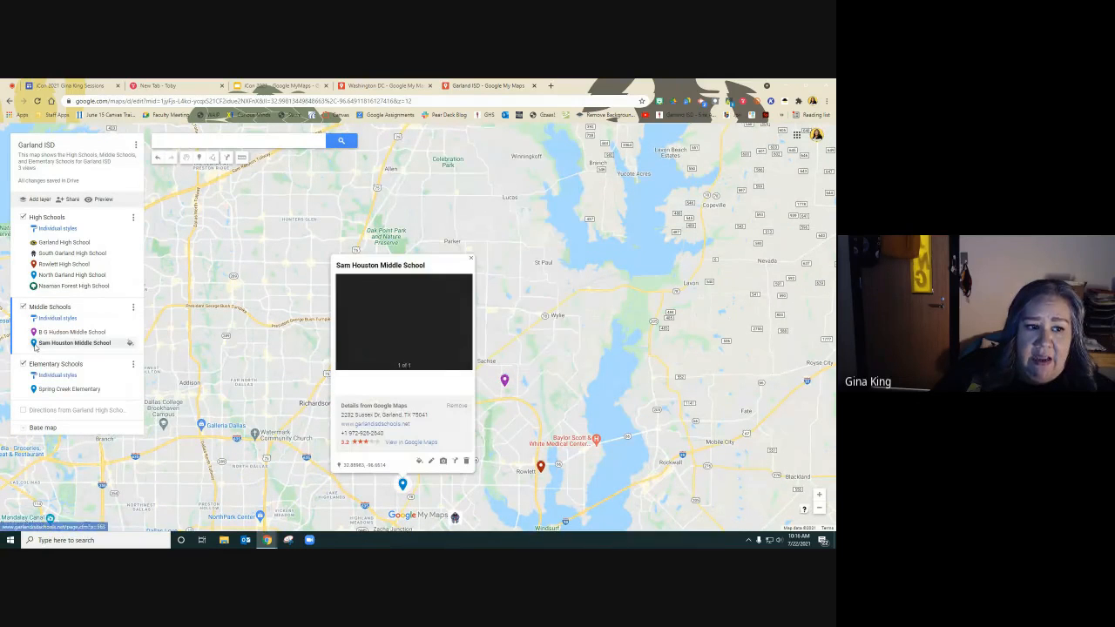
left_click(130, 346)
left_click(125, 347)
left_click(119, 347)
left_click(136, 334)
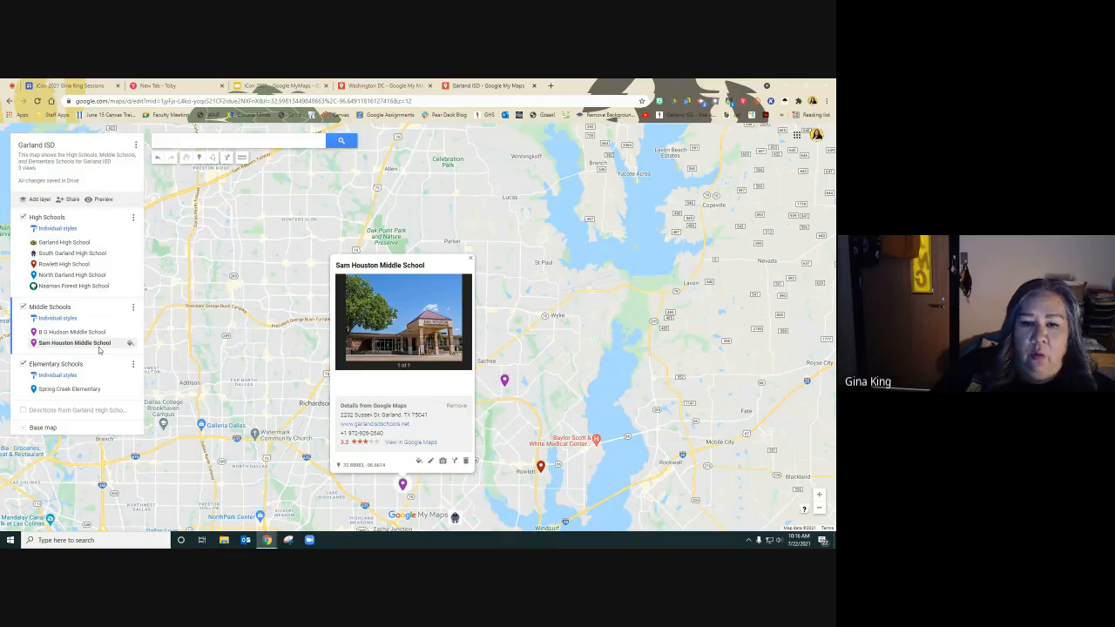
Change the Spring Creek Elementary pin's color to green and close its info window.
left_click(127, 390)
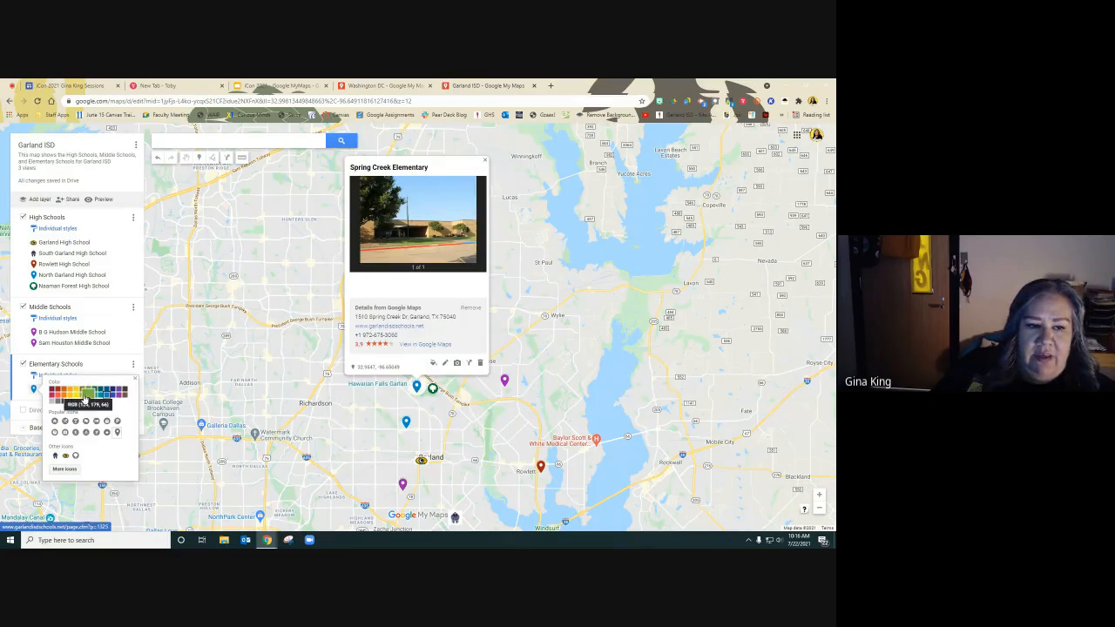
left_click(85, 393)
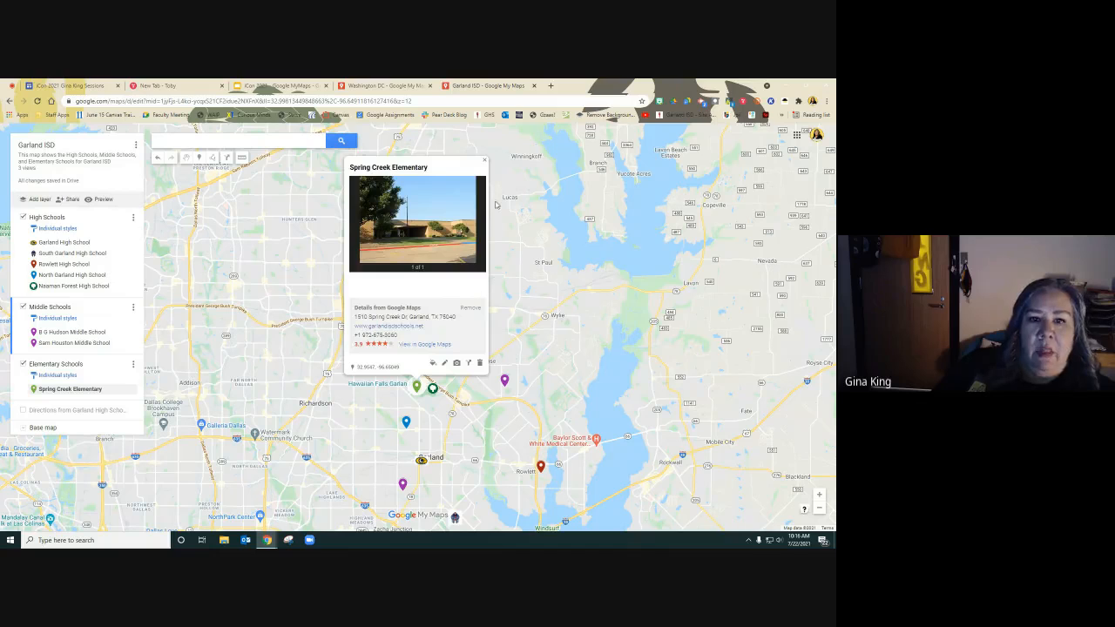
left_click(485, 161)
Review the MyMaps Menus slide in the presentation tab and return to the Garland ISD map.
scroll(464, 342, "down", 3)
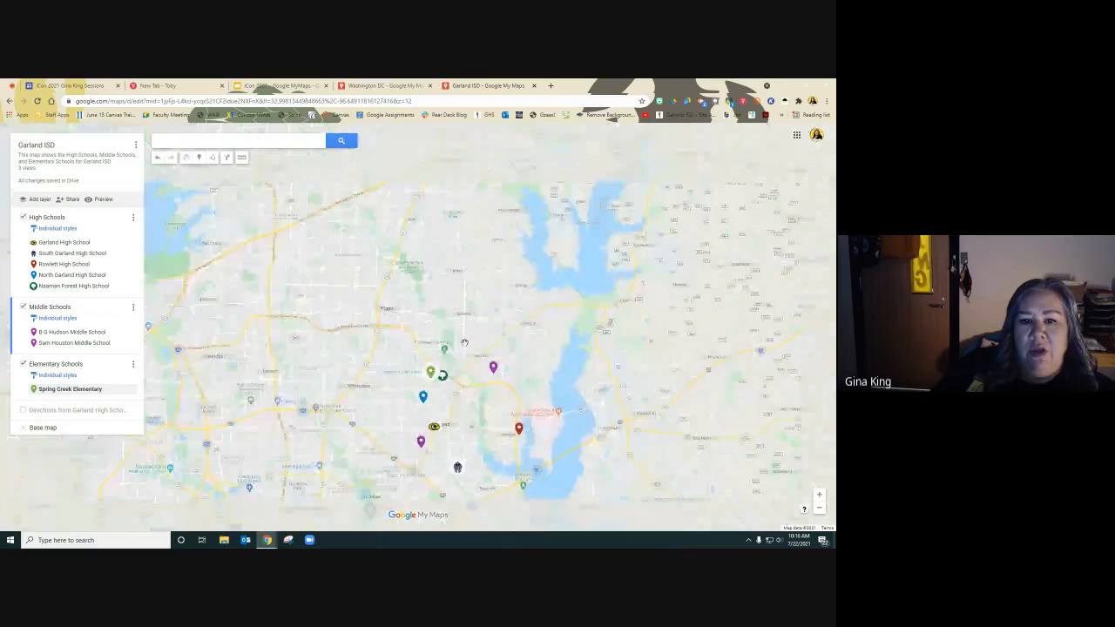
scroll(464, 343, "up", 1)
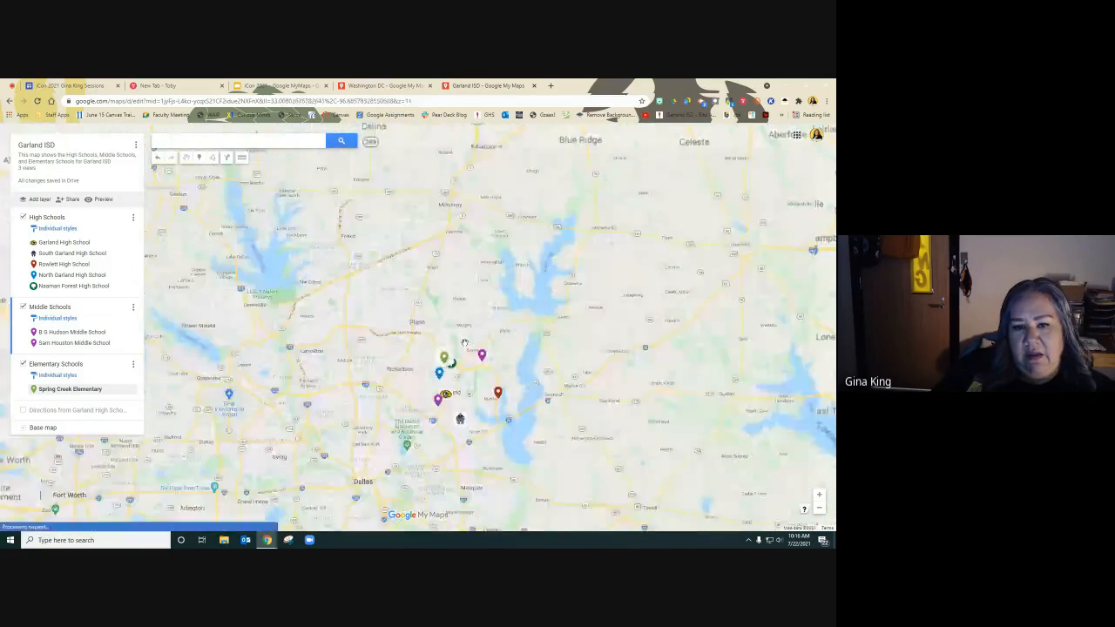
scroll(464, 342, "up", 1)
scroll(523, 326, "down", 1)
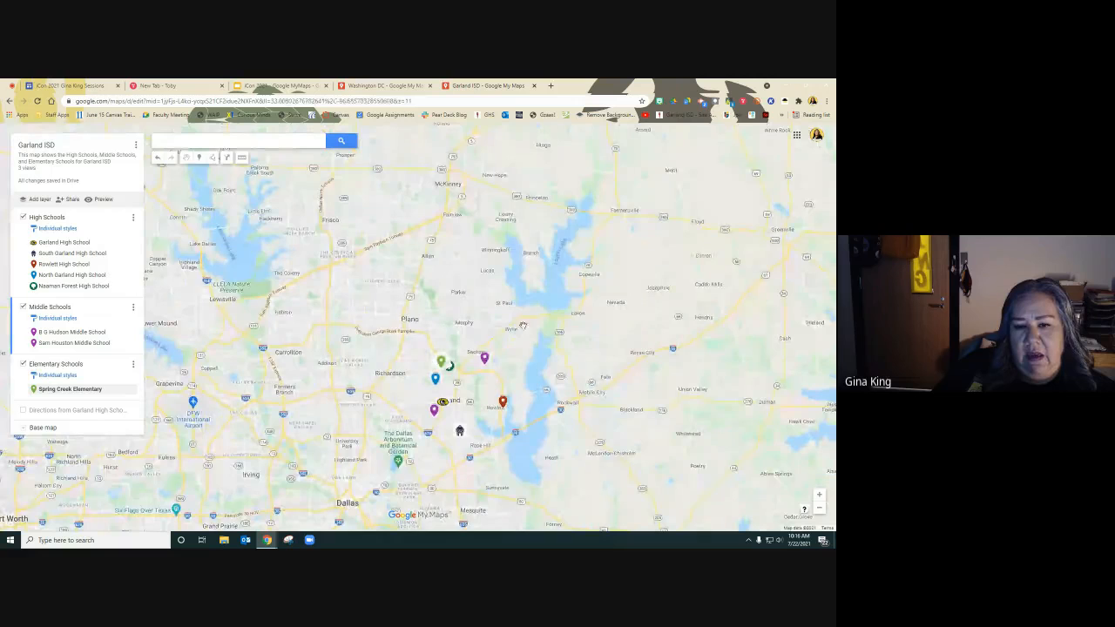
left_click_drag(546, 381, 492, 243)
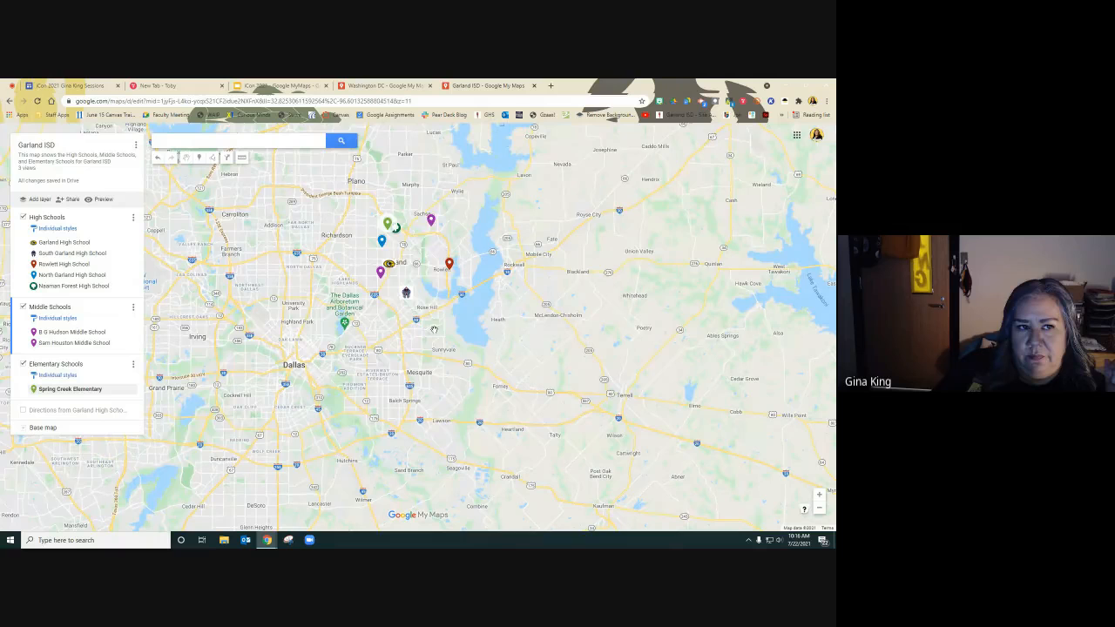
left_click(270, 85)
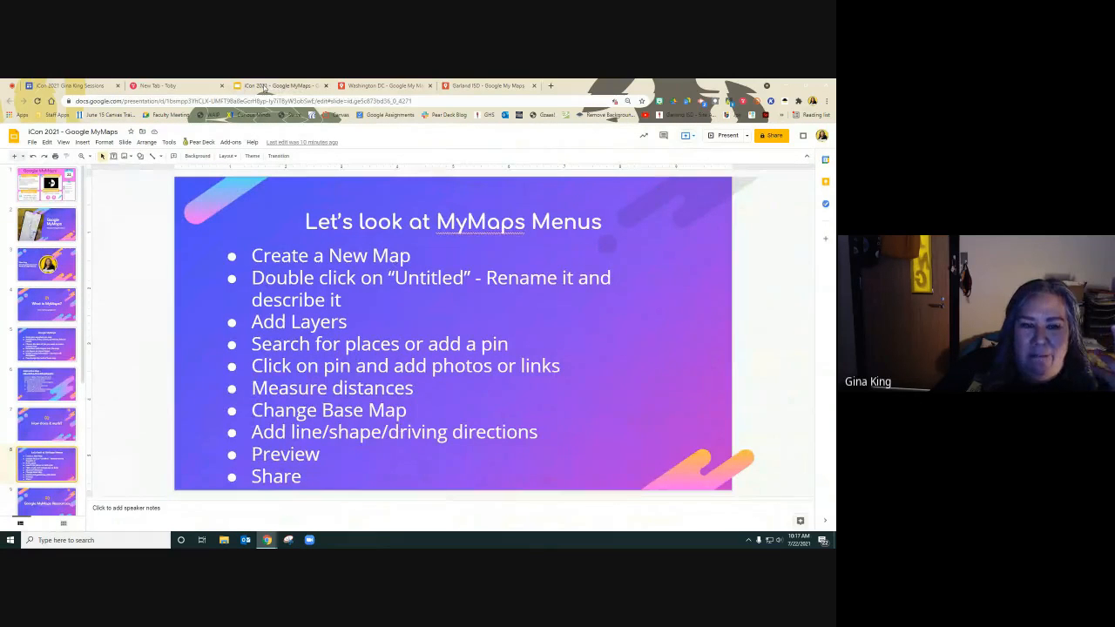
left_click(475, 85)
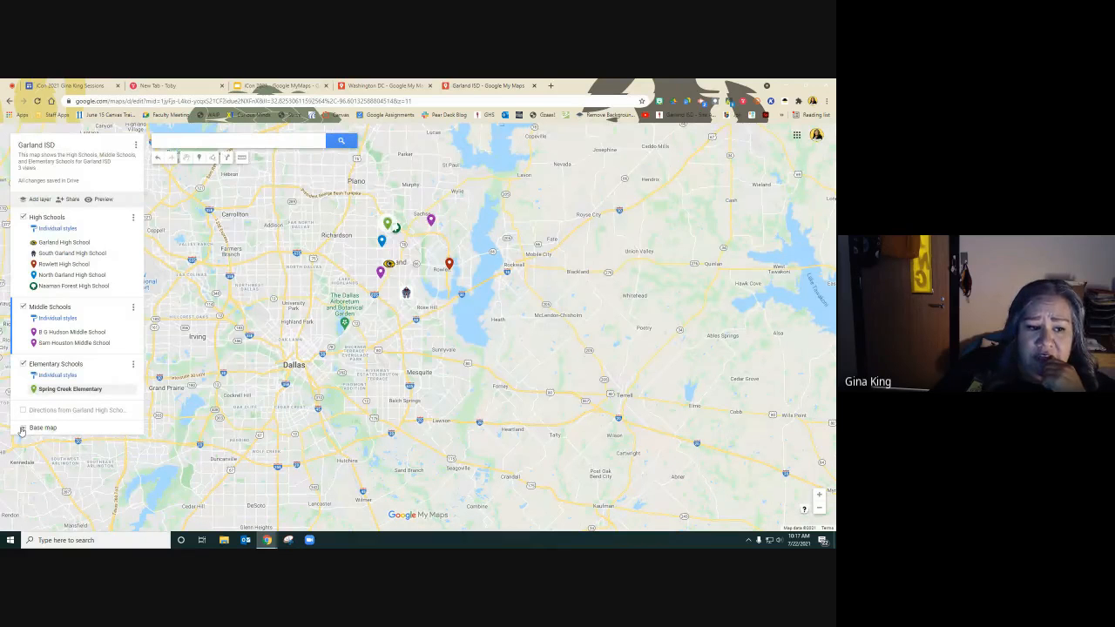
Switch the map's base map to Satellite.
left_click(21, 428)
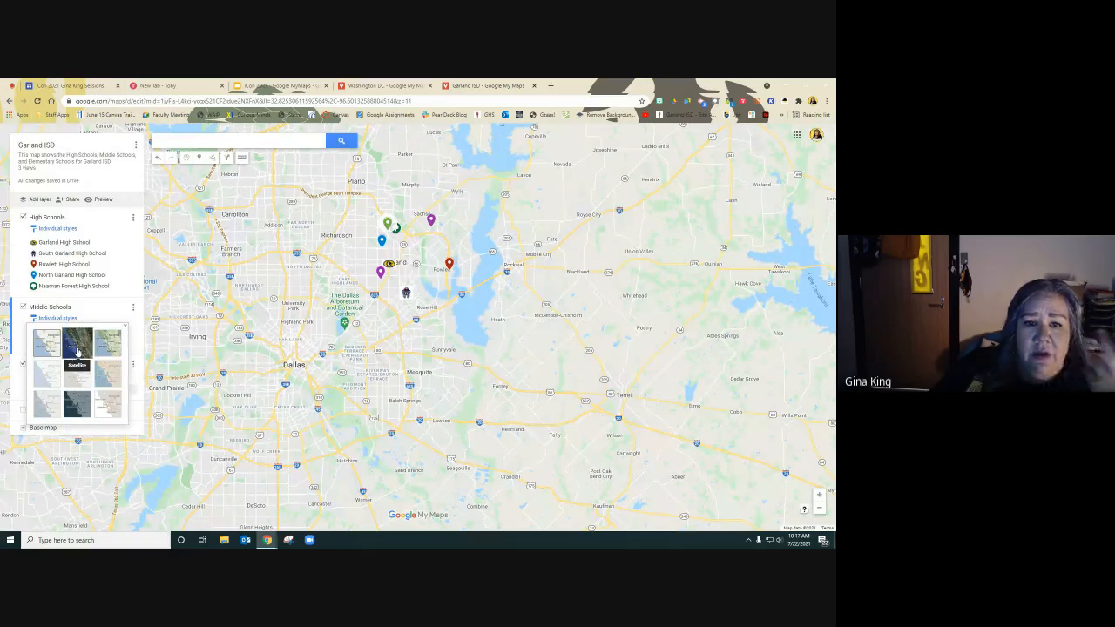
left_click(77, 346)
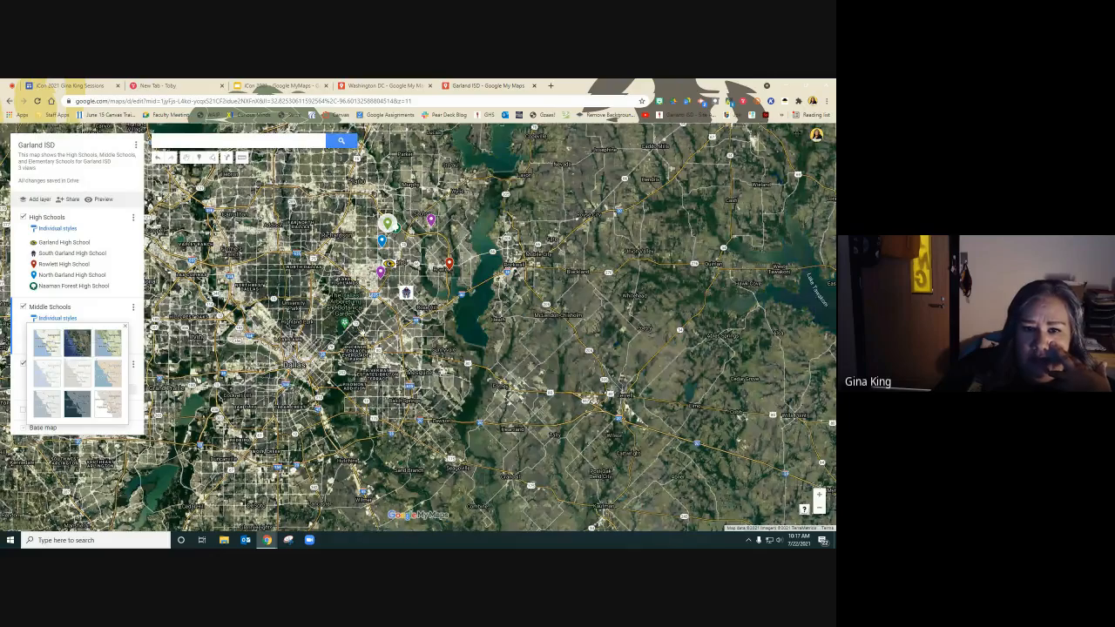
scroll(362, 332, "up", 1)
scroll(362, 332, "up", 1)
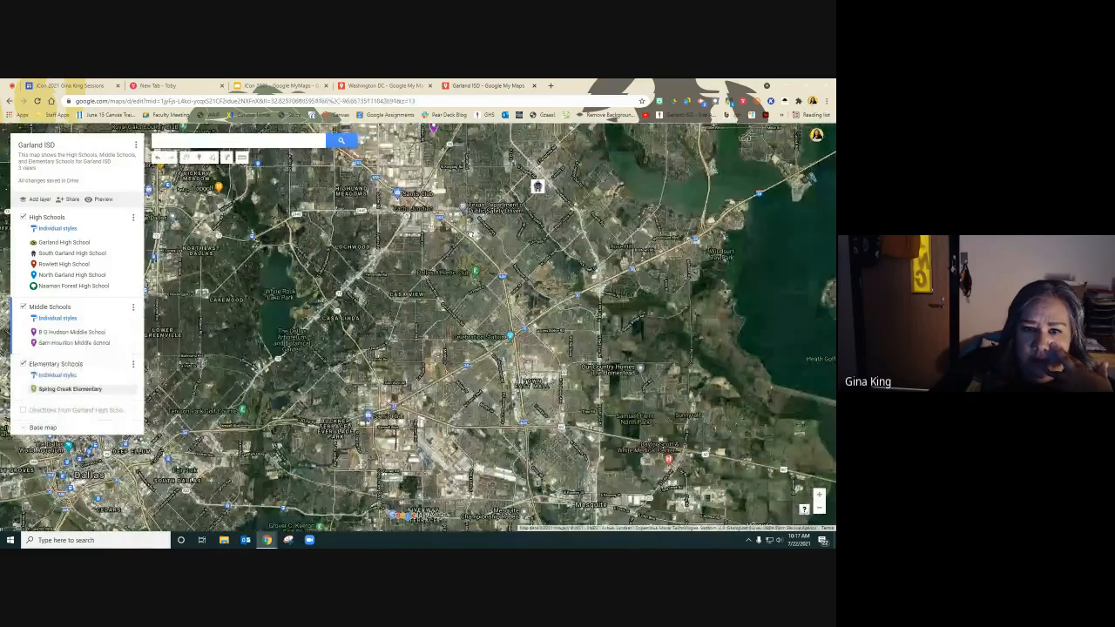
Pan and zoom the satellite map in on Garland High School to examine the campus.
left_click_drag(471, 234, 452, 356)
scroll(452, 356, "up", 2)
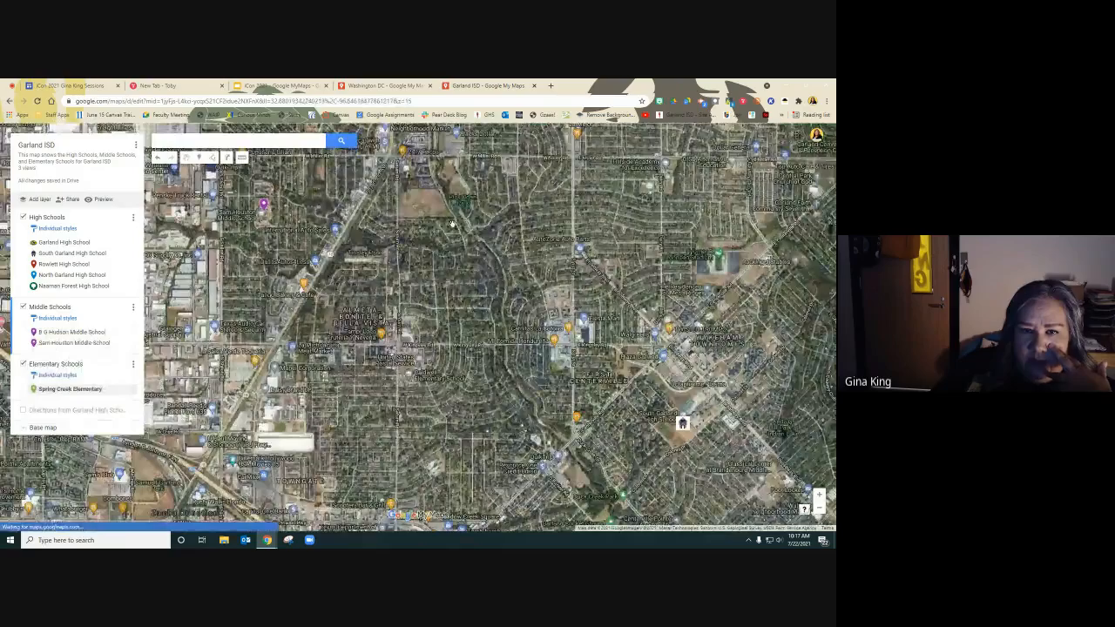
scroll(413, 198, "up", 3)
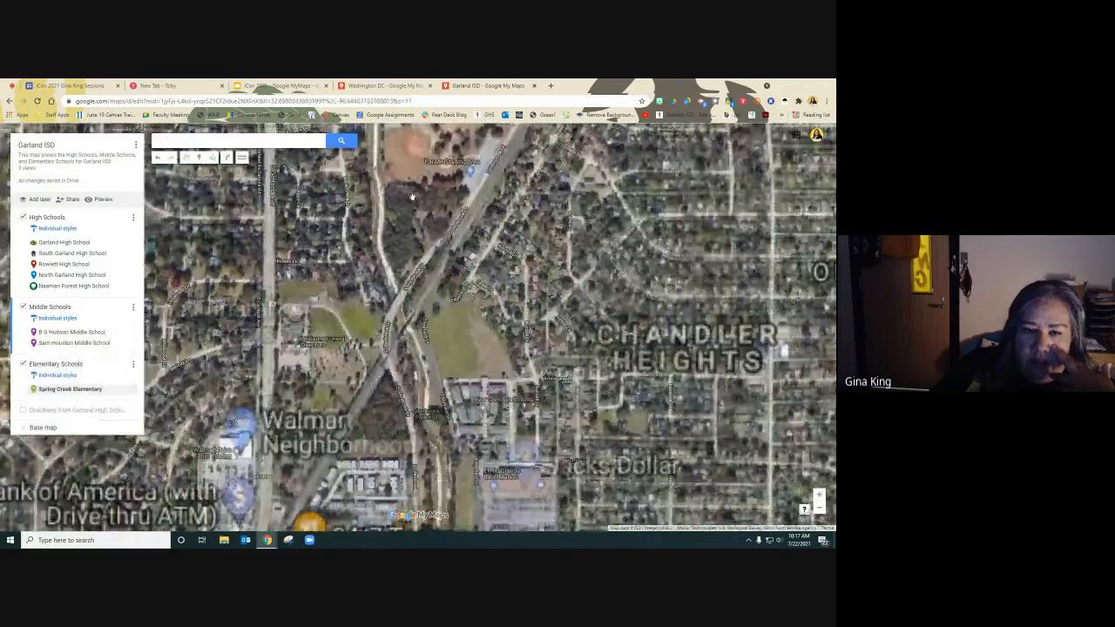
left_click_drag(413, 197, 526, 480)
scroll(417, 277, "up", 1)
scroll(526, 480, "down", 1)
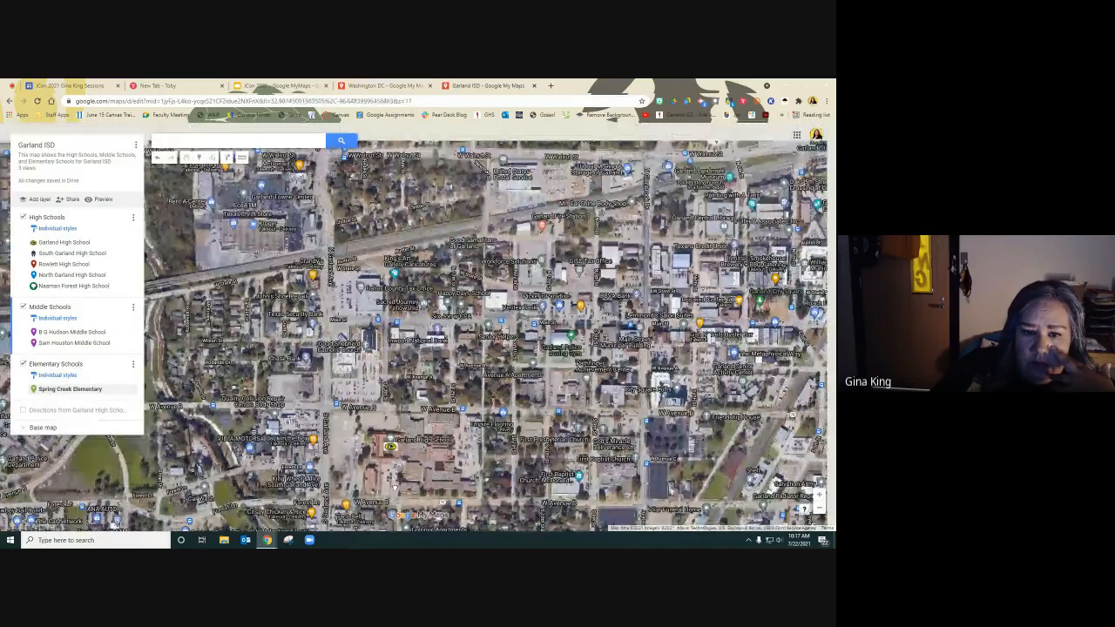
scroll(394, 487, "up", 3)
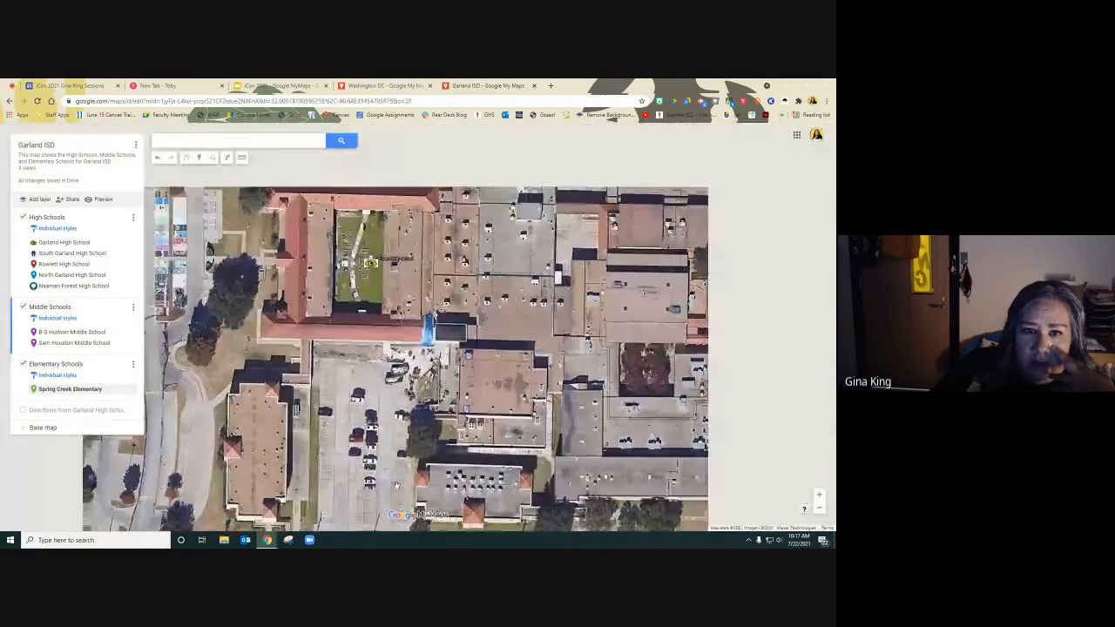
scroll(395, 486, "up", 3)
scroll(396, 486, "down", 1)
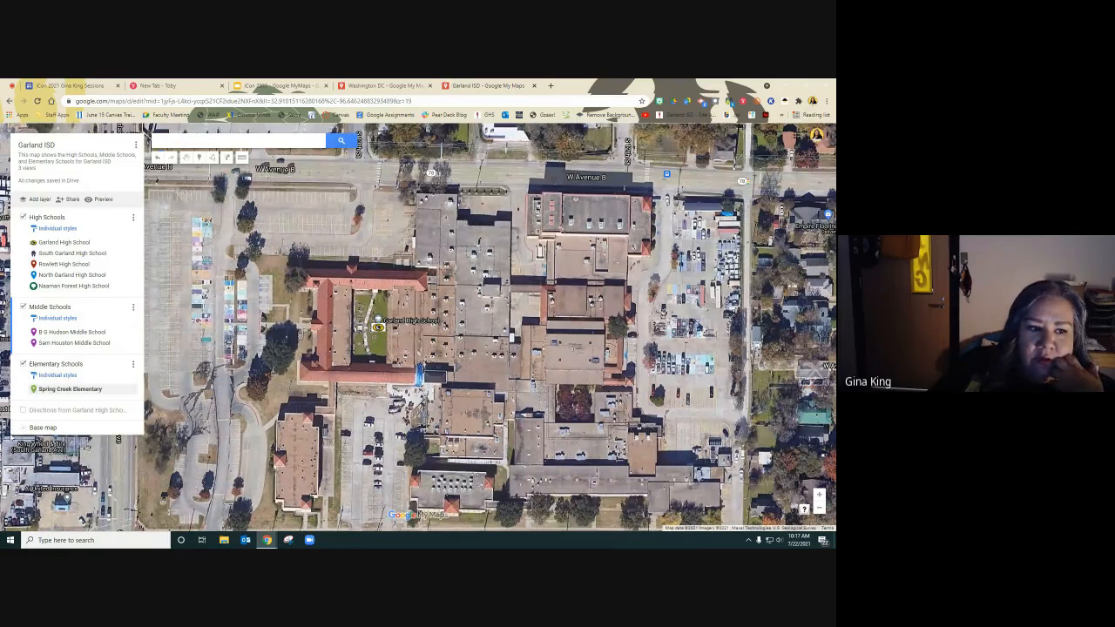
Switch the map's base map back to the default Map style.
left_click(23, 429)
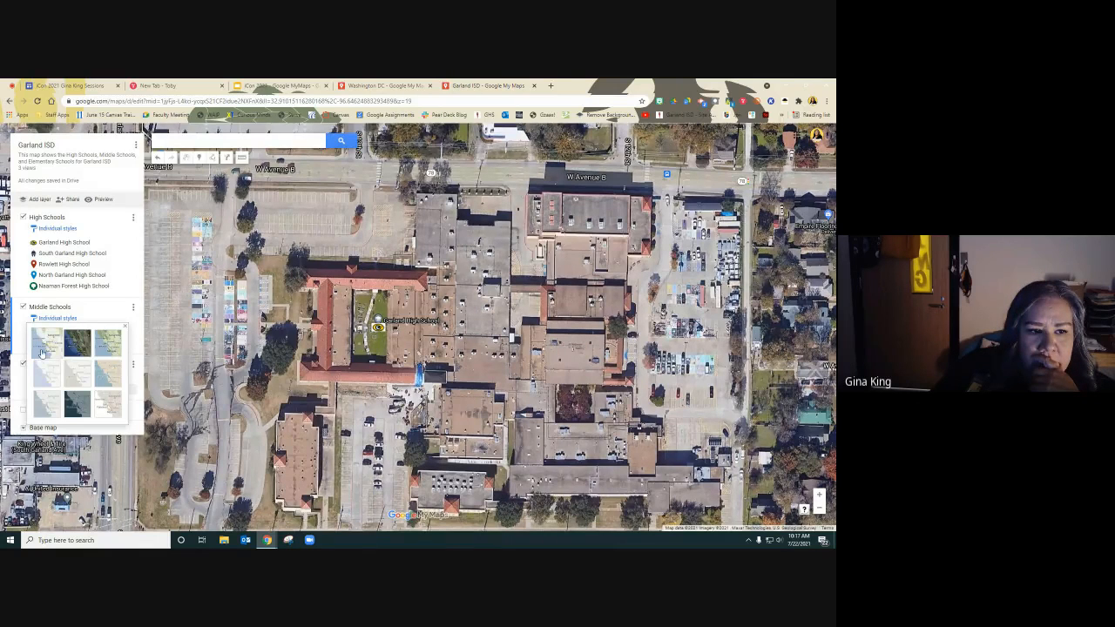
left_click(47, 342)
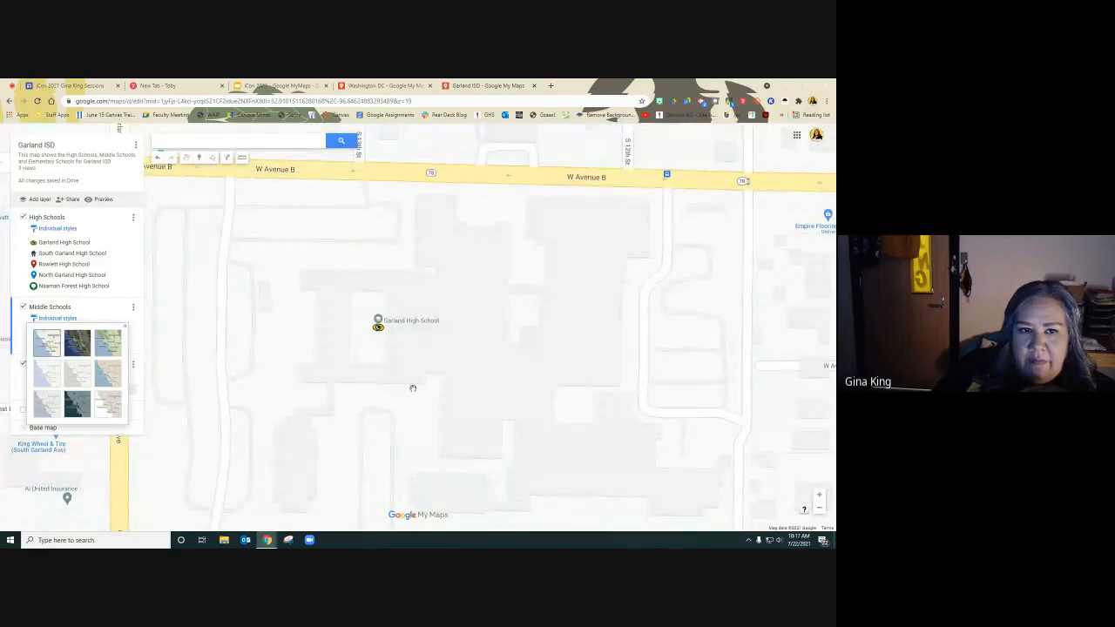
Add a pin west of Garland High School named "Jack in the Box" with the description "Yummy food!".
scroll(412, 385, "down", 4)
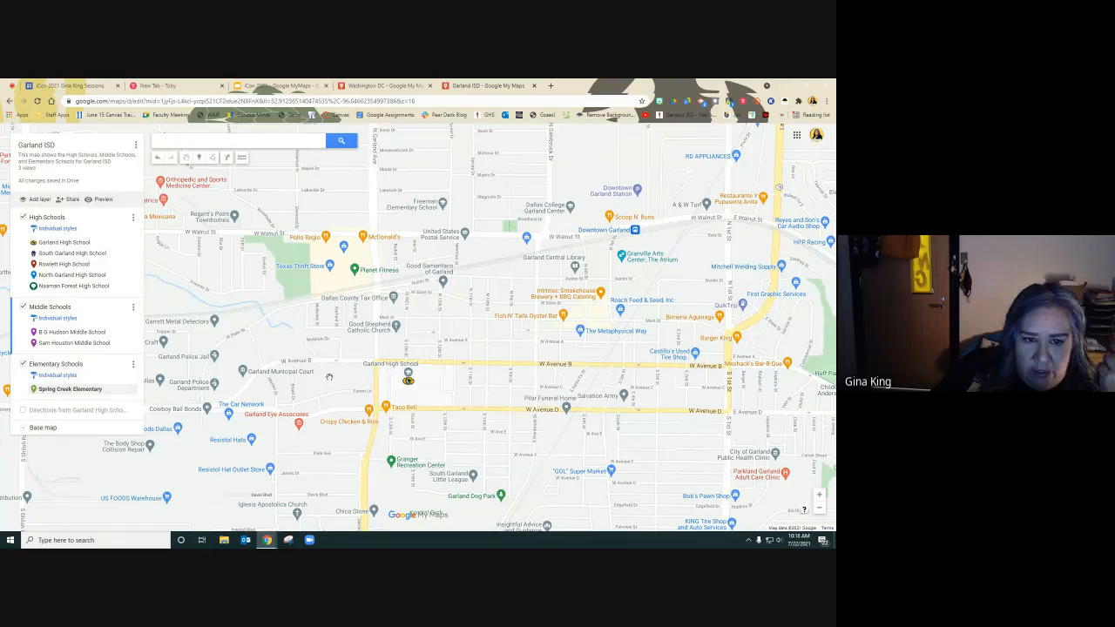
left_click(199, 158)
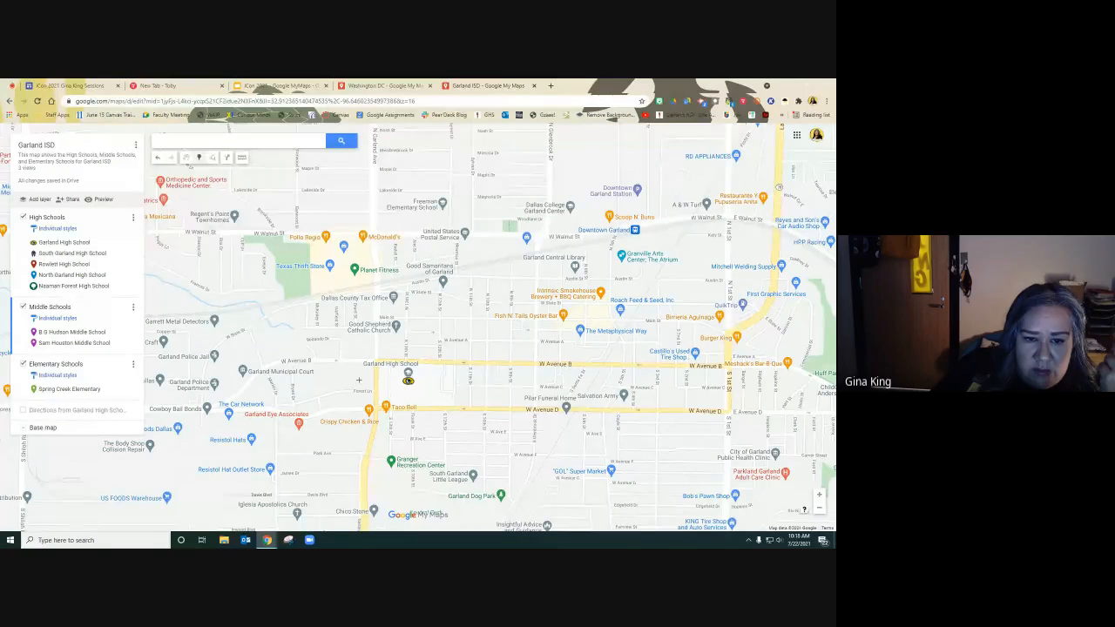
left_click(360, 378)
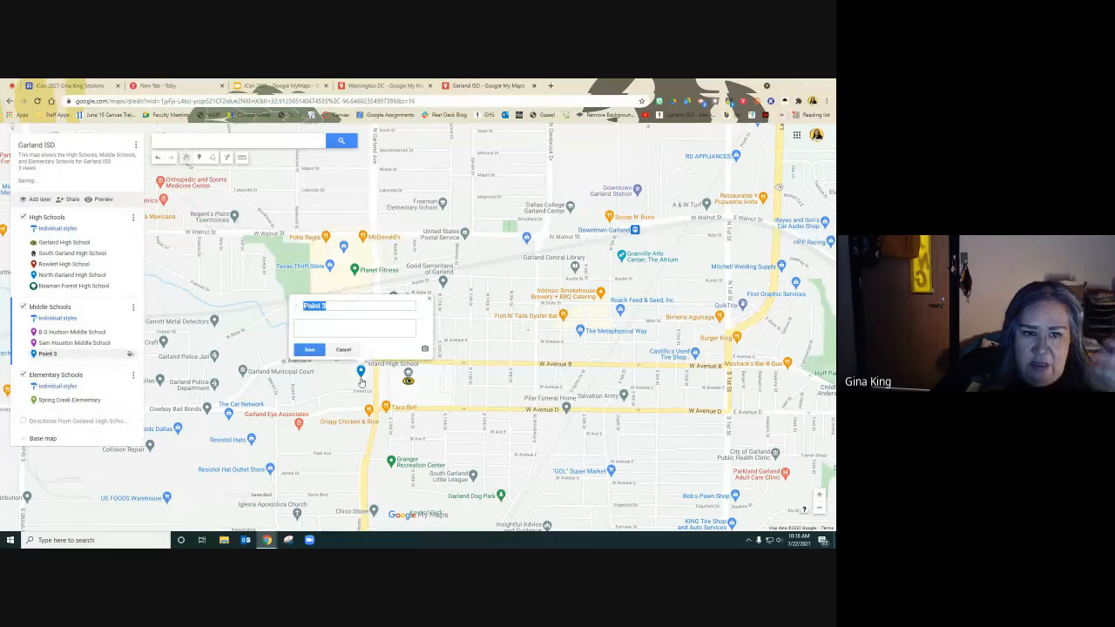
type("J")
type("in the Box")
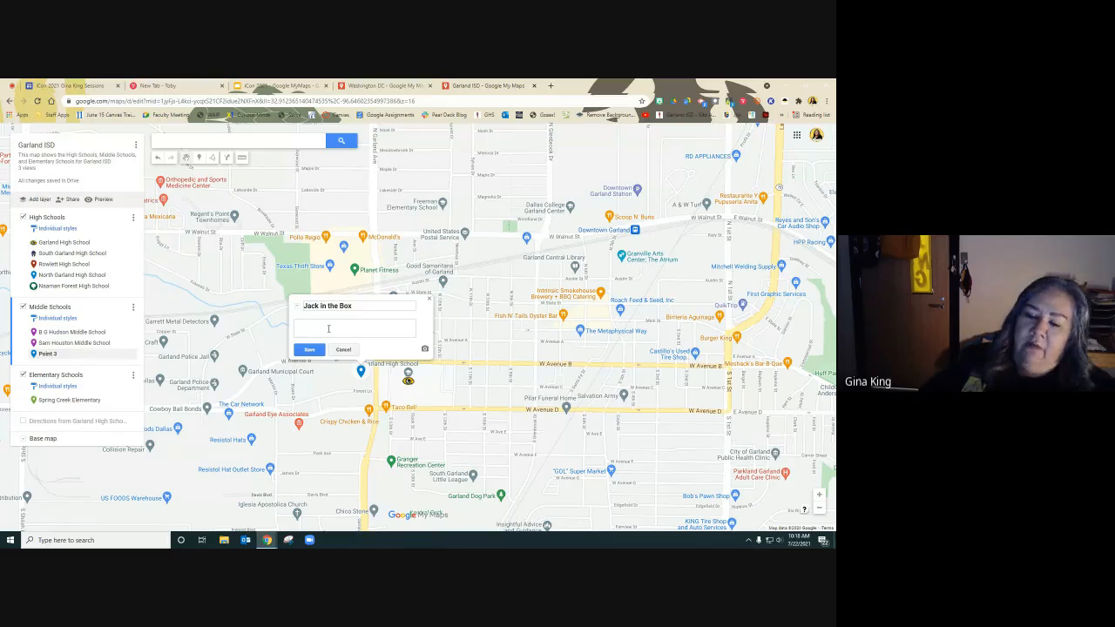
type("Yummy good")
key("BackSpace")
key("BackSpace")
key("BackSpace")
type("good")
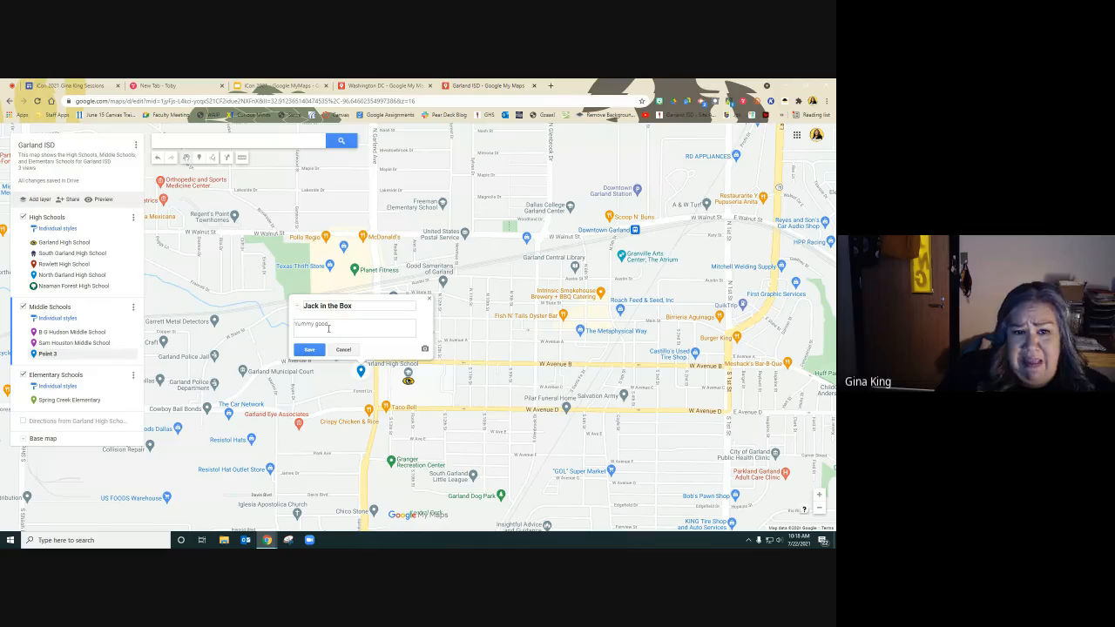
type("od")
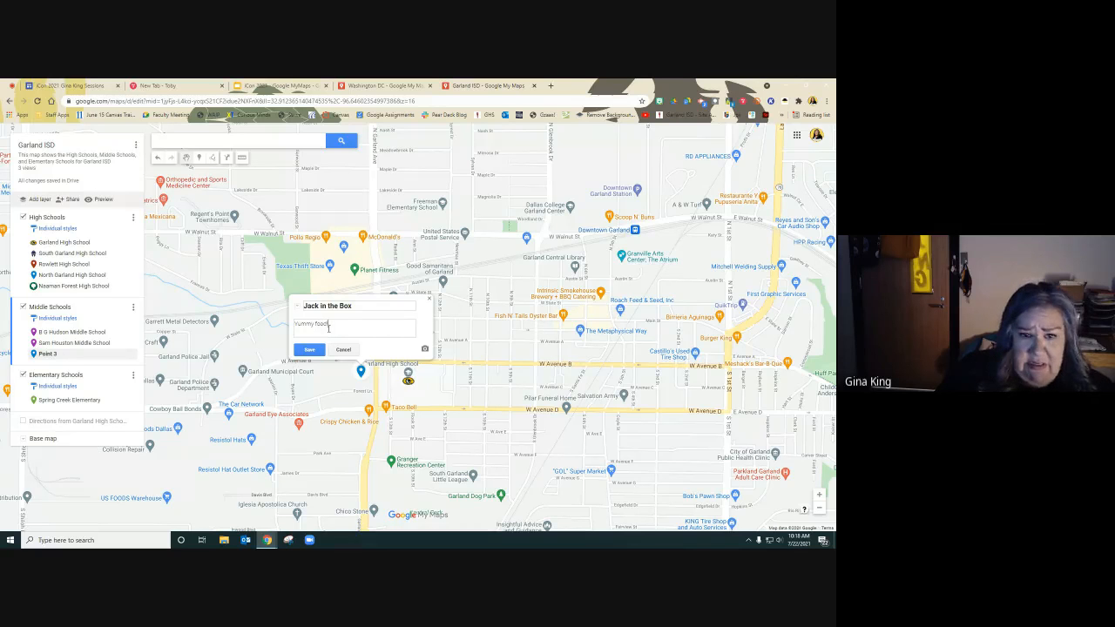
type("!")
left_click(310, 351)
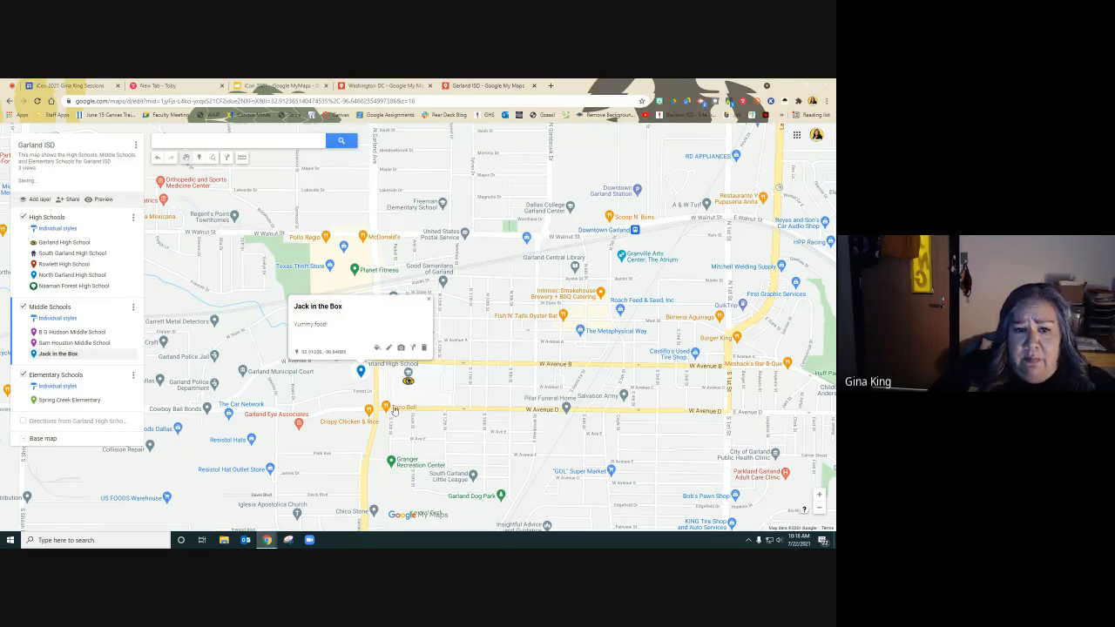
Add a driving route from Garland High School to Naaman Forest High School.
left_click(199, 159)
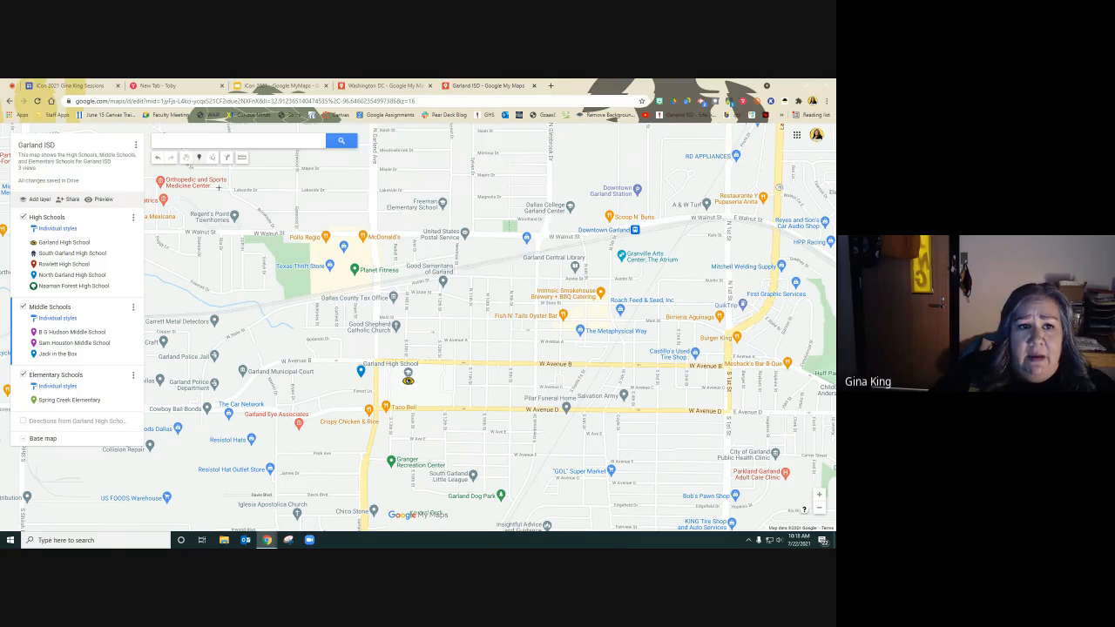
left_click(212, 159)
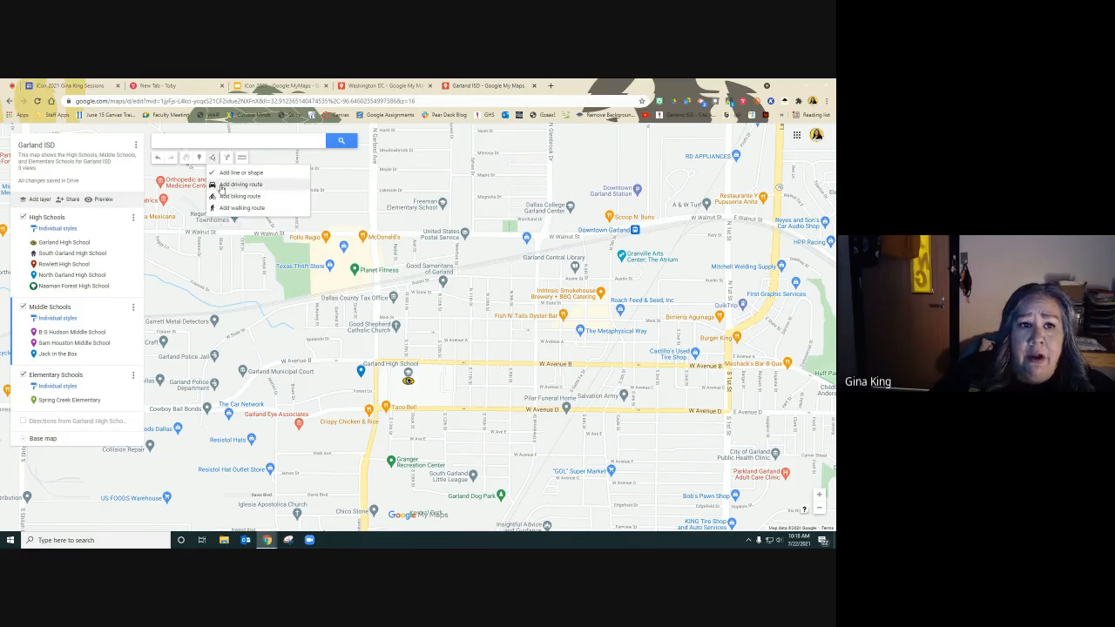
left_click(221, 186)
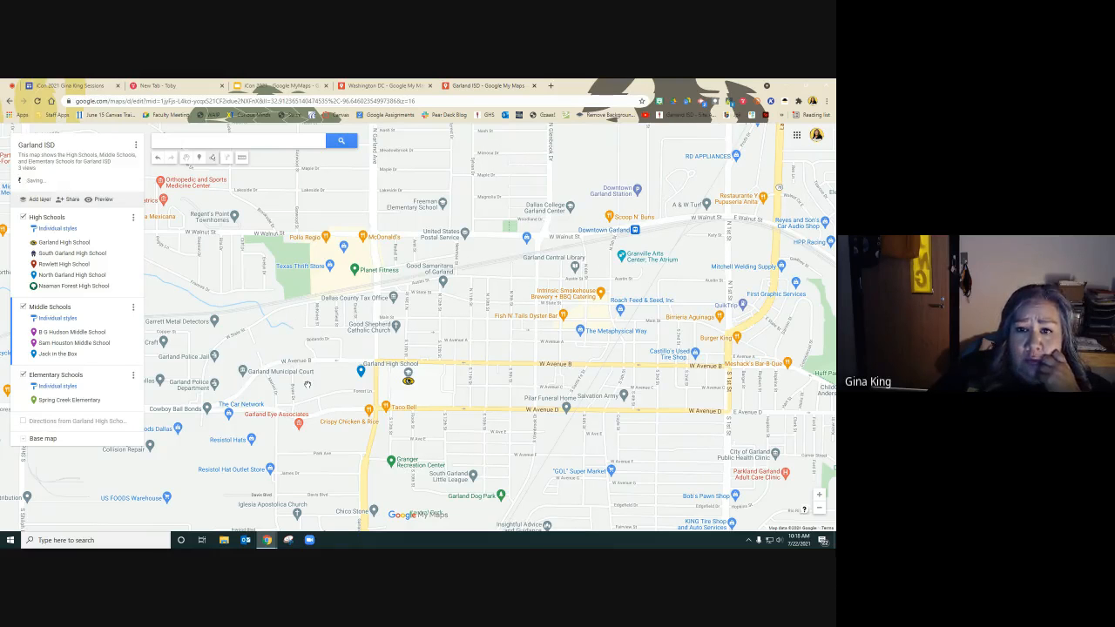
scroll(481, 412, "up", 1)
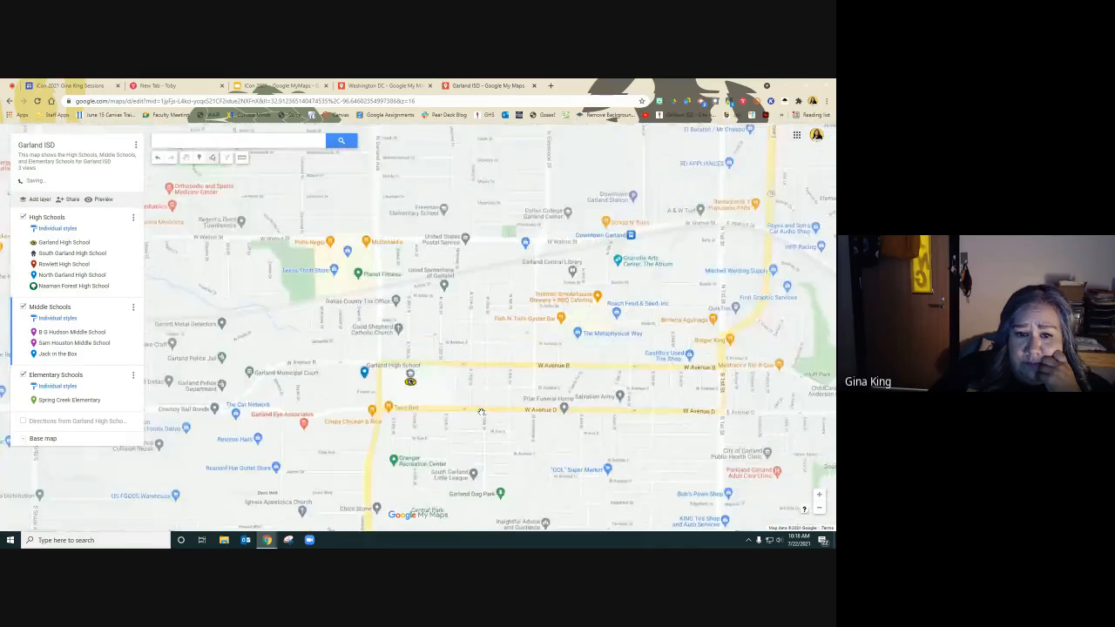
scroll(481, 412, "down", 3)
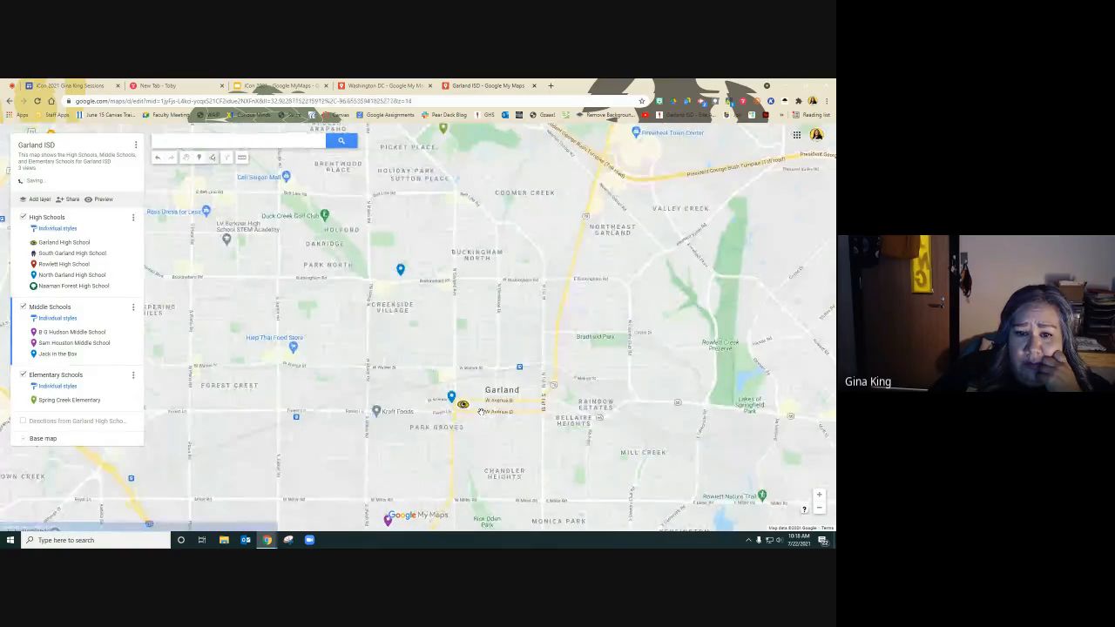
scroll(481, 412, "down", 1)
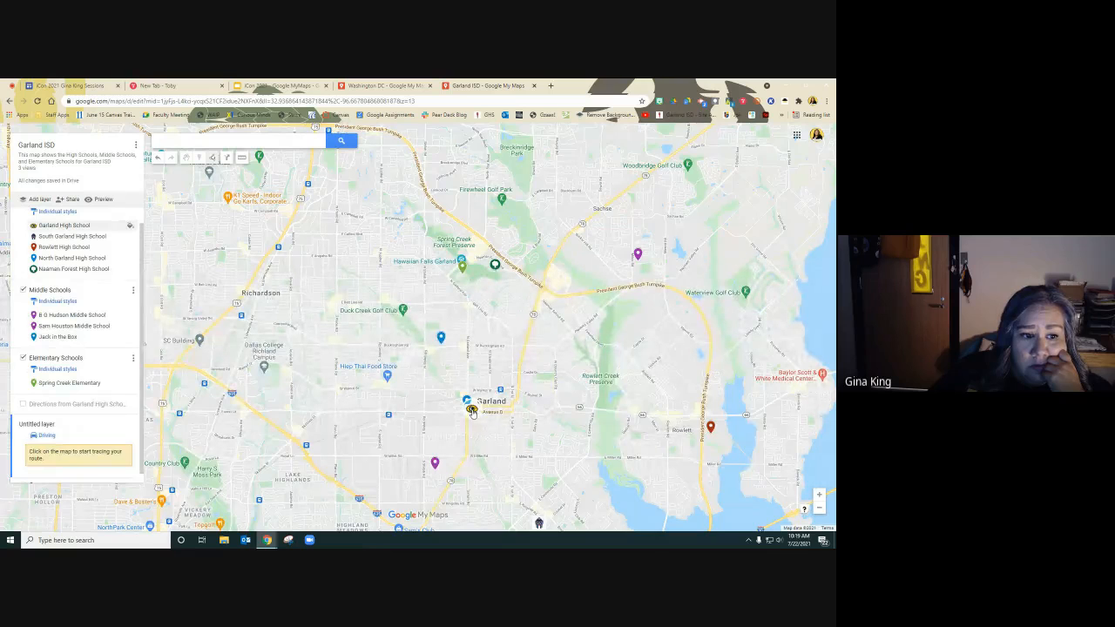
left_click(471, 411)
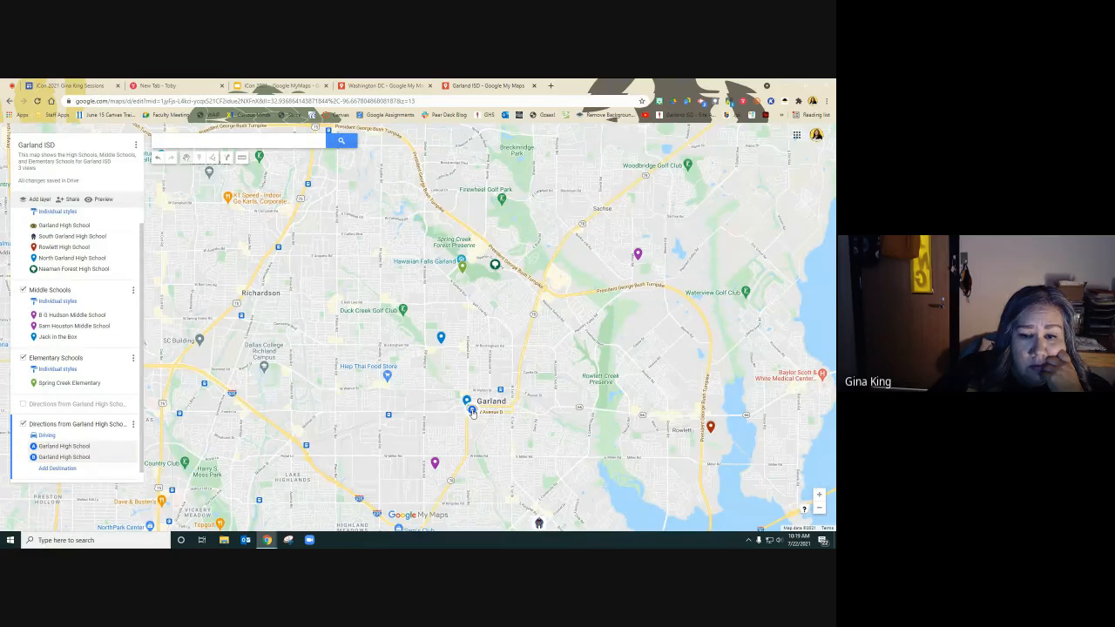
left_click(129, 459)
left_click(495, 267)
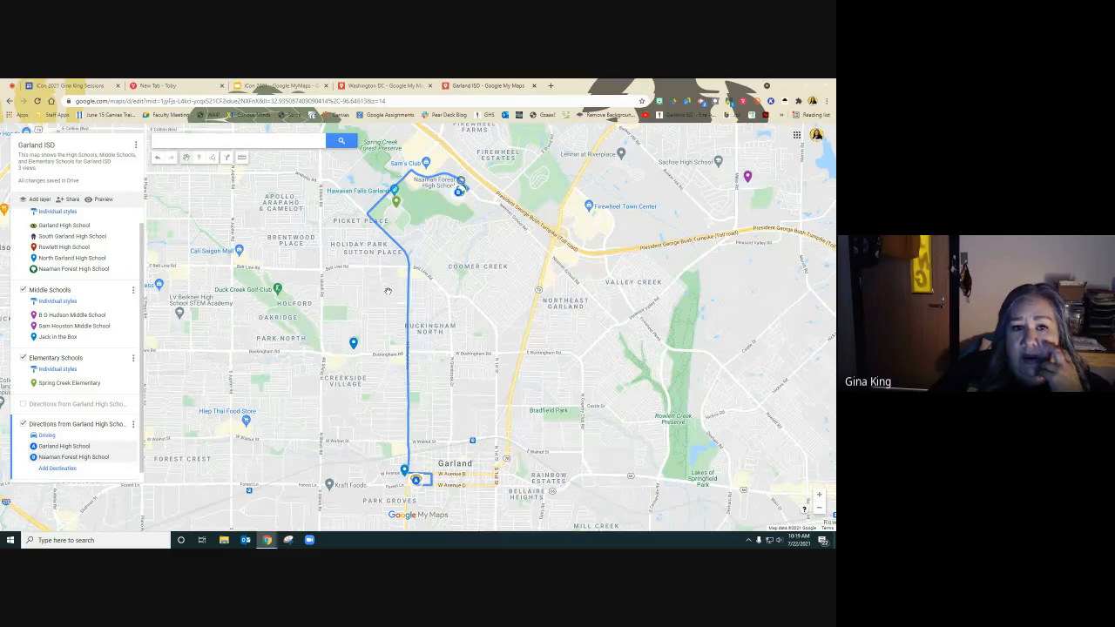
Measure the distance from Garland High School to the Sam Houston Middle School pin.
left_click(212, 157)
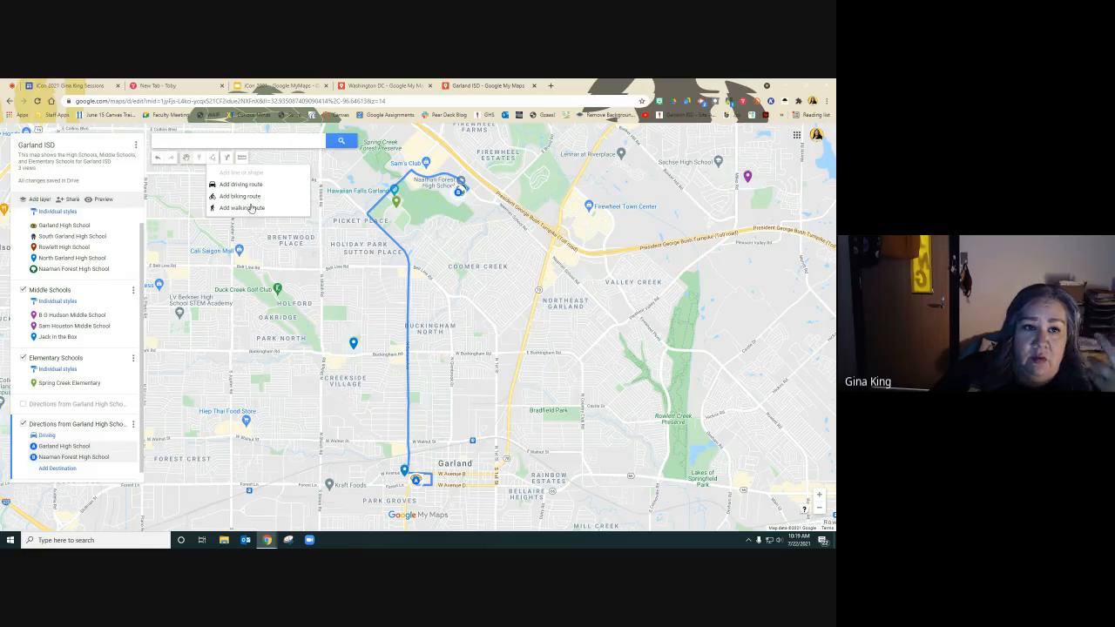
left_click(242, 159)
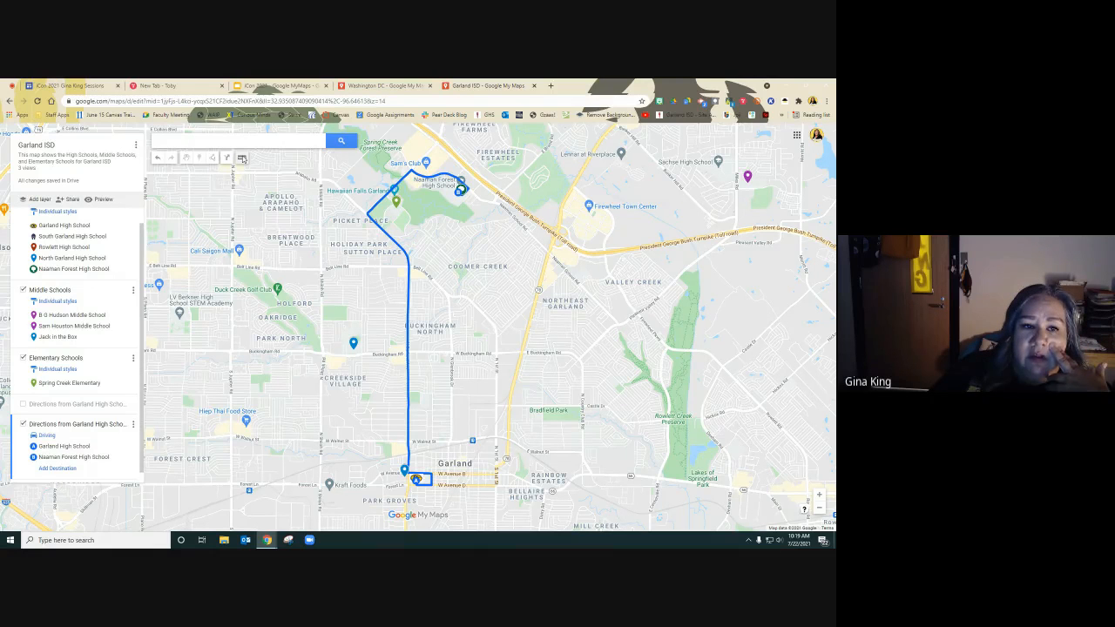
scroll(503, 399, "down", 2)
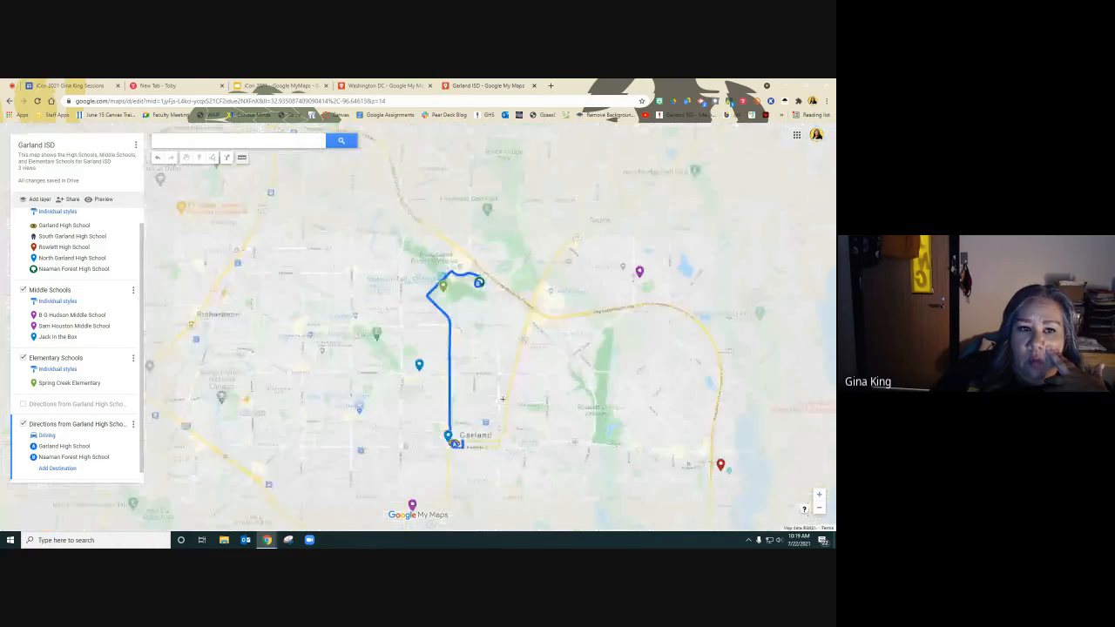
left_click(241, 158)
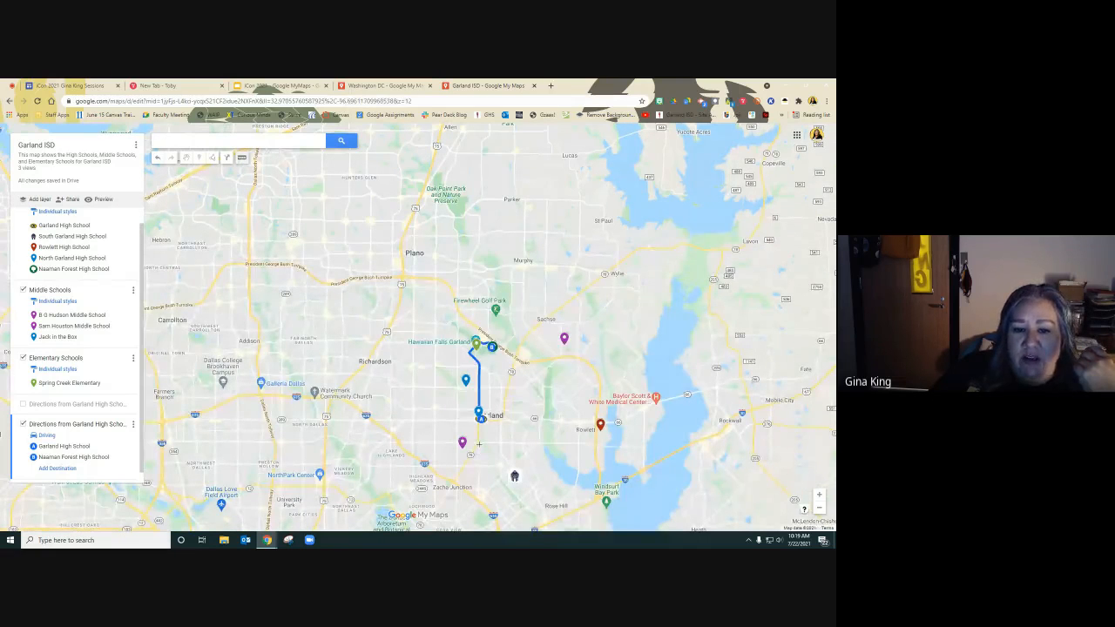
scroll(478, 444, "up", 3)
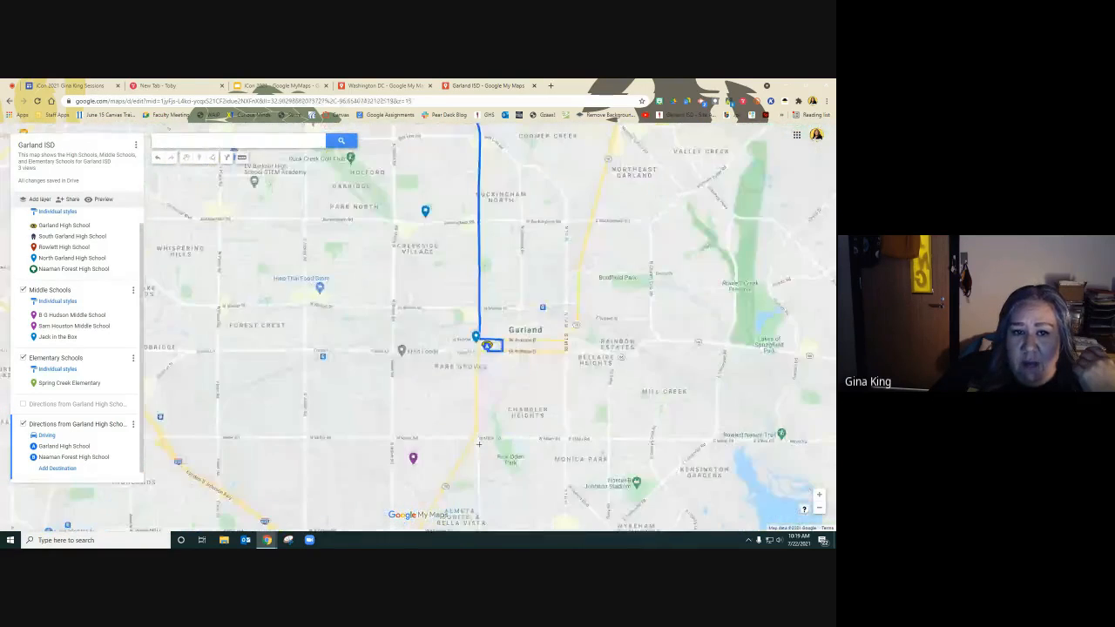
scroll(478, 444, "down", 2)
scroll(478, 445, "up", 2)
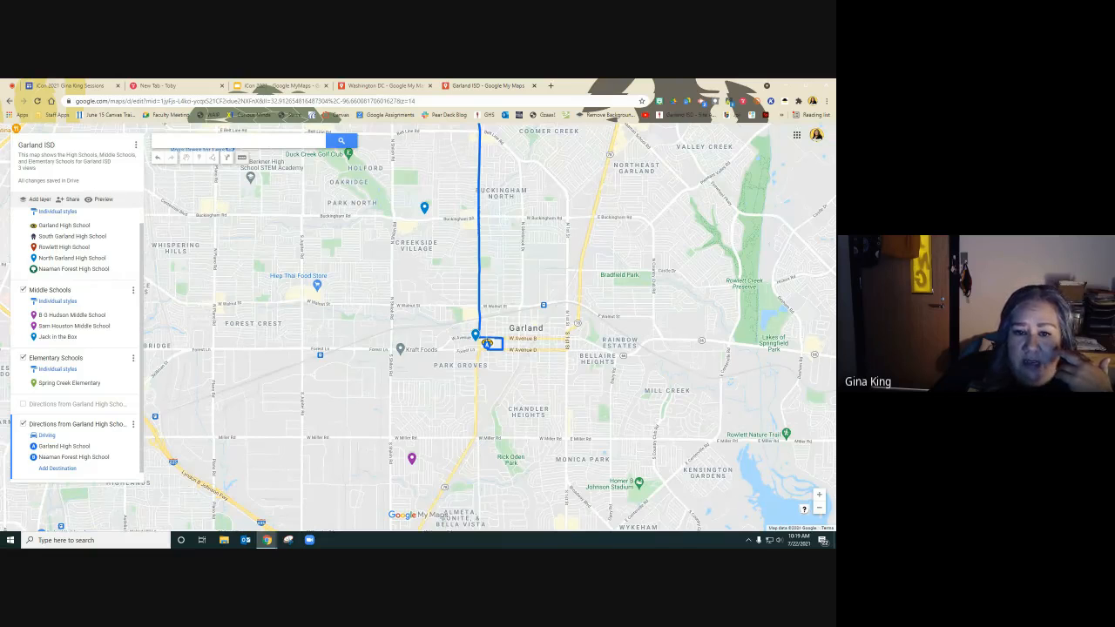
left_click(487, 343)
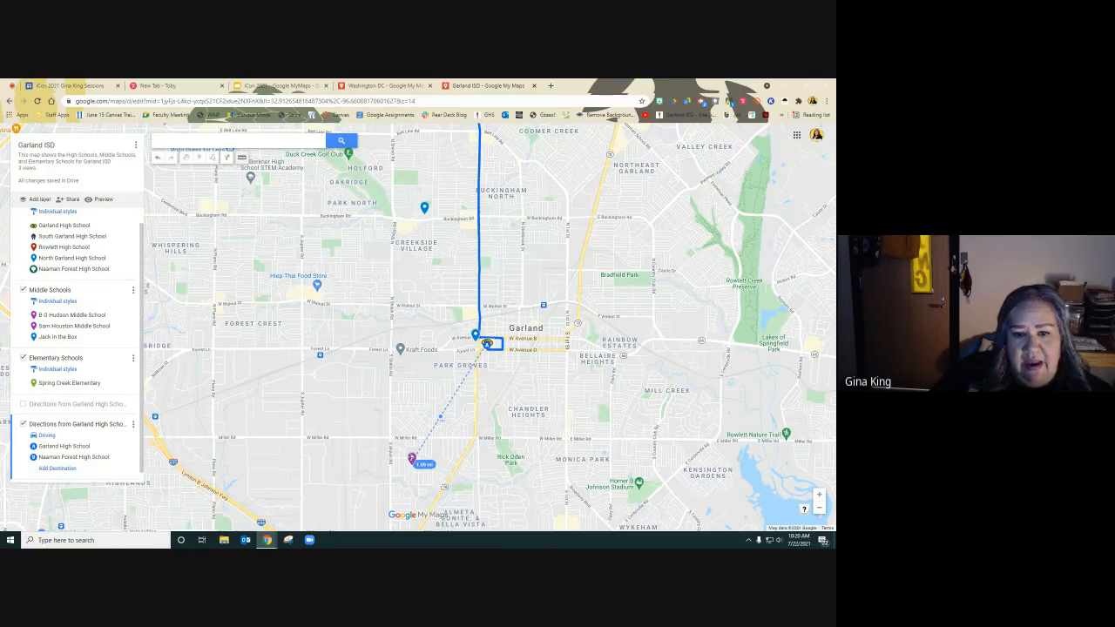
key("Escape")
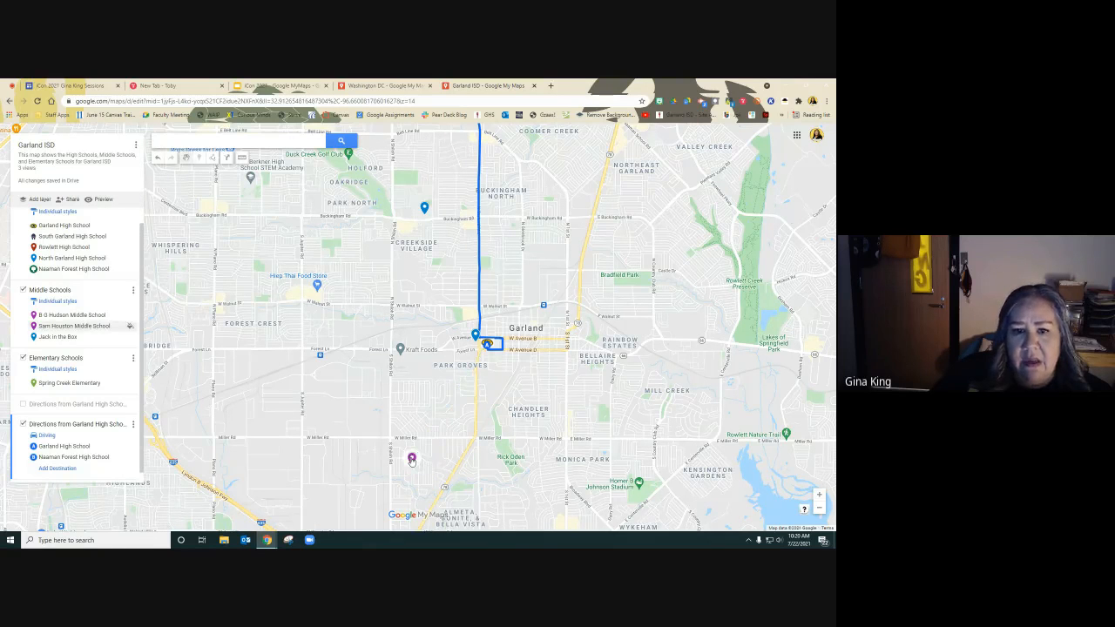
left_click(486, 344)
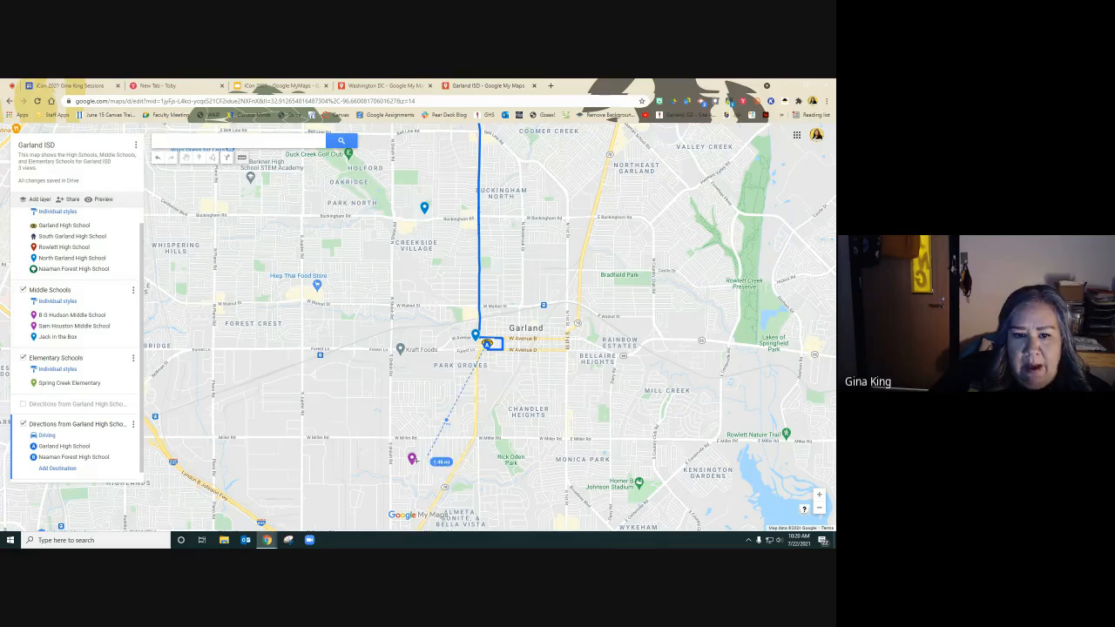
left_click(412, 466)
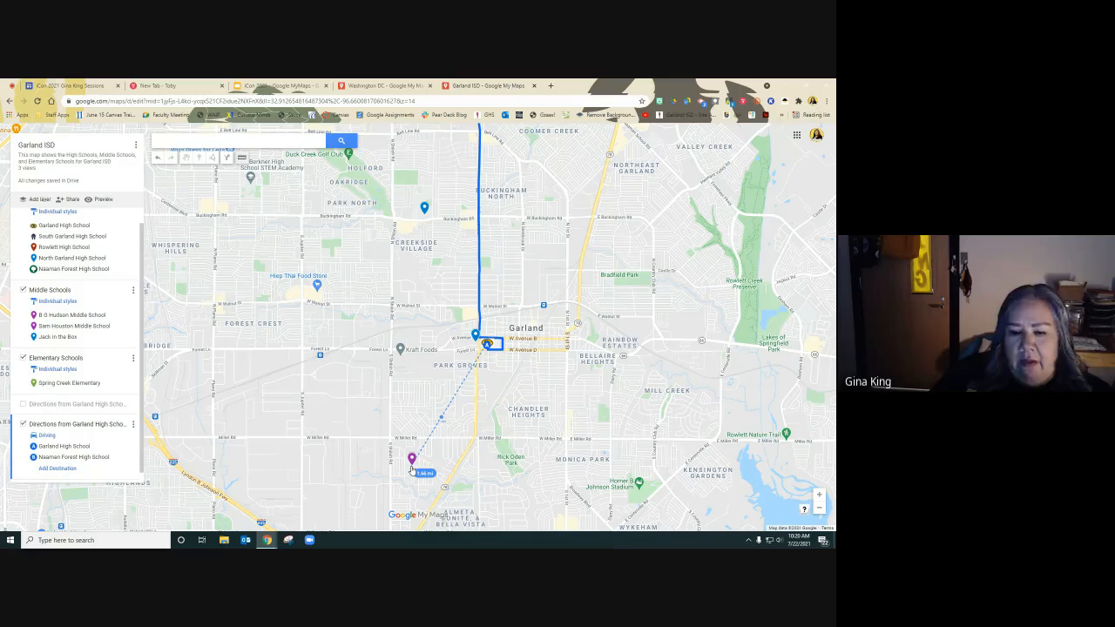
left_click(413, 467)
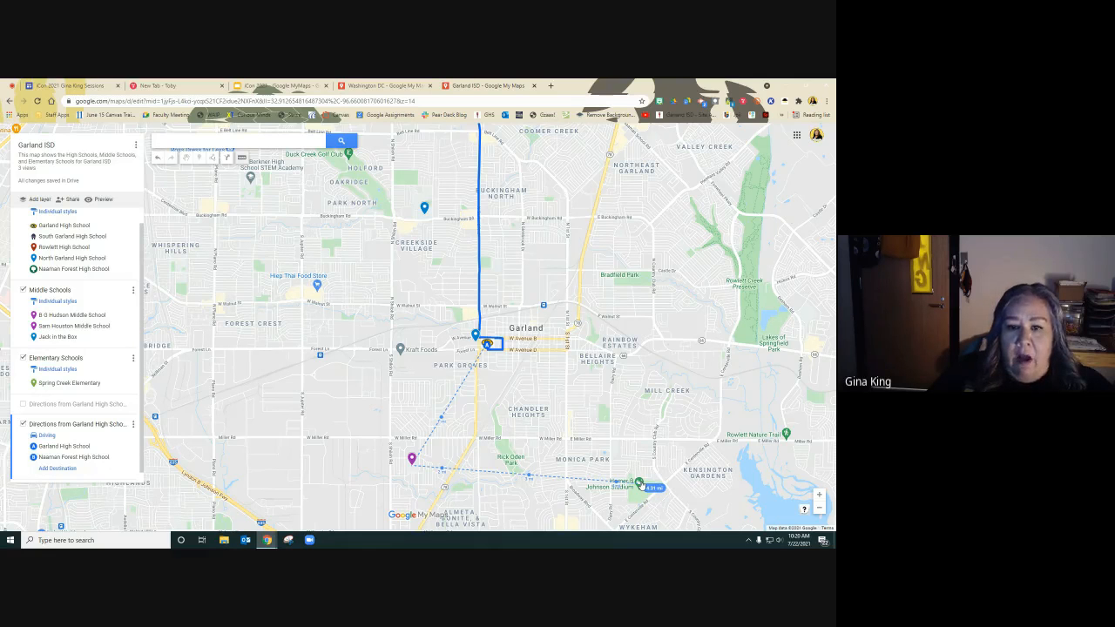
key("Escape")
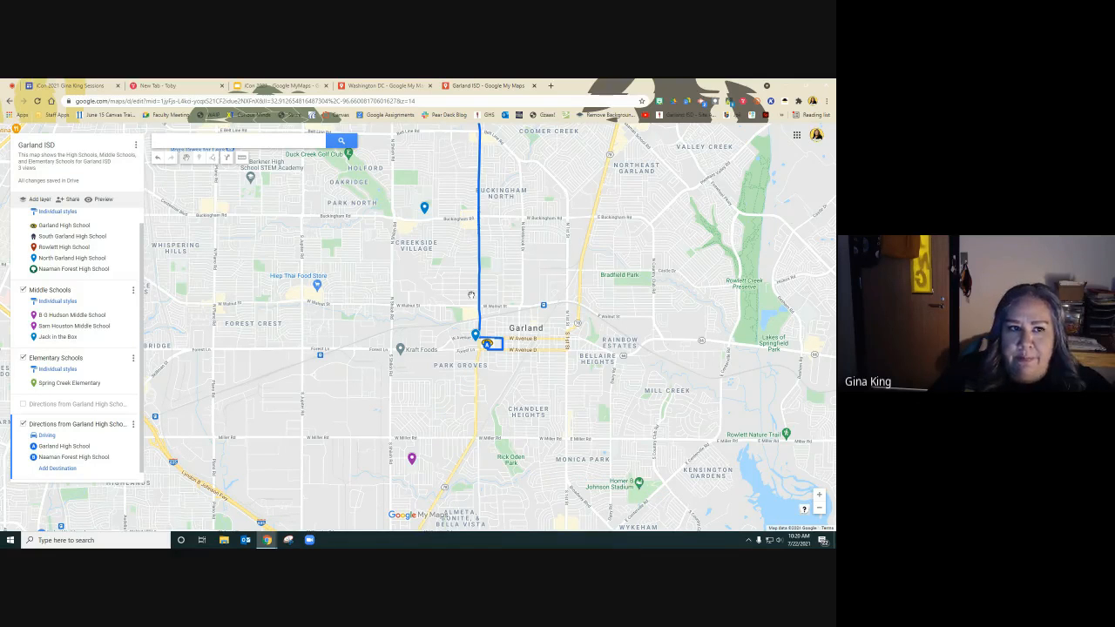
Switch to the presentation tab showing the MyMaps Menus slide.
left_click(255, 85)
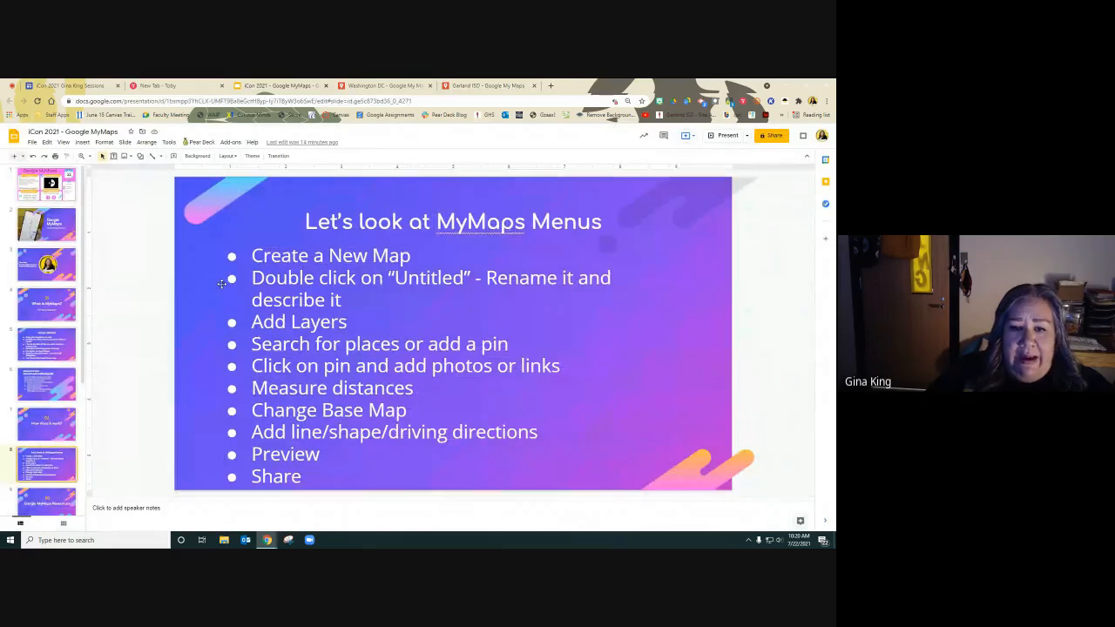
Return to the Garland ISD map, enable link sharing in its sharing settings, and copy the share link.
left_click(498, 87)
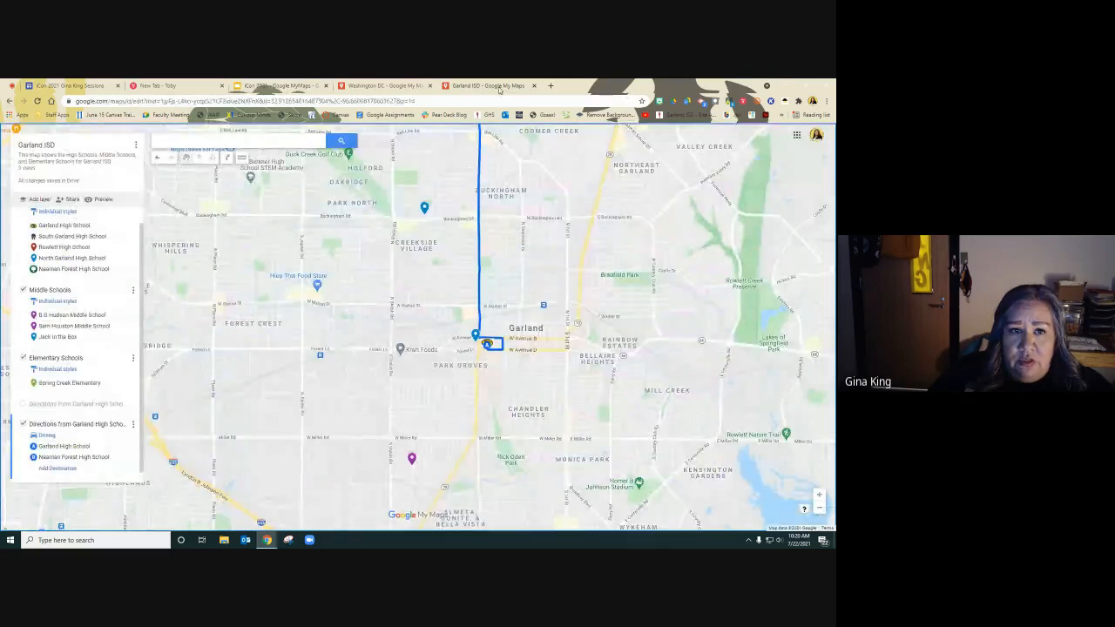
left_click(67, 199)
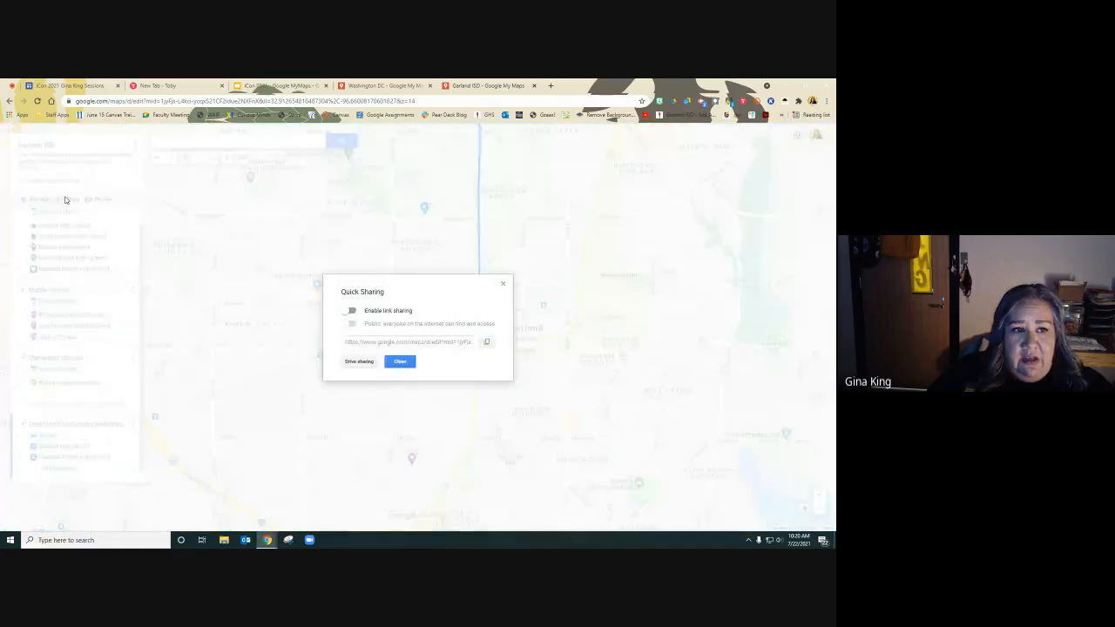
left_click(353, 311)
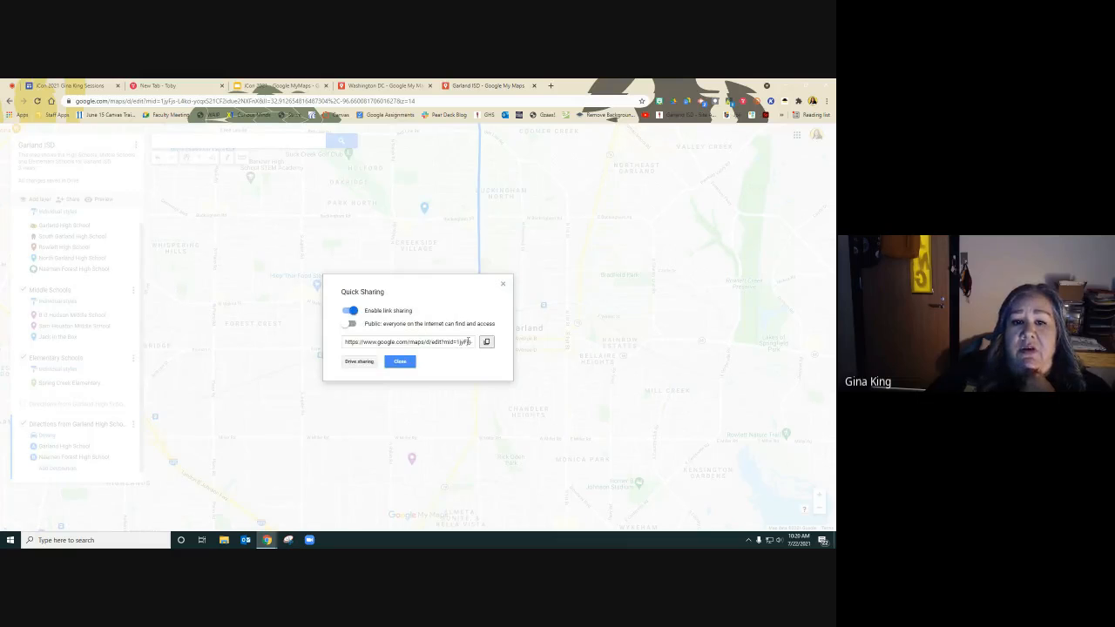
left_click(485, 342)
left_click(400, 361)
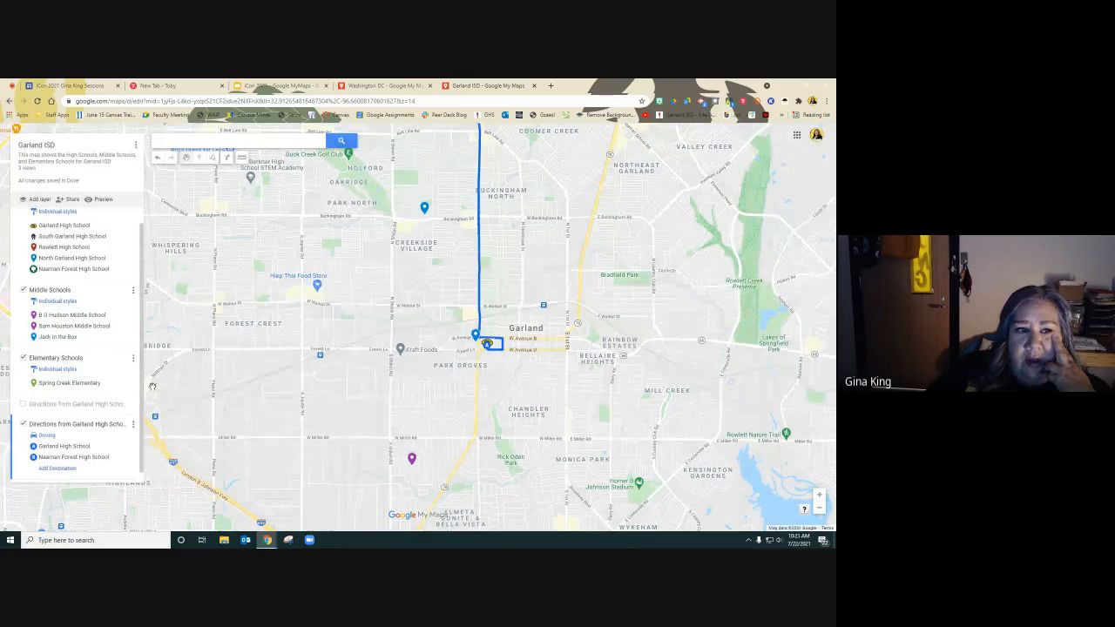
Reopen the Quick Sharing dialog for the map and close it again.
left_click(67, 201)
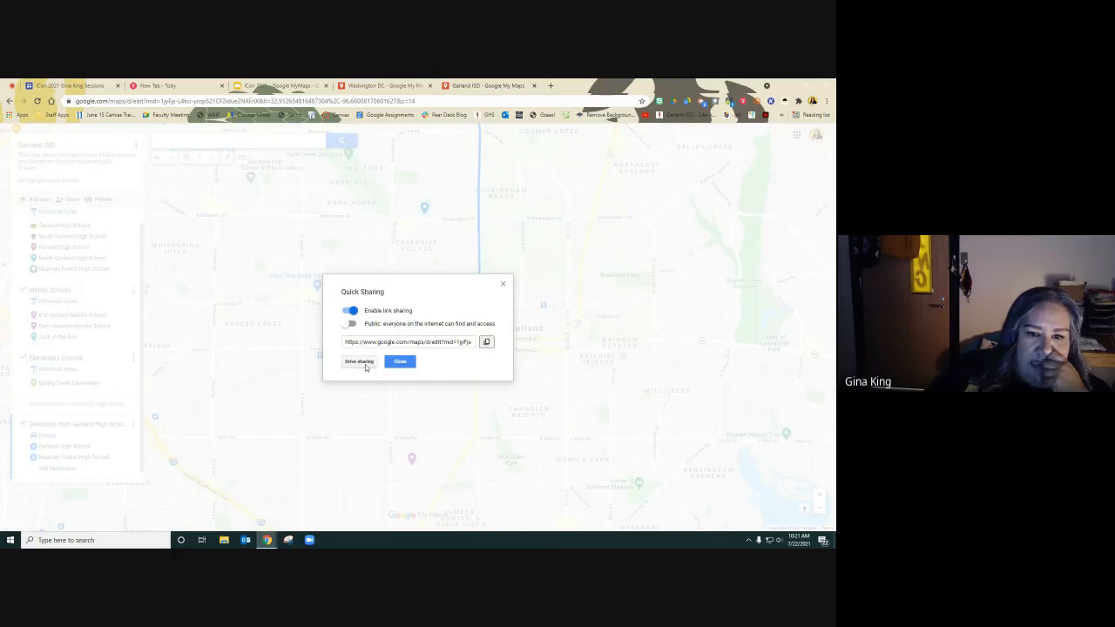
left_click(400, 361)
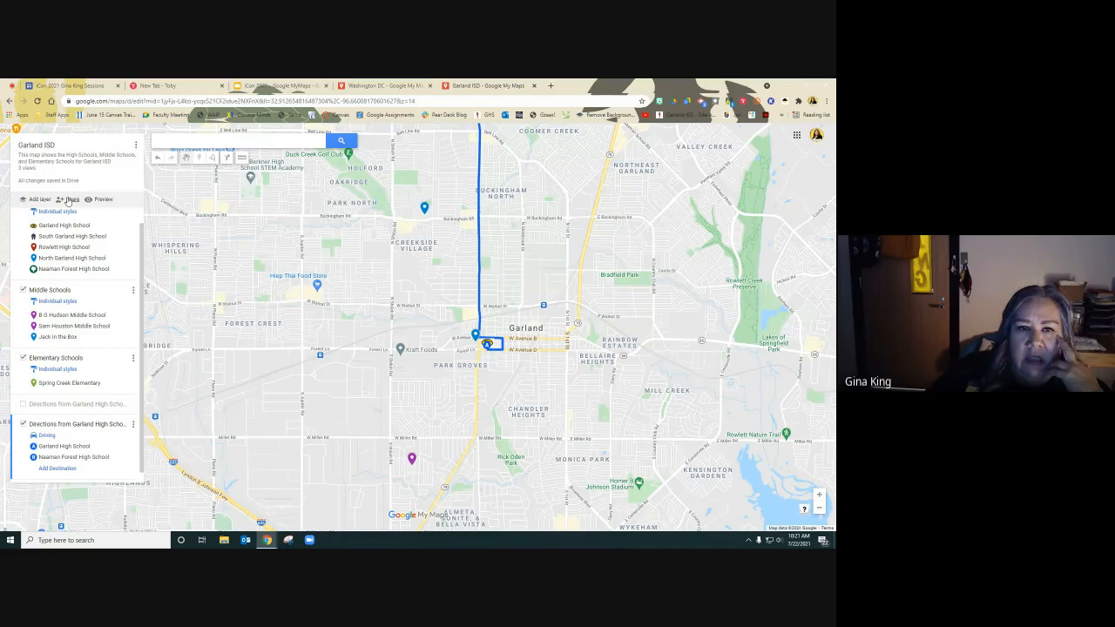
Switch to the Washington DC map and zoom out to view its places and restaurant pins.
left_click(384, 86)
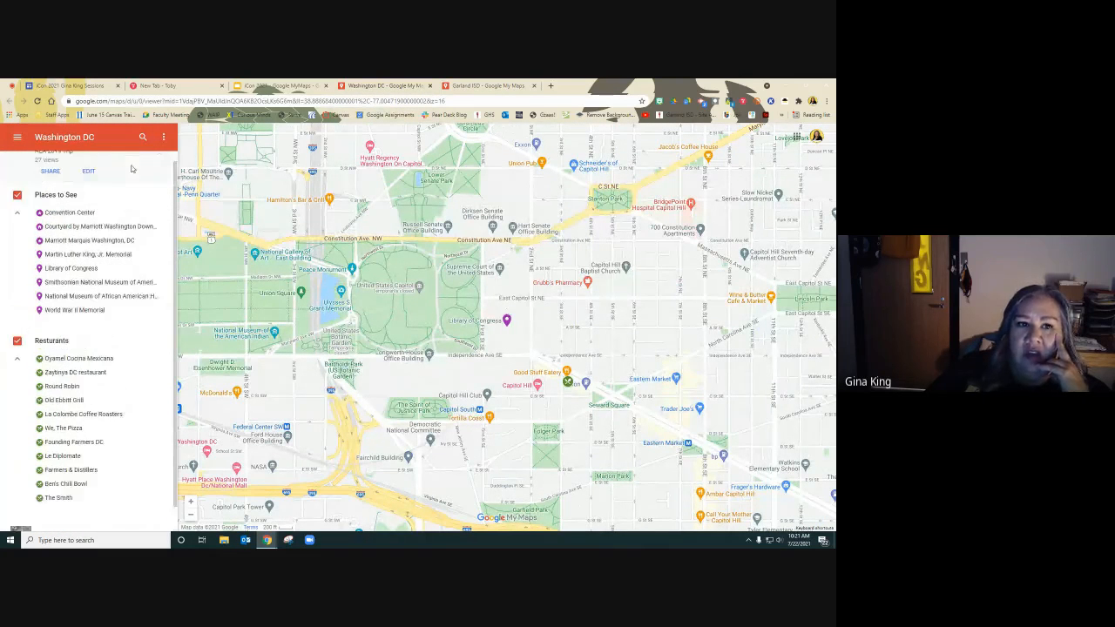
scroll(482, 328, "up", 1)
scroll(482, 329, "down", 3)
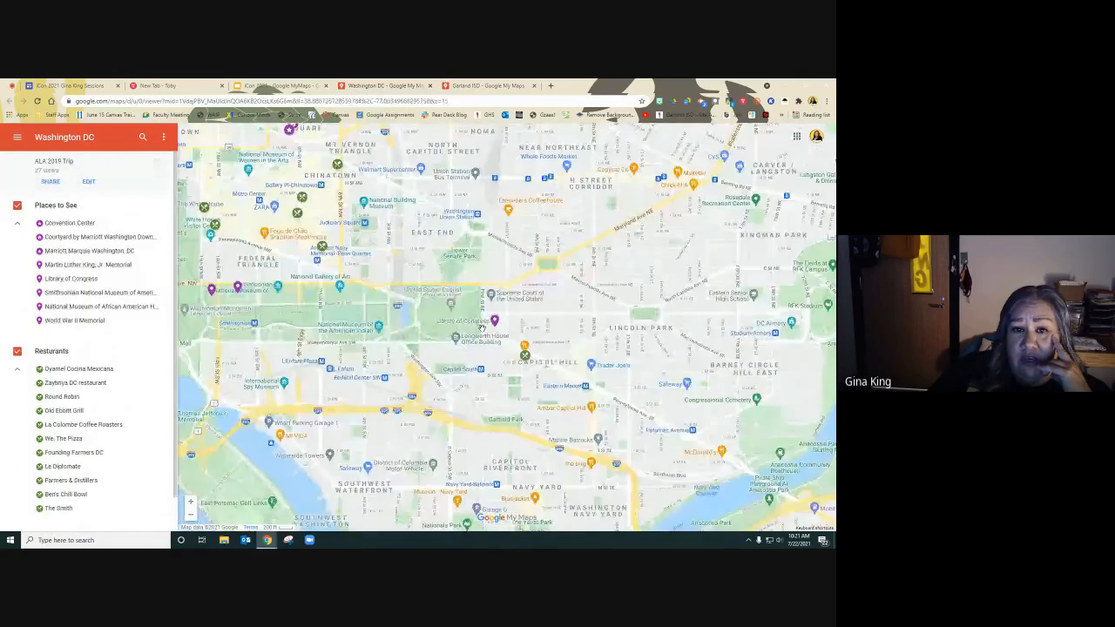
scroll(483, 332, "down", 2)
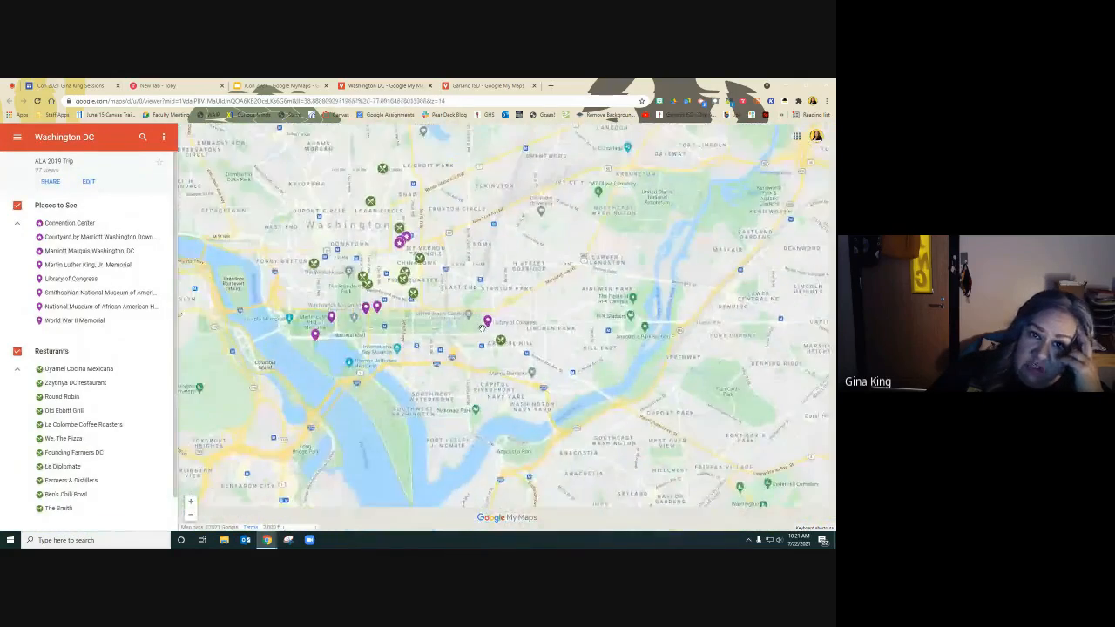
scroll(483, 331, "up", 3)
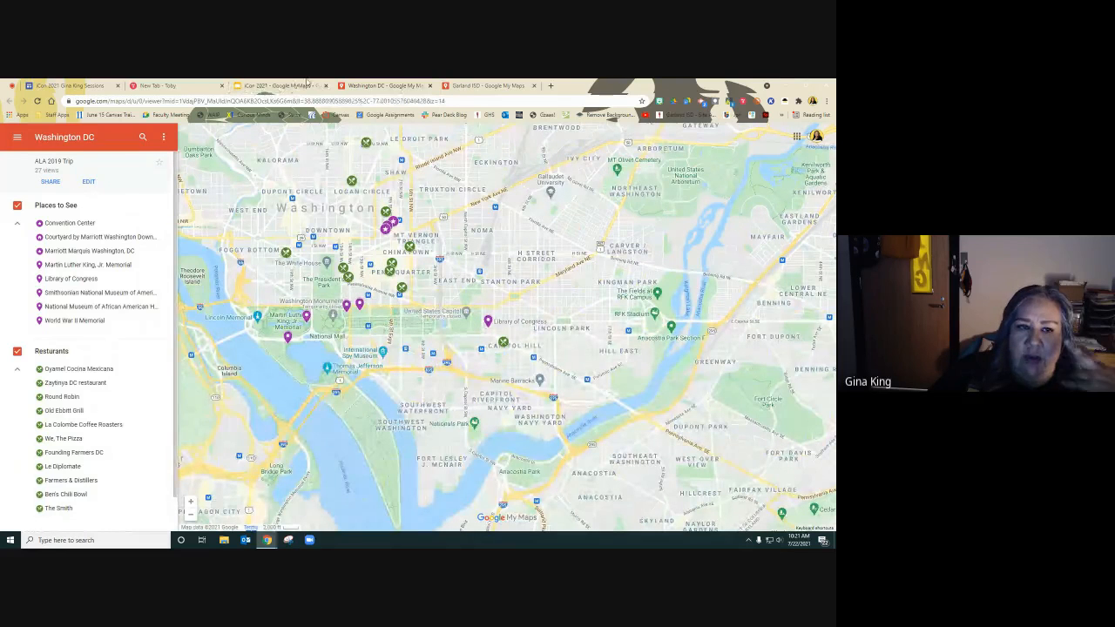
Return to the slideshow, start presenting, and advance to the Google MyMaps Resources slide.
left_click(276, 86)
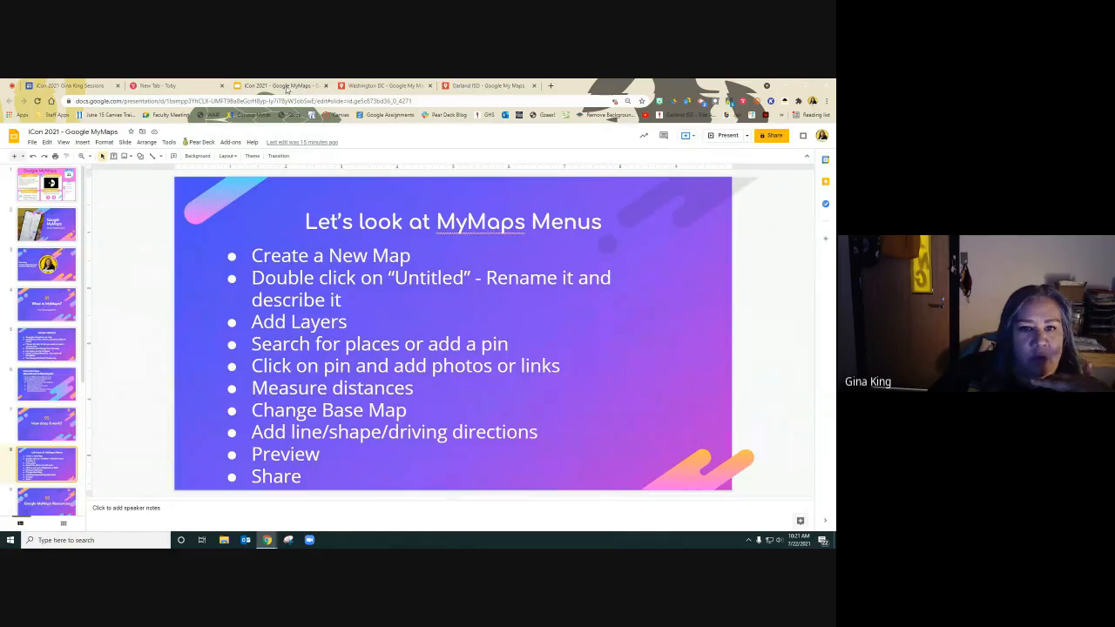
left_click(727, 136)
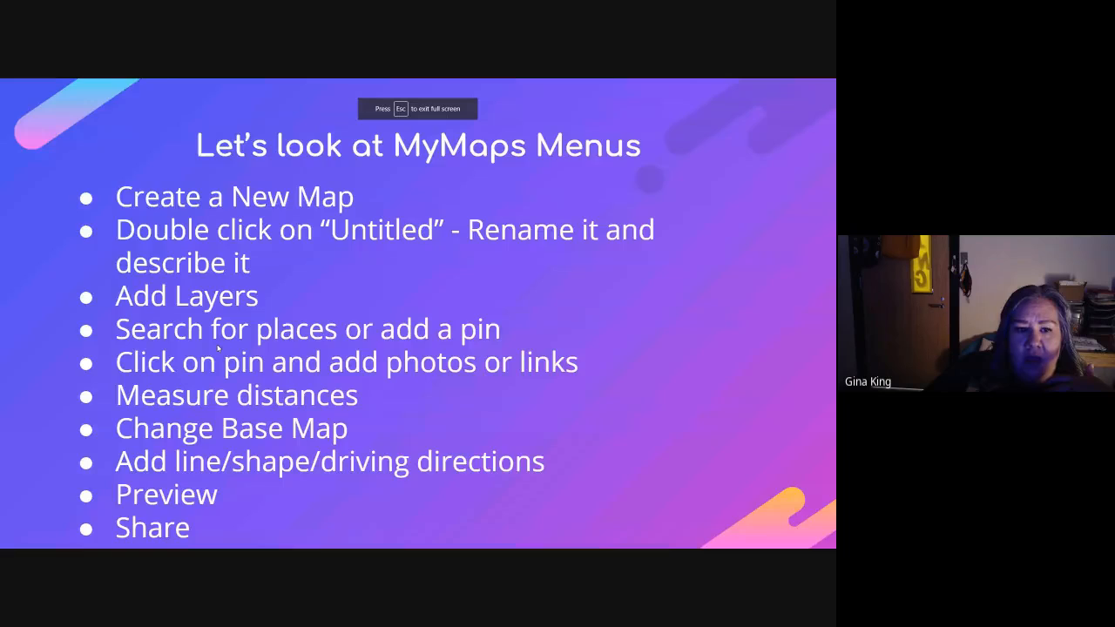
left_click(218, 349)
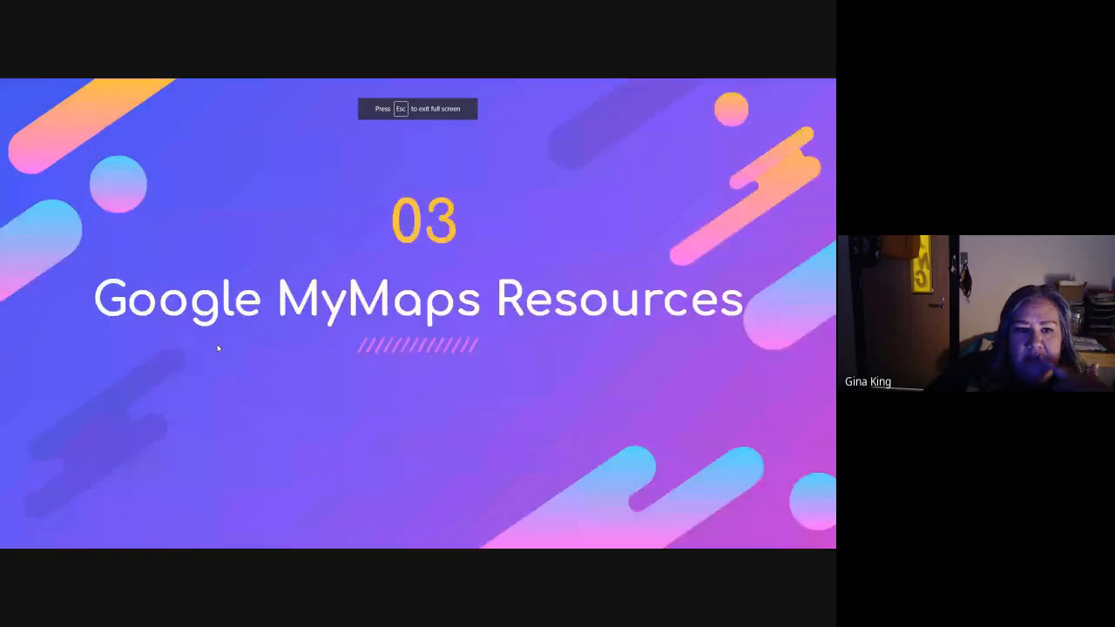
left_click(218, 348)
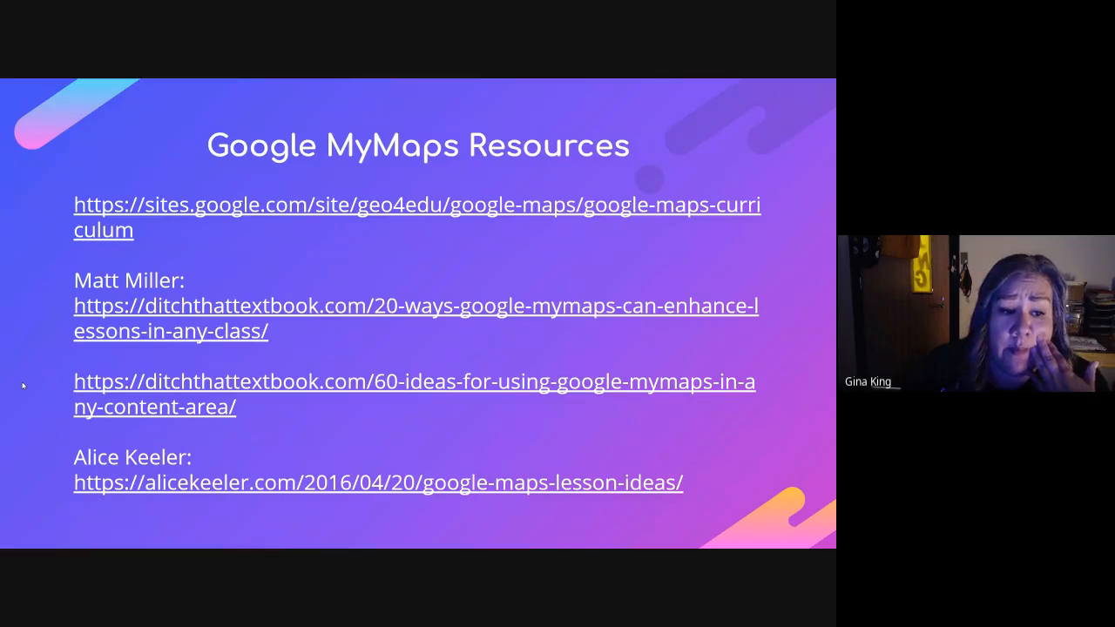
Open the geo4edu Google Maps curriculum link and browse its Google Maps for Educators page.
left_click(187, 211)
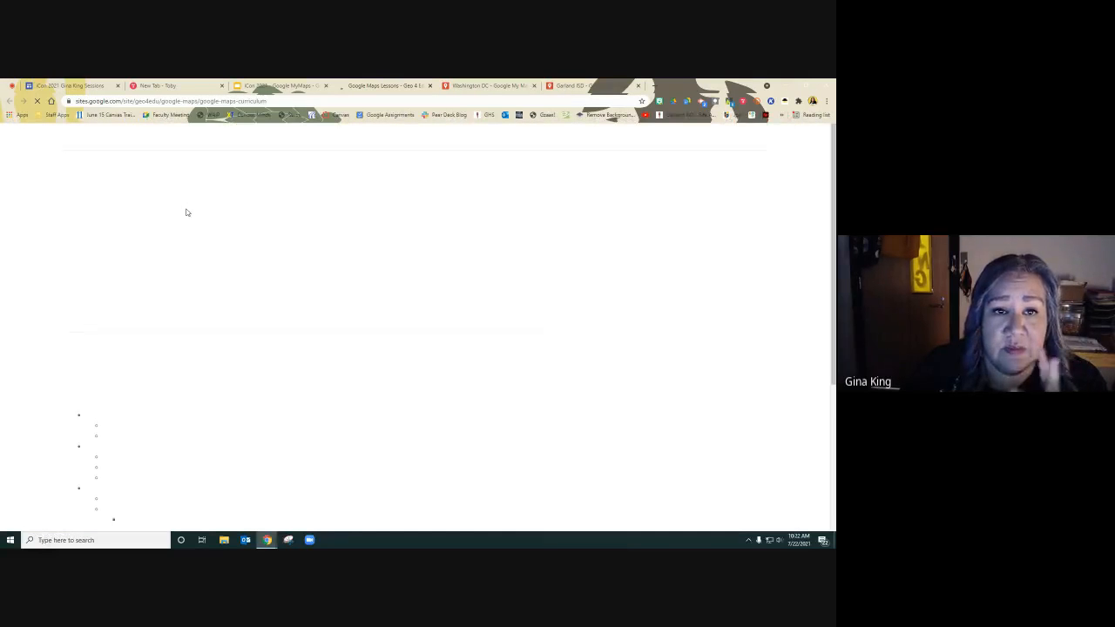
scroll(299, 429, "down", 5)
scroll(299, 428, "up", 5)
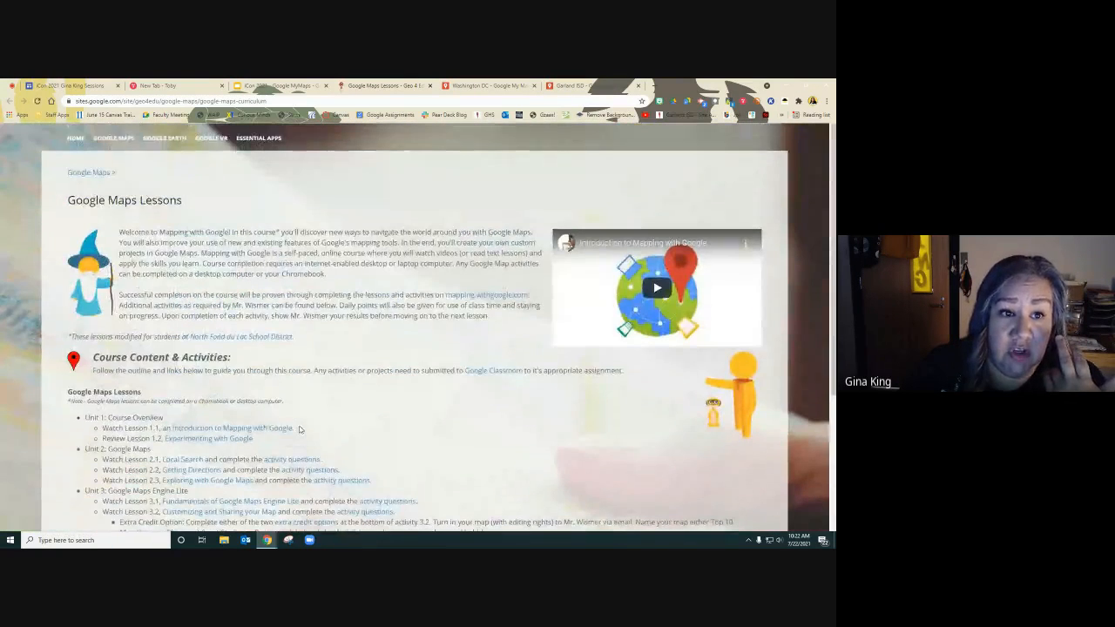
mouse_move(122, 141)
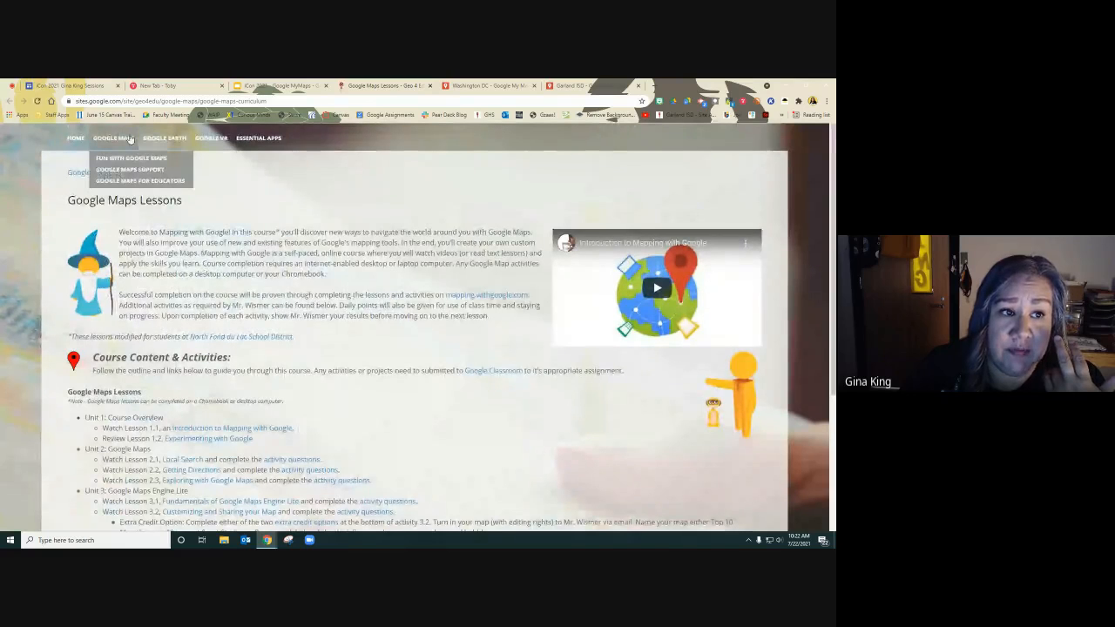
left_click(126, 180)
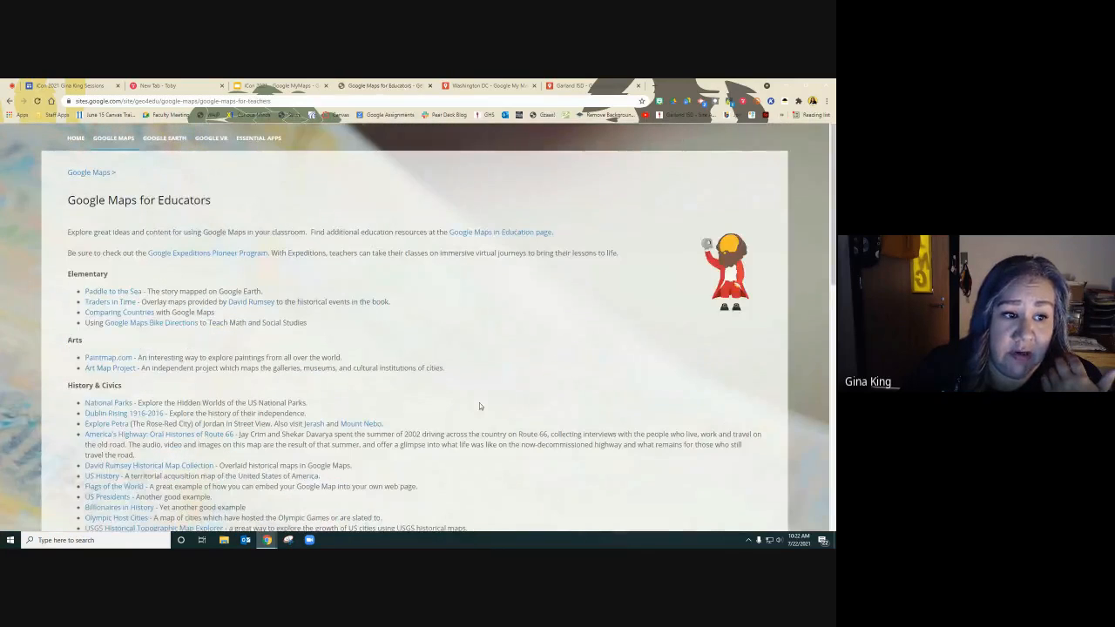
scroll(479, 405, "down", 2)
scroll(479, 405, "down", 1)
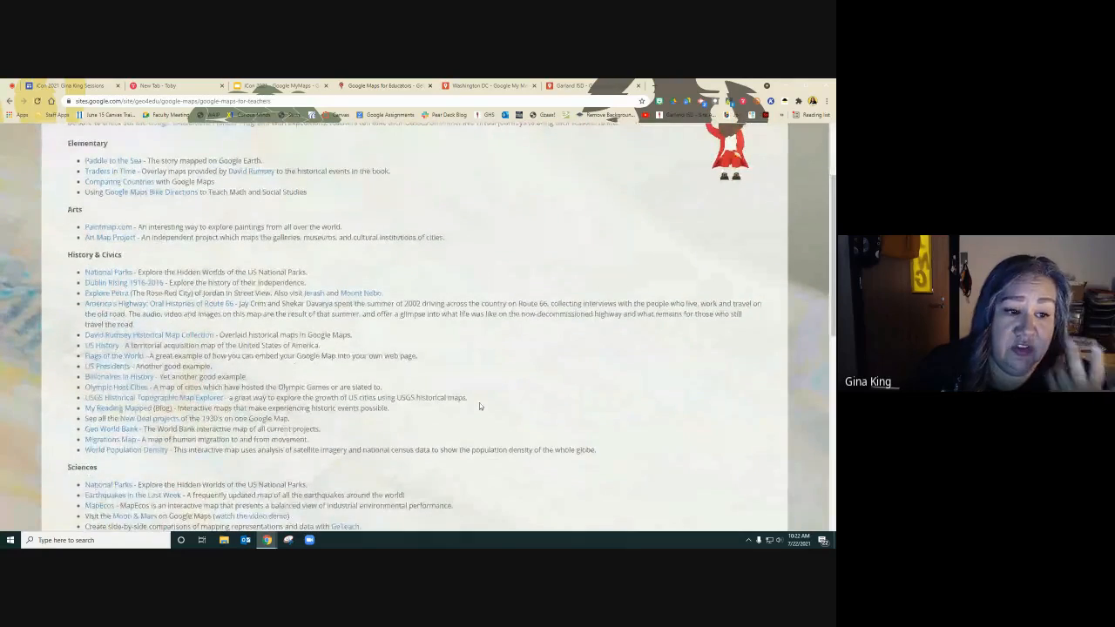
scroll(479, 406, "down", 2)
scroll(479, 406, "down", 4)
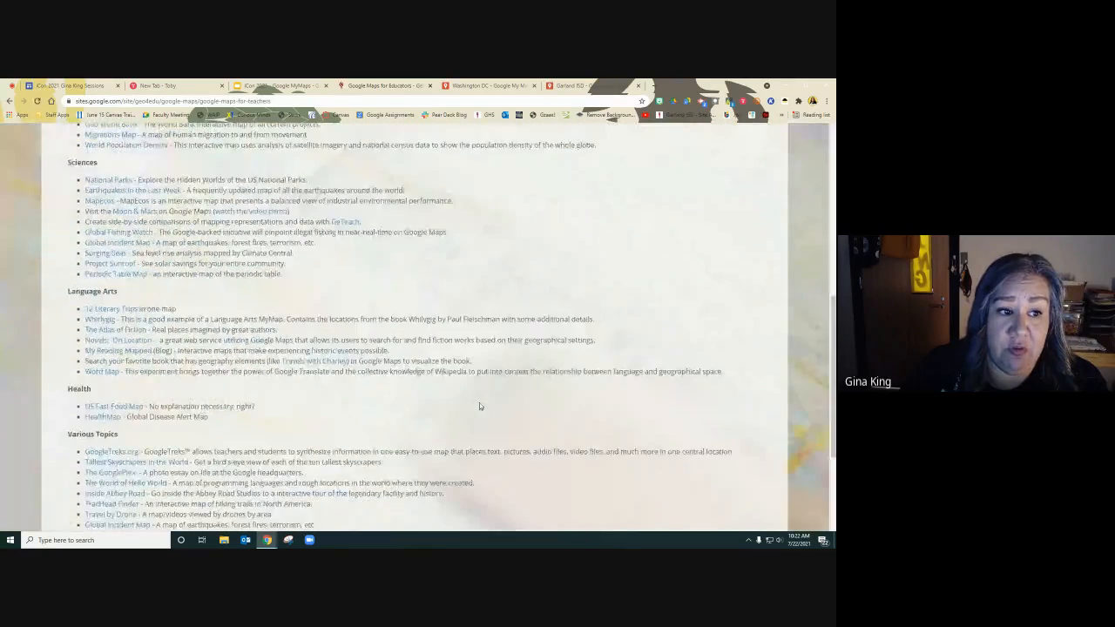
scroll(479, 405, "up", 10)
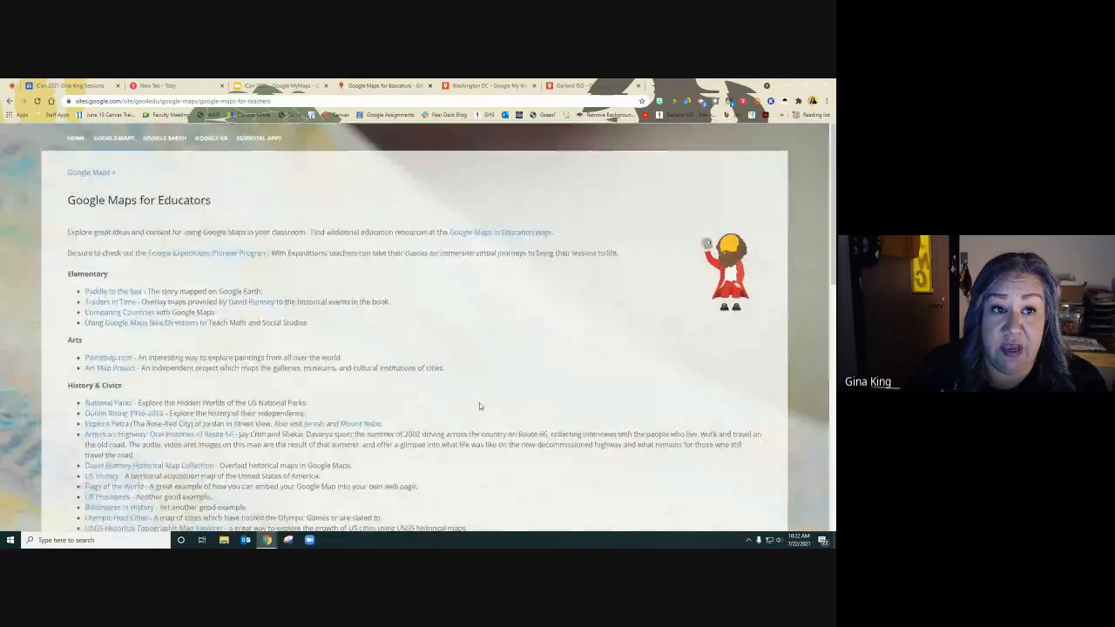
Open the Matt Miller link on 20 ways Google MyMaps can enhance lessons and read through the article.
left_click(265, 87)
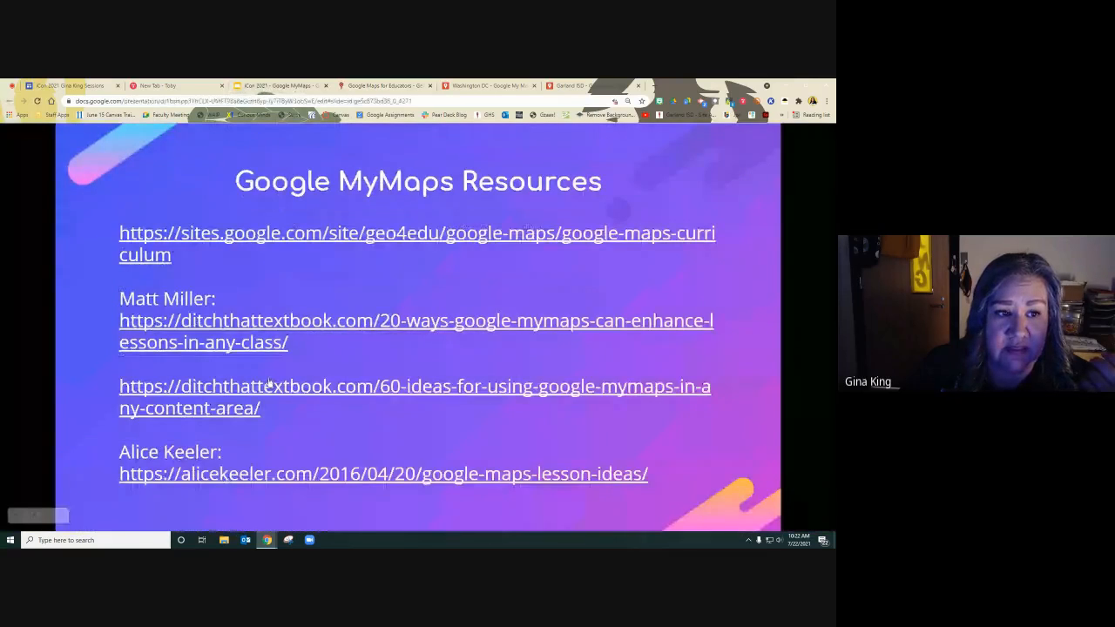
left_click(199, 323)
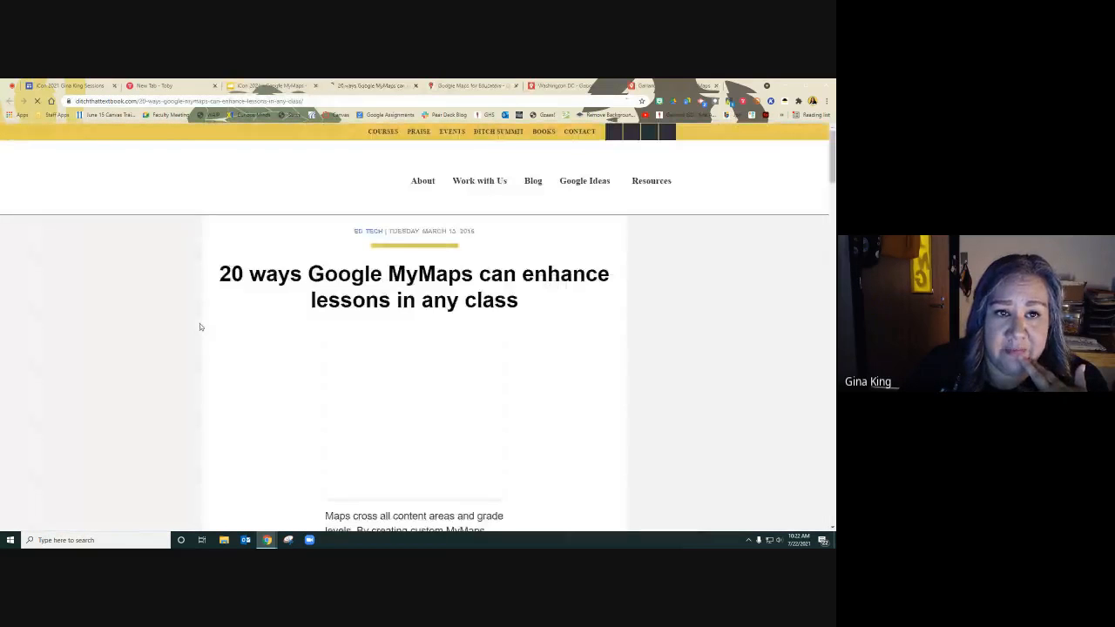
scroll(687, 400, "down", 5)
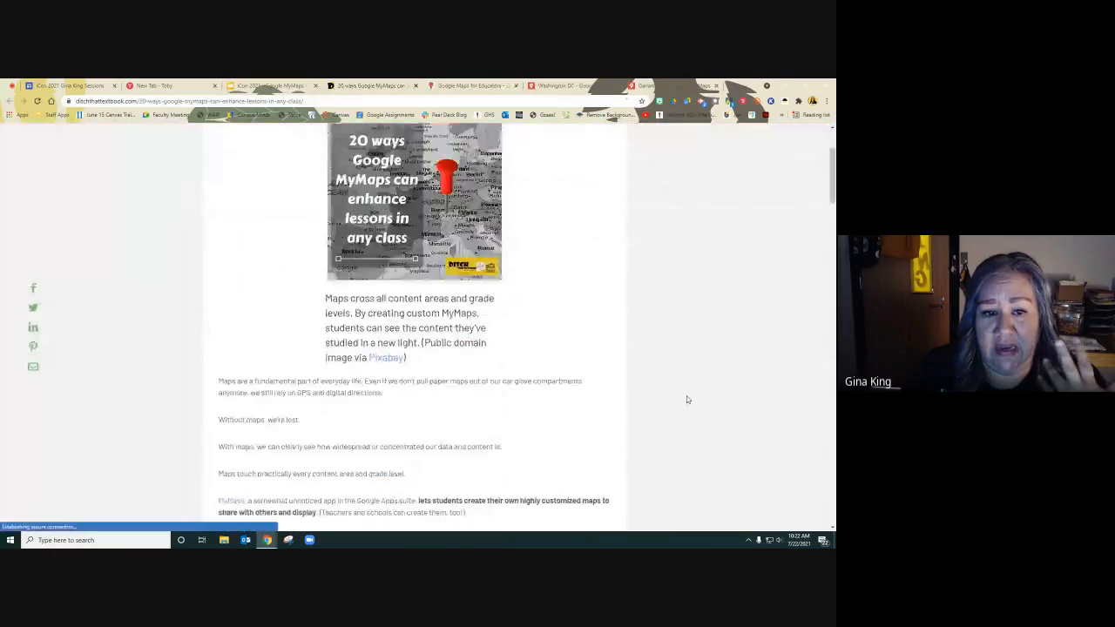
scroll(687, 399, "down", 4)
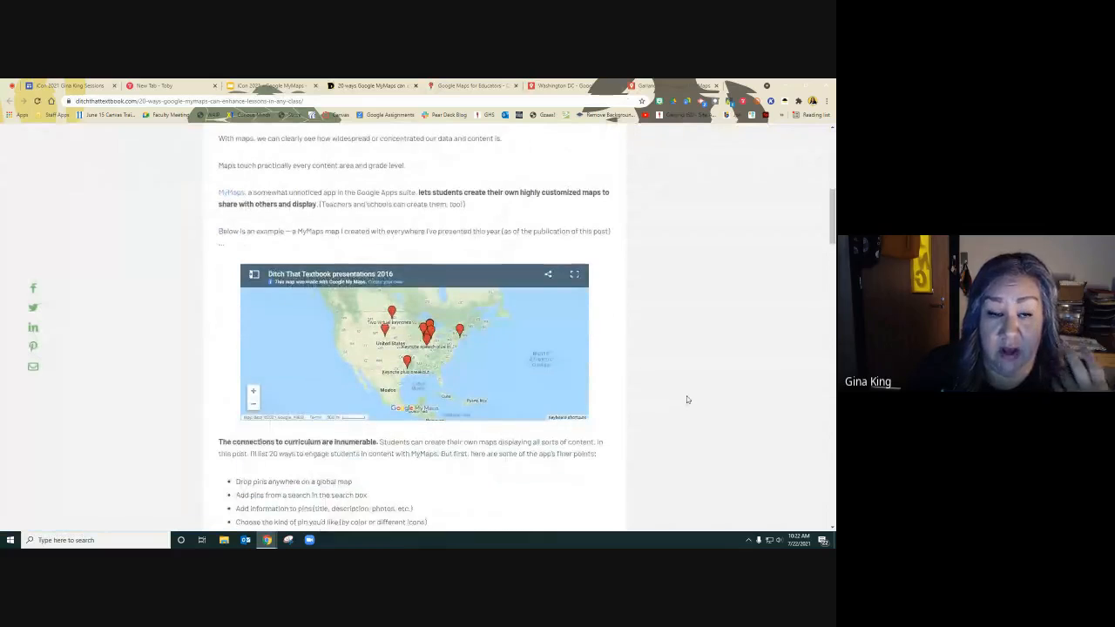
scroll(687, 399, "down", 5)
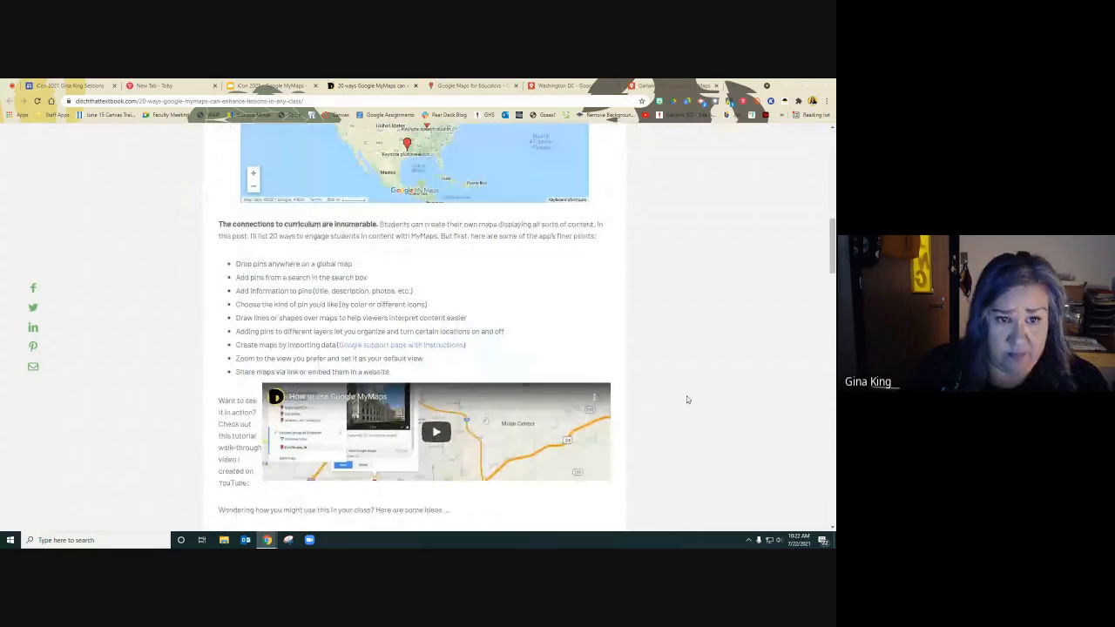
scroll(687, 400, "down", 4)
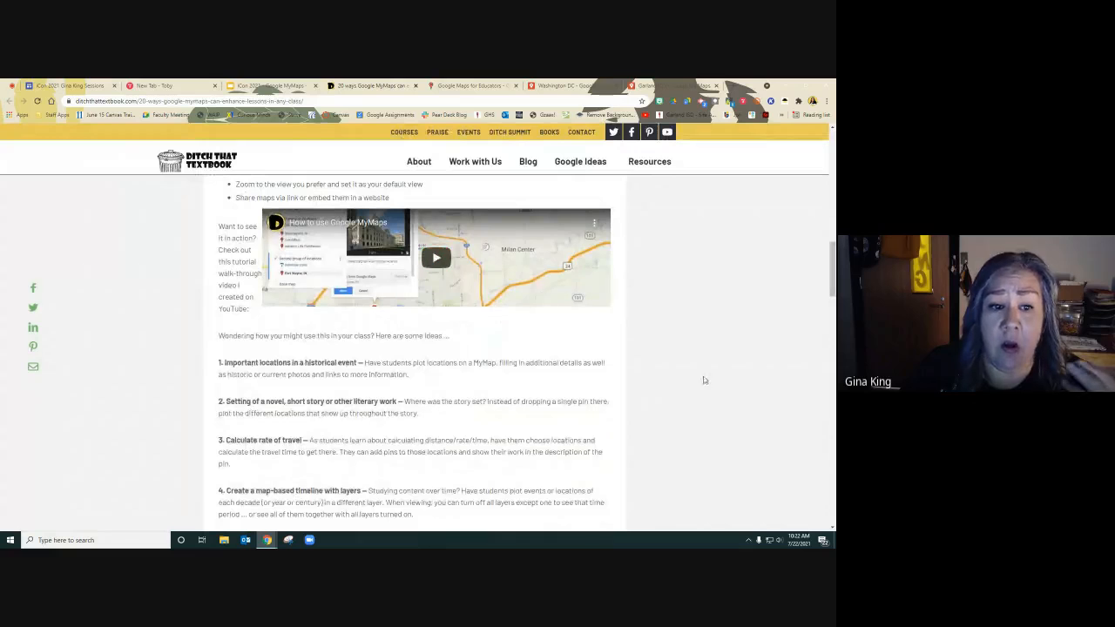
scroll(704, 396, "down", 1)
scroll(702, 392, "down", 1)
scroll(694, 391, "up", 2)
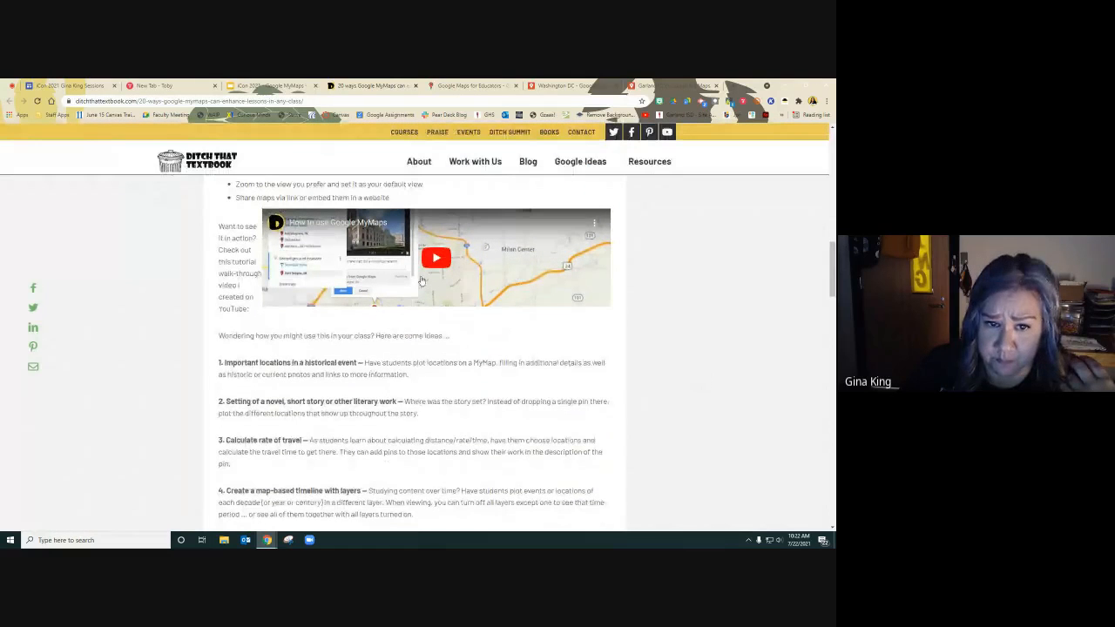
scroll(521, 348, "down", 3)
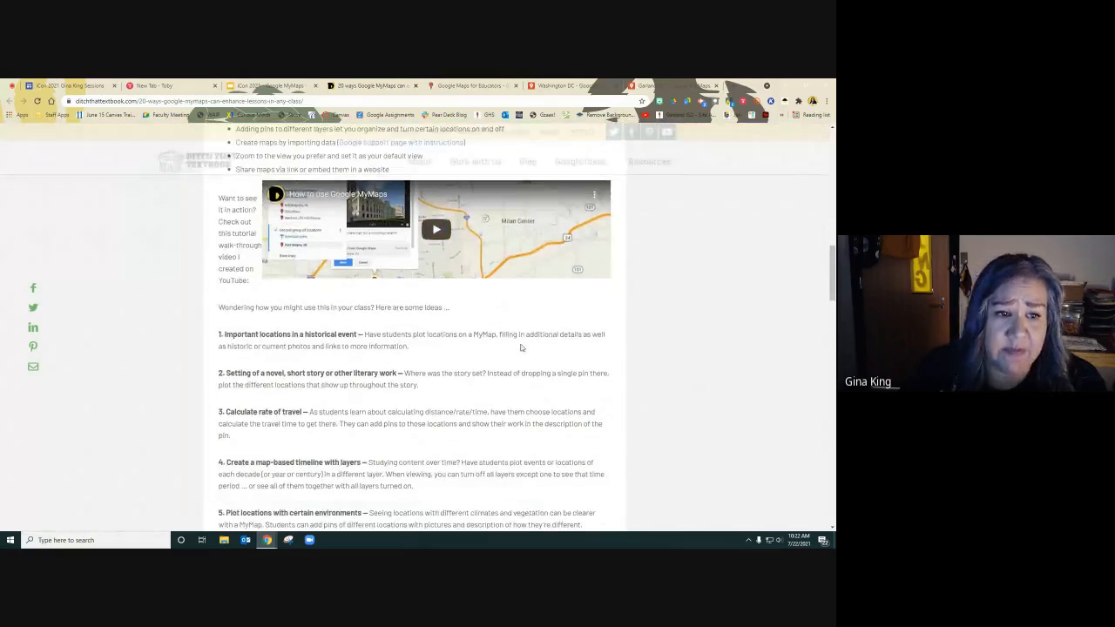
scroll(521, 348, "down", 1)
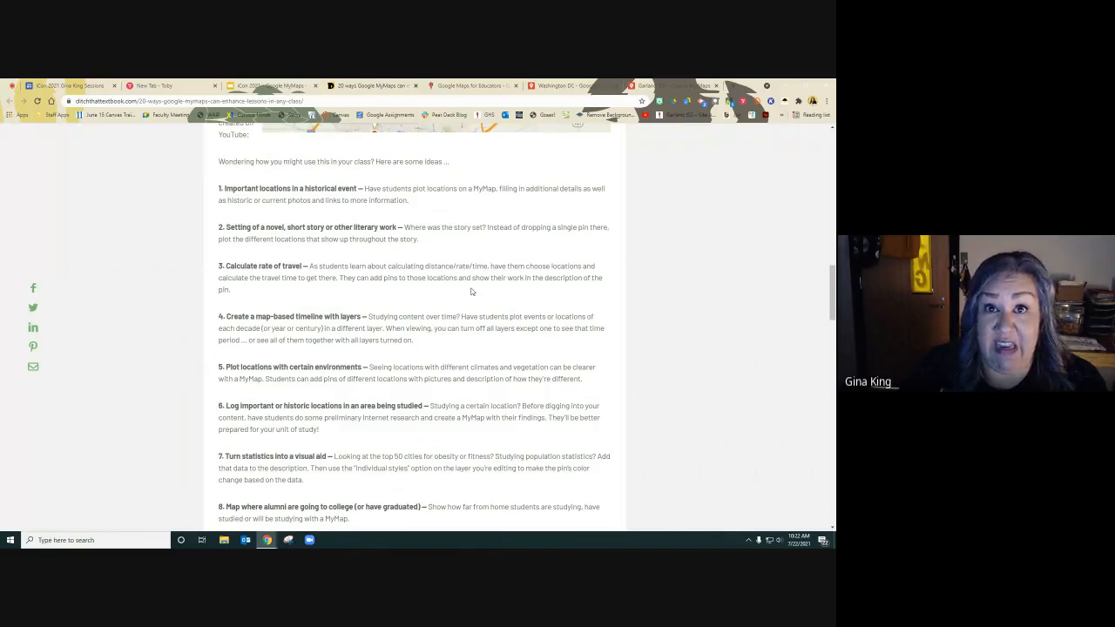
scroll(471, 292, "down", 6)
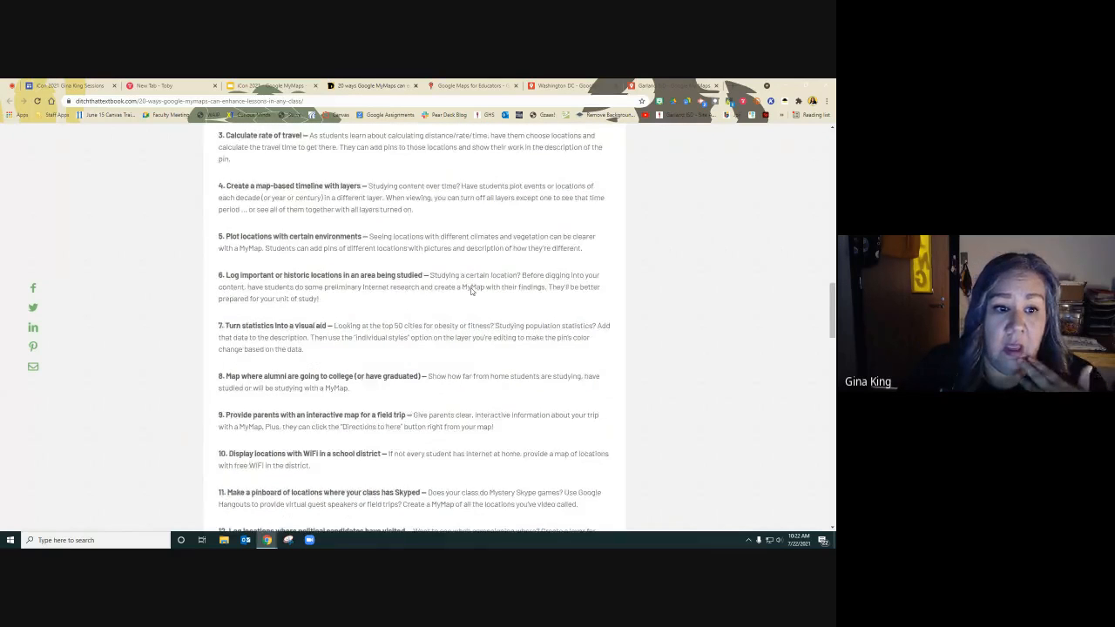
scroll(471, 290, "down", 1)
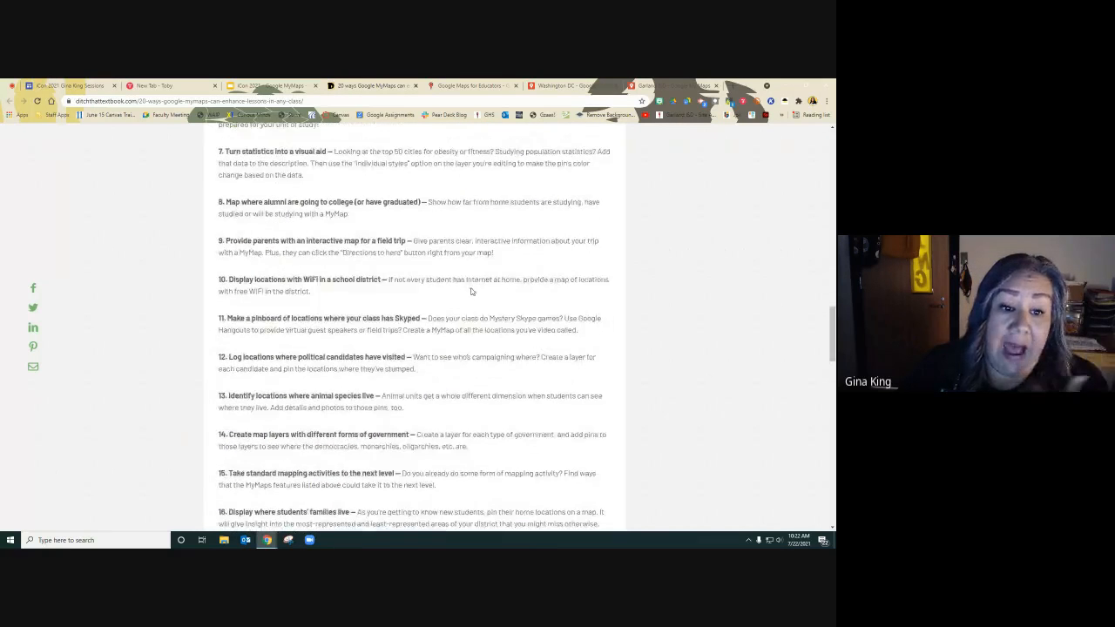
scroll(471, 292, "down", 4)
scroll(471, 292, "down", 2)
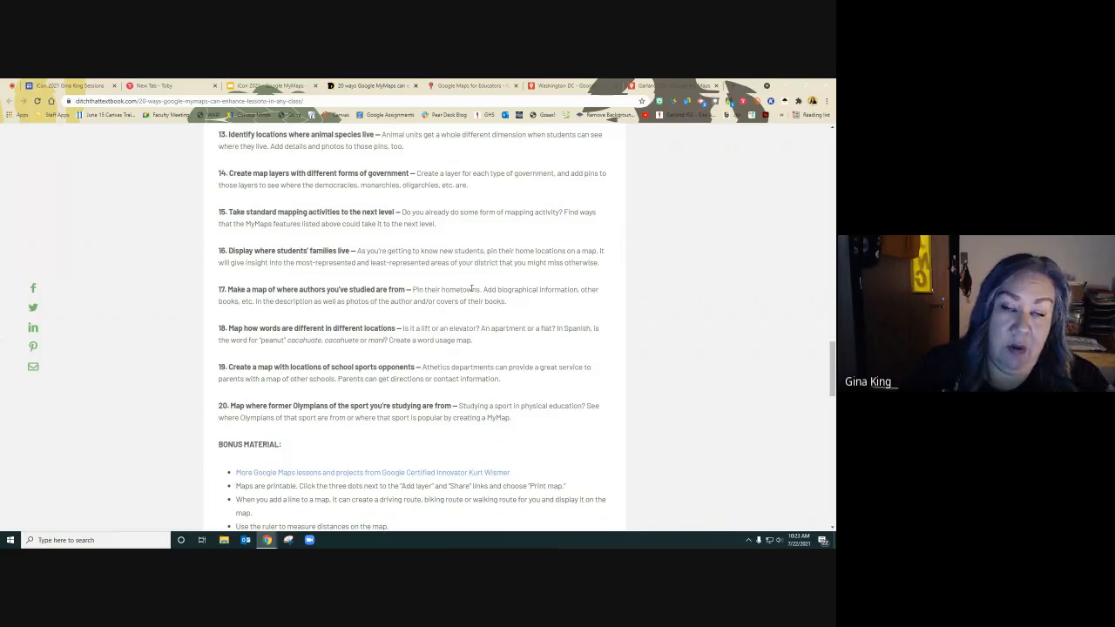
scroll(471, 289, "down", 6)
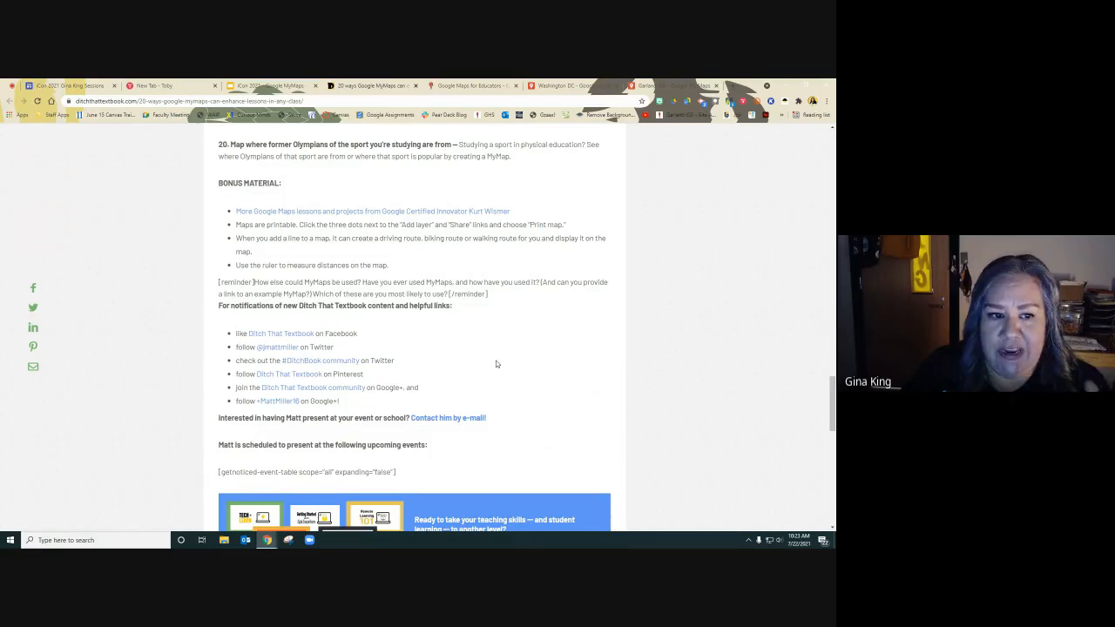
scroll(496, 364, "down", 6)
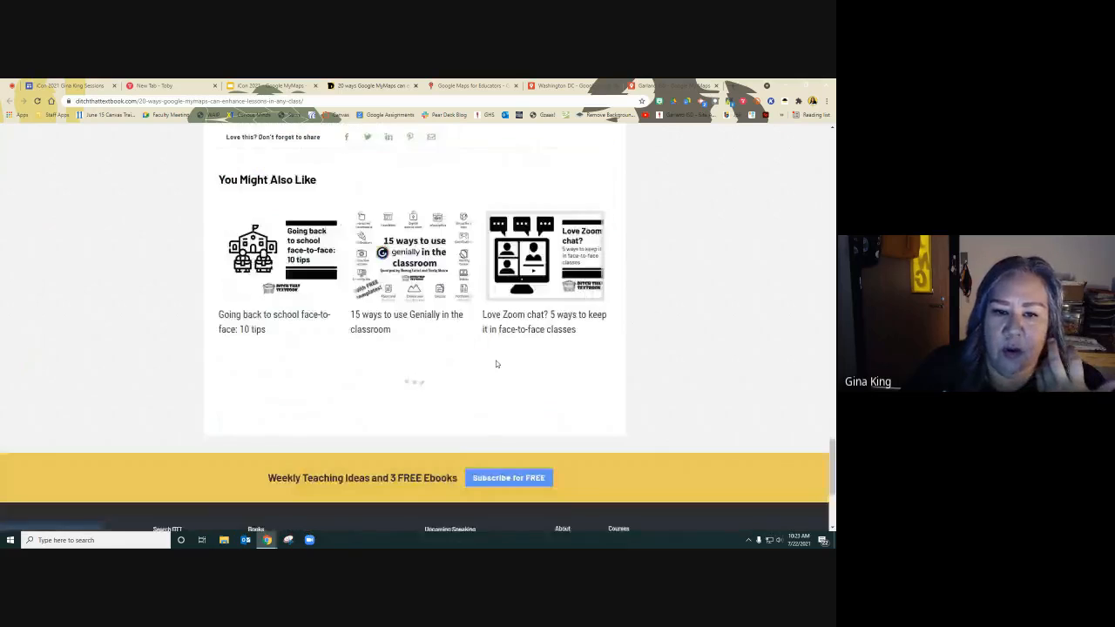
Return to the slides, open the link on 60 ideas for using Google MyMaps, and scroll through its shared ideas.
scroll(496, 364, "up", 10)
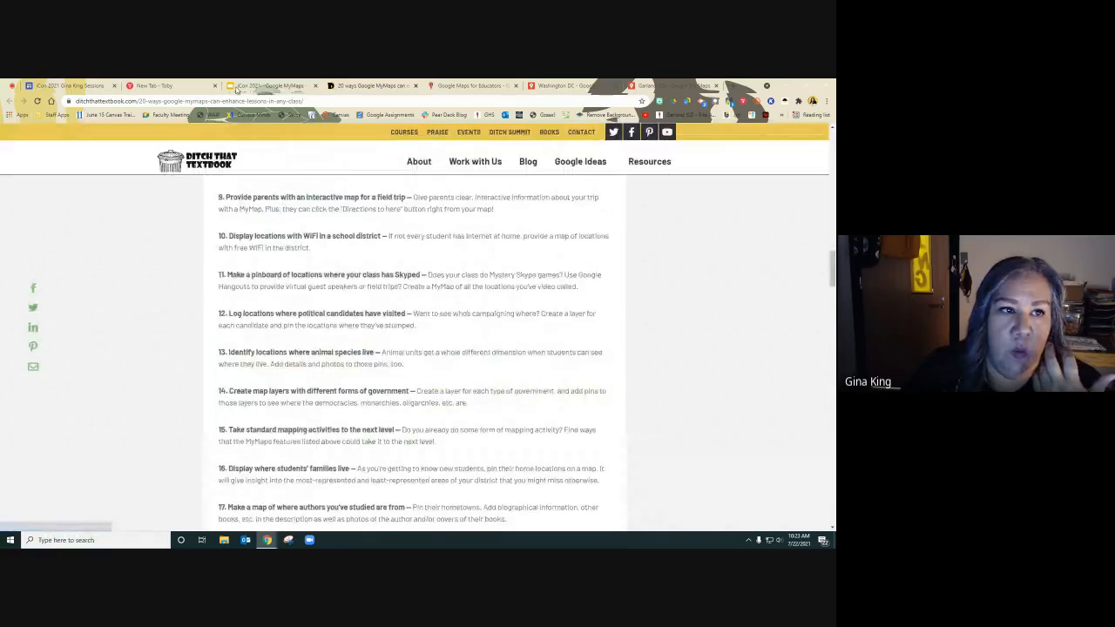
left_click(246, 87)
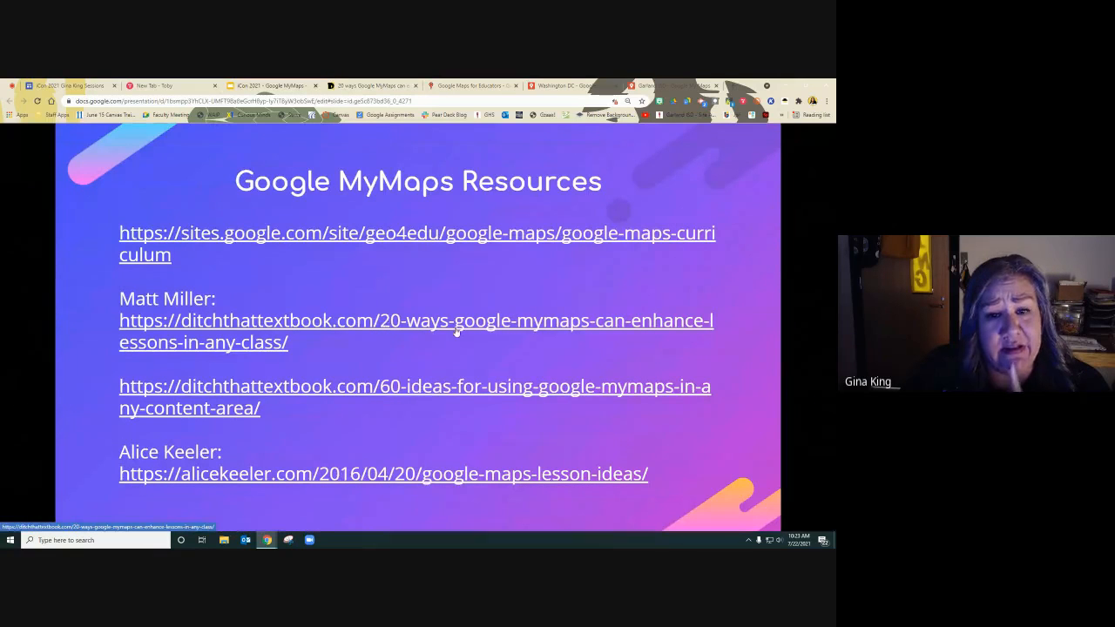
left_click(376, 387)
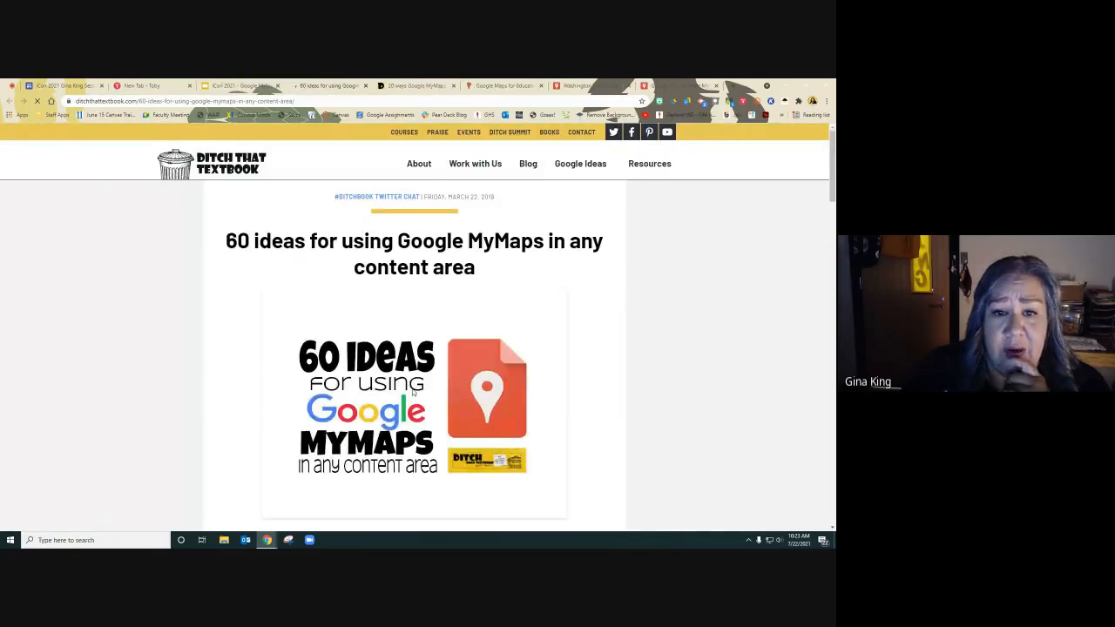
scroll(413, 392, "down", 10)
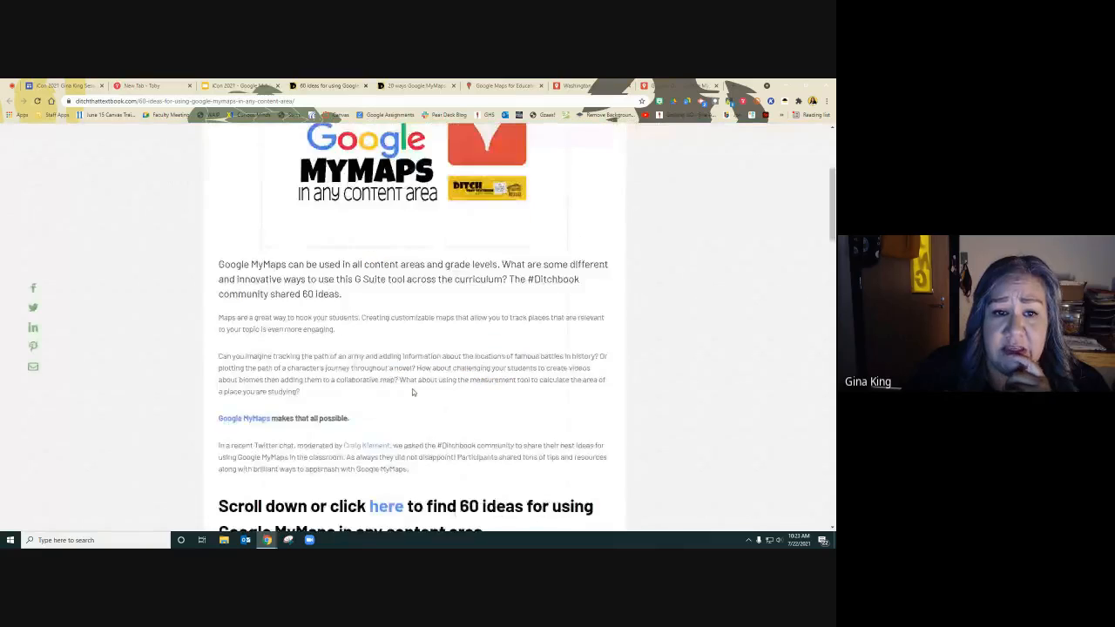
scroll(412, 393, "down", 15)
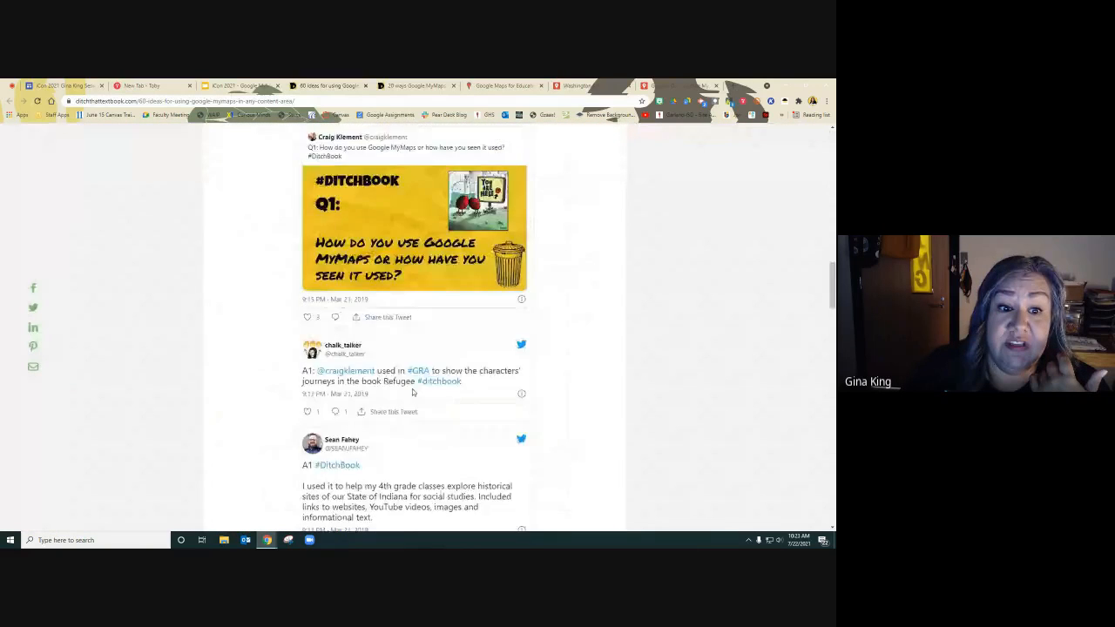
scroll(413, 392, "down", 15)
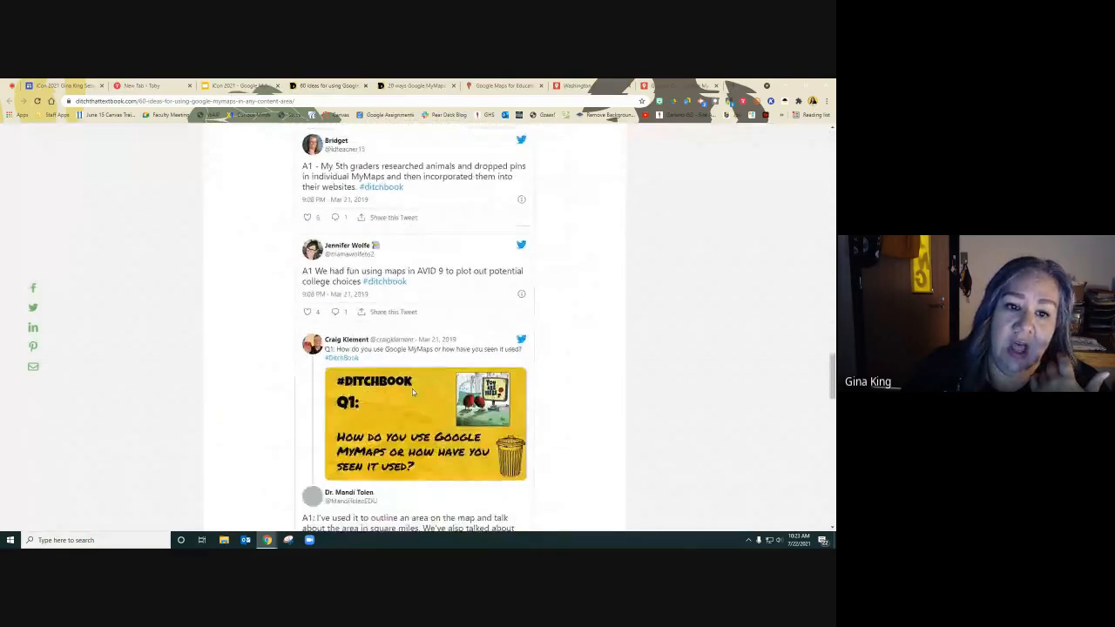
scroll(413, 393, "up", 10)
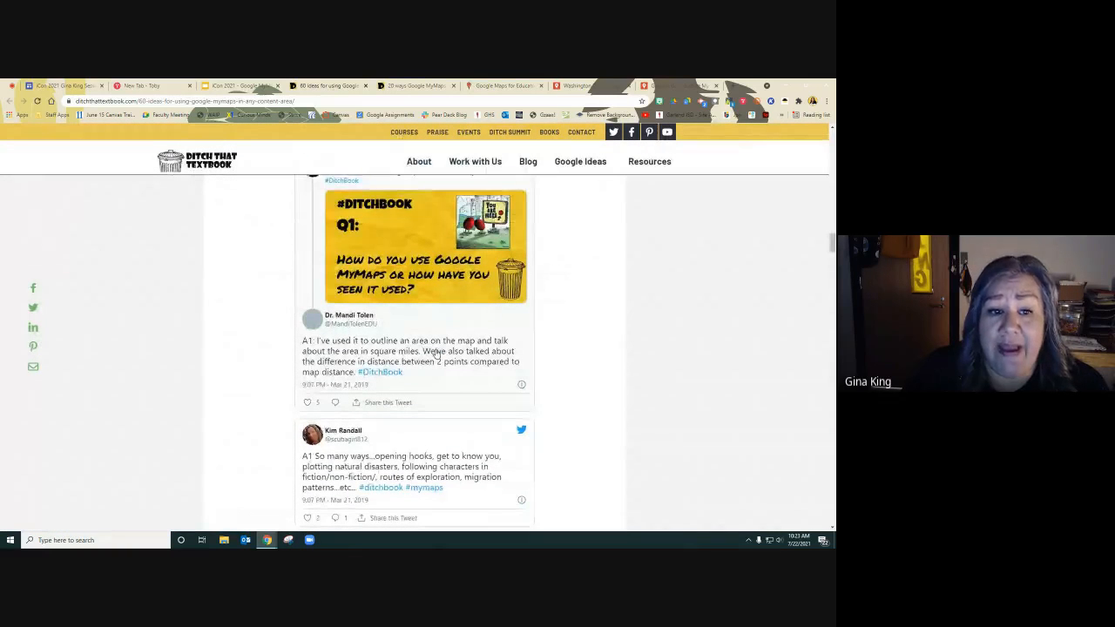
scroll(435, 353, "up", 3)
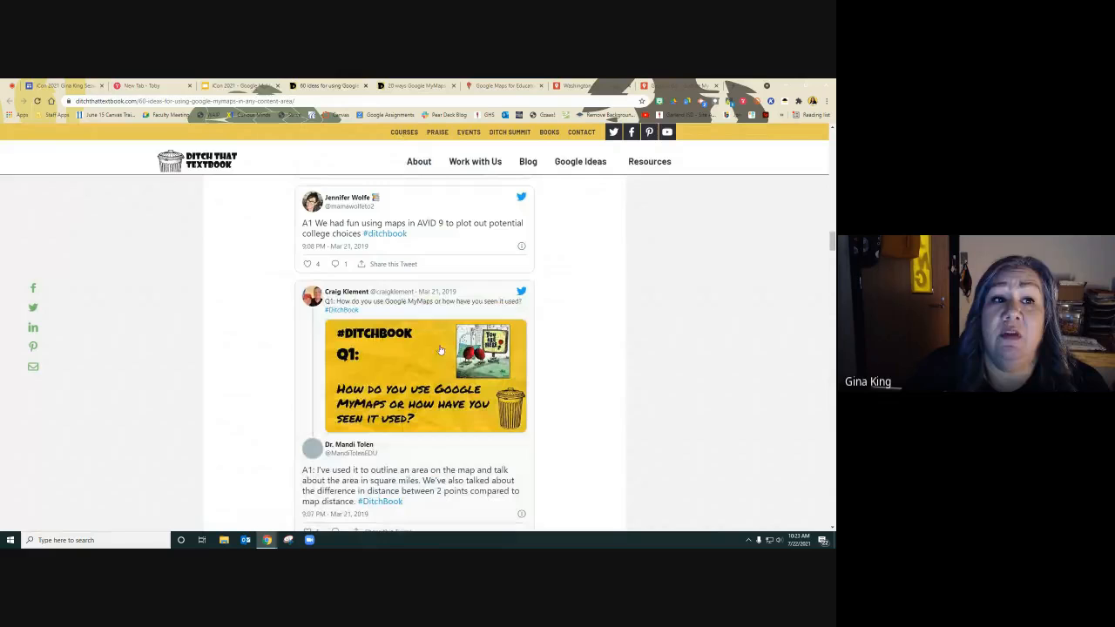
Return to the slides, open the Alice Keeler Google Maps lesson ideas link, and close the newsletter pop-up.
left_click(243, 87)
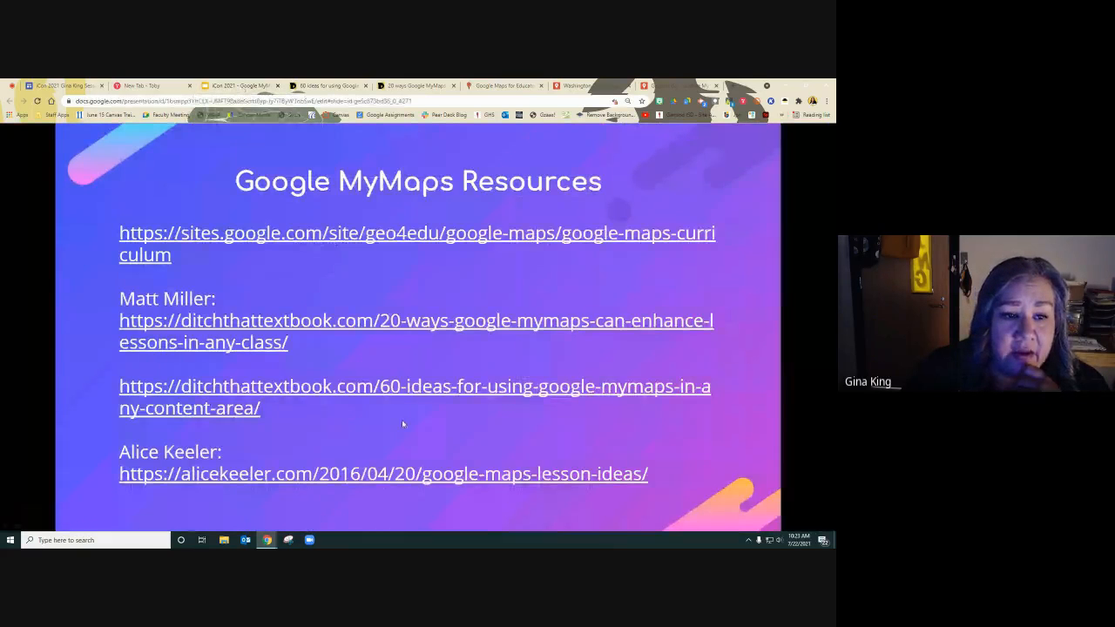
left_click(401, 419)
left_click(348, 407)
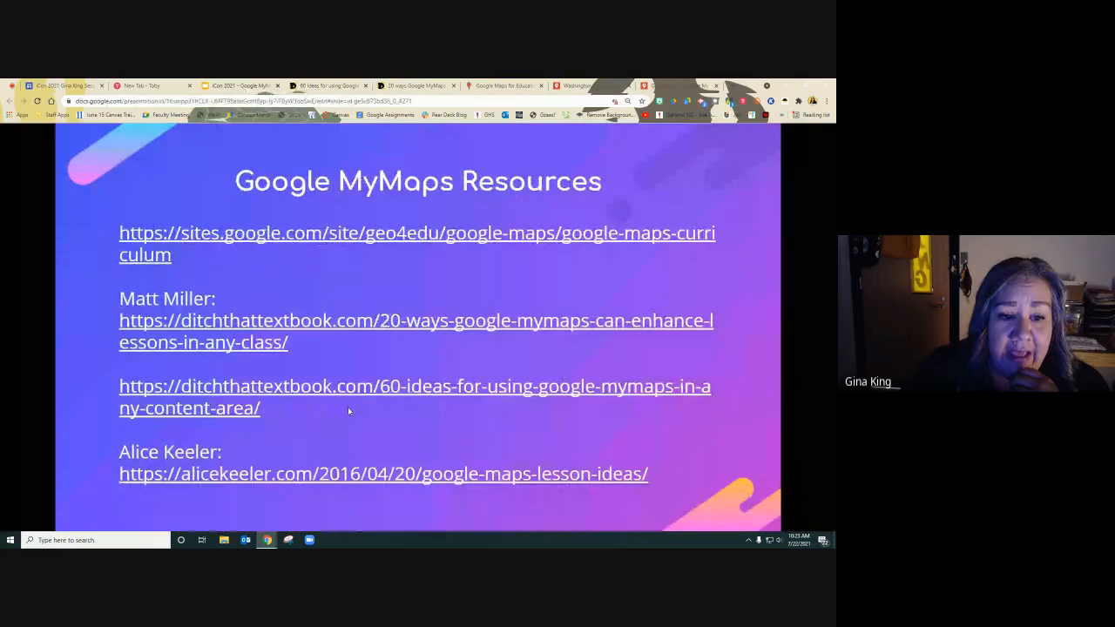
left_click(341, 475)
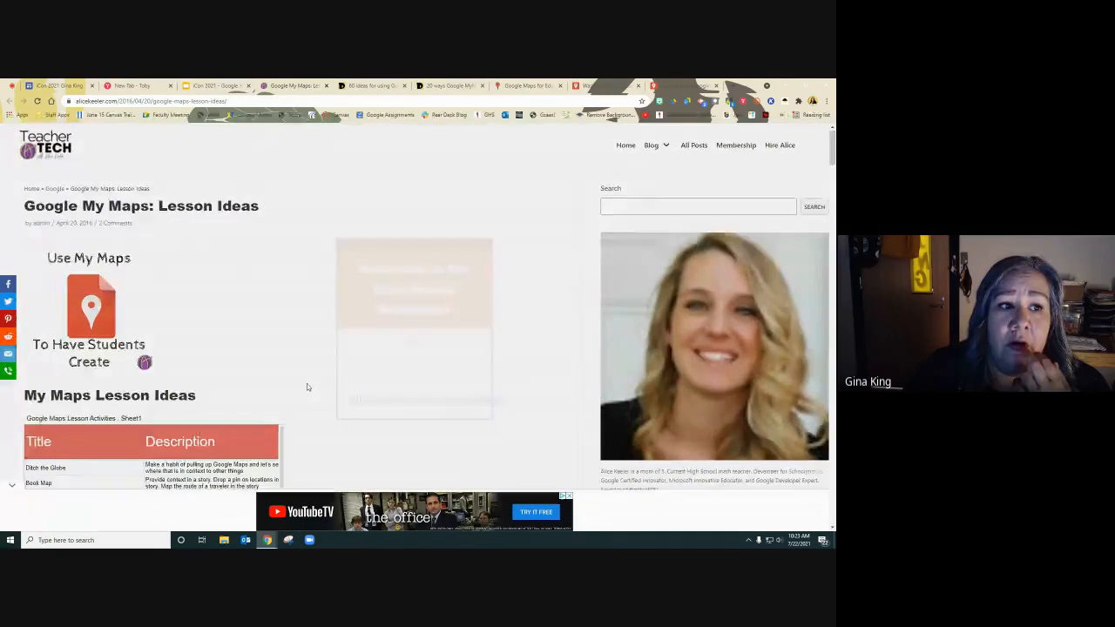
scroll(307, 385, "down", 1)
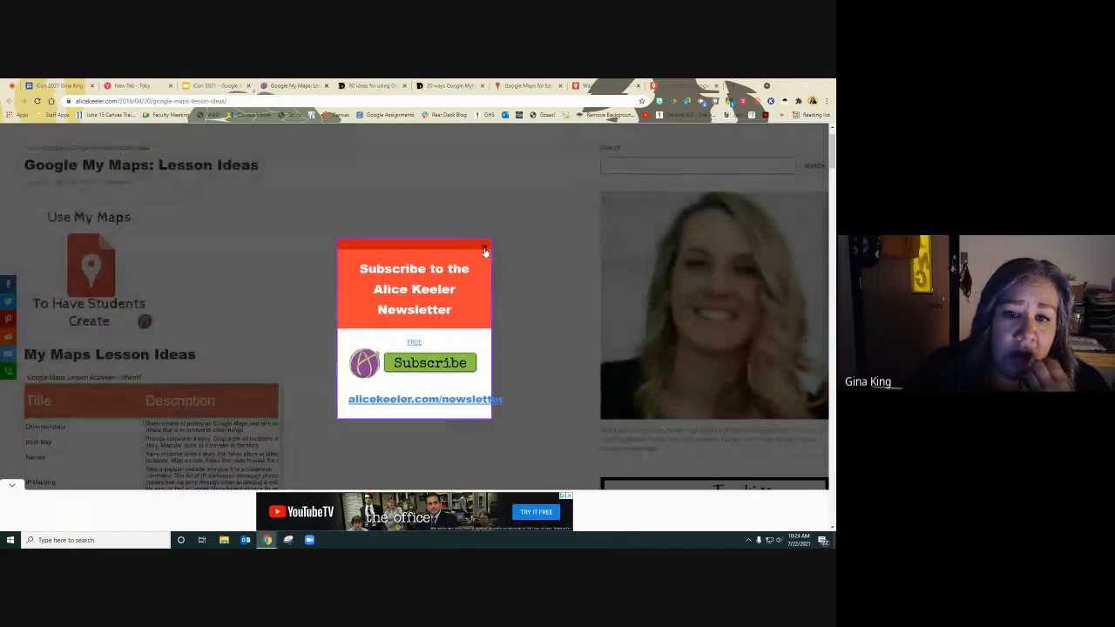
left_click(485, 247)
Scroll through the My Maps Lesson Ideas table of titles and descriptions on the Alice Keeler page.
scroll(385, 353, "down", 3)
scroll(376, 366, "down", 2)
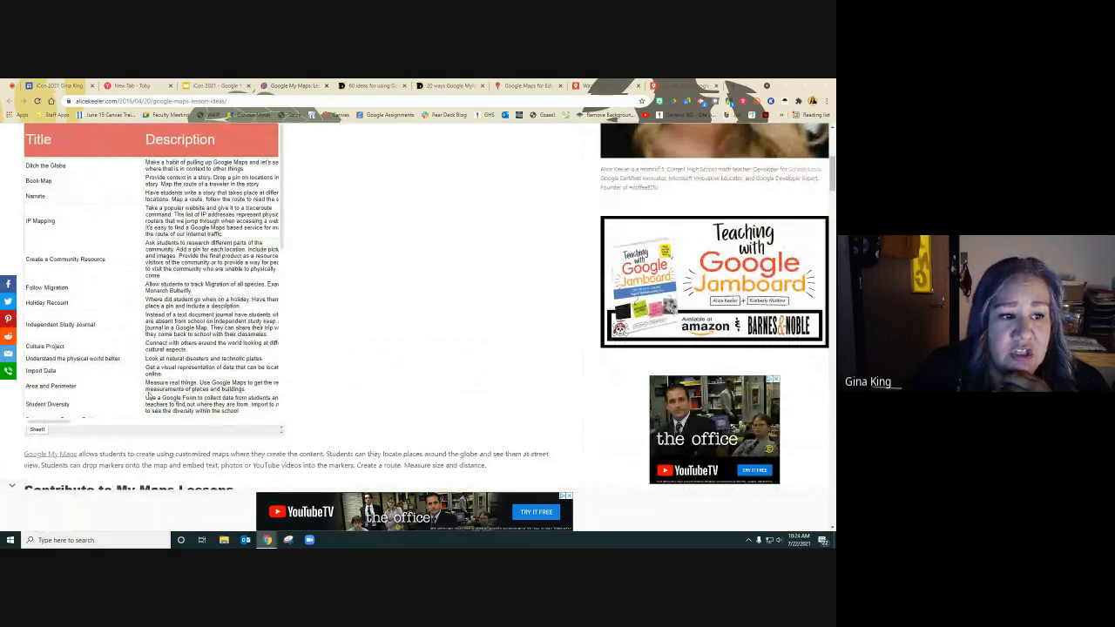
scroll(209, 383, "down", 10)
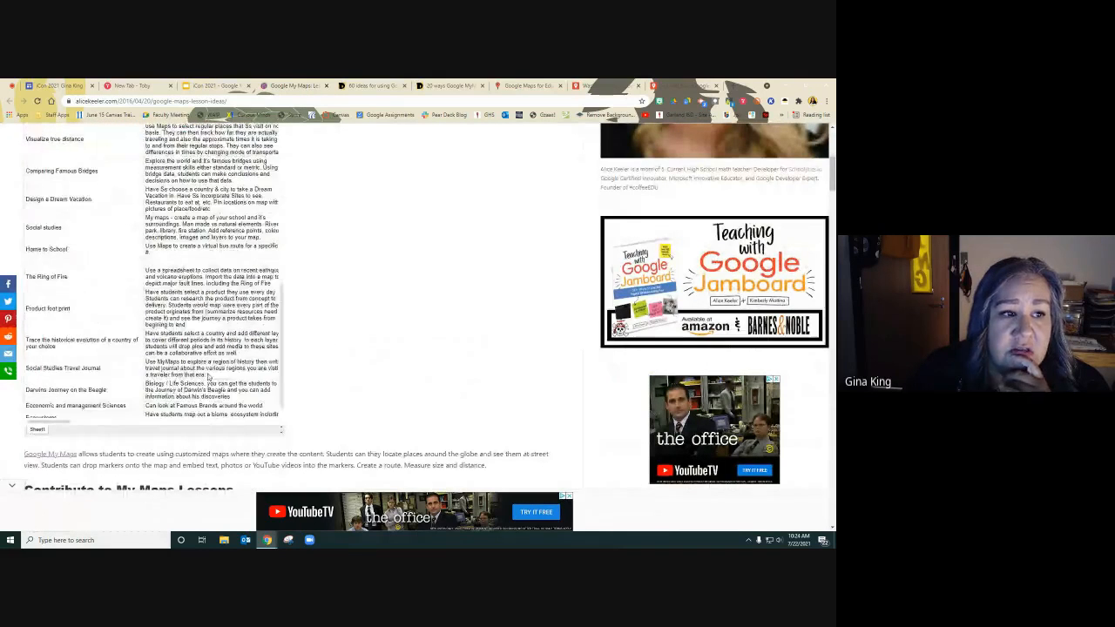
scroll(209, 376, "down", 1)
scroll(209, 375, "up", 15)
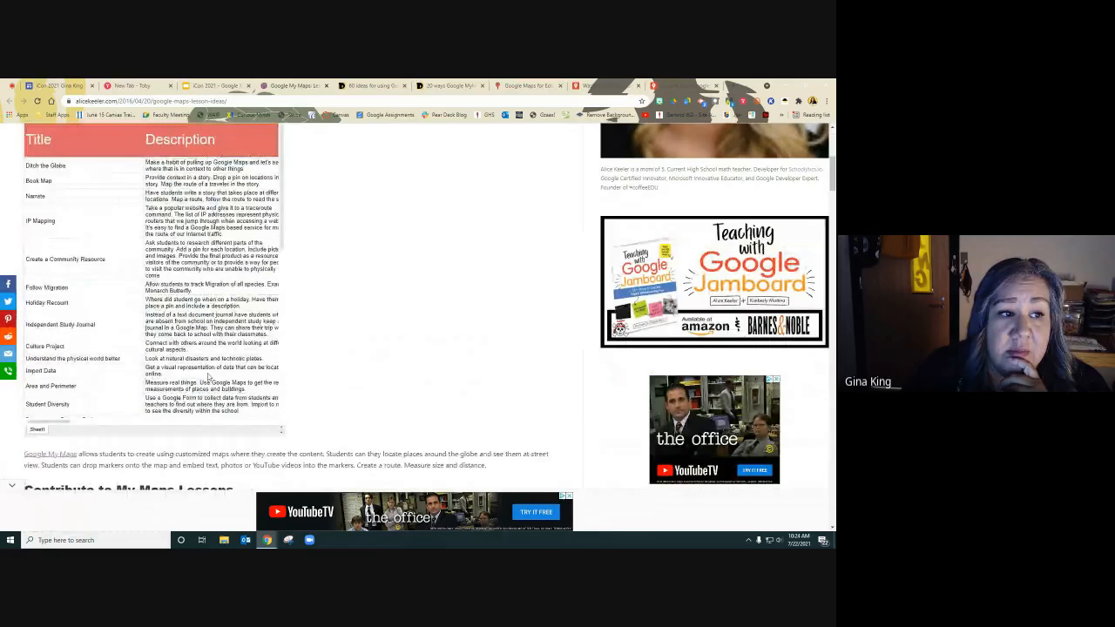
scroll(209, 374, "down", 15)
scroll(209, 374, "up", 15)
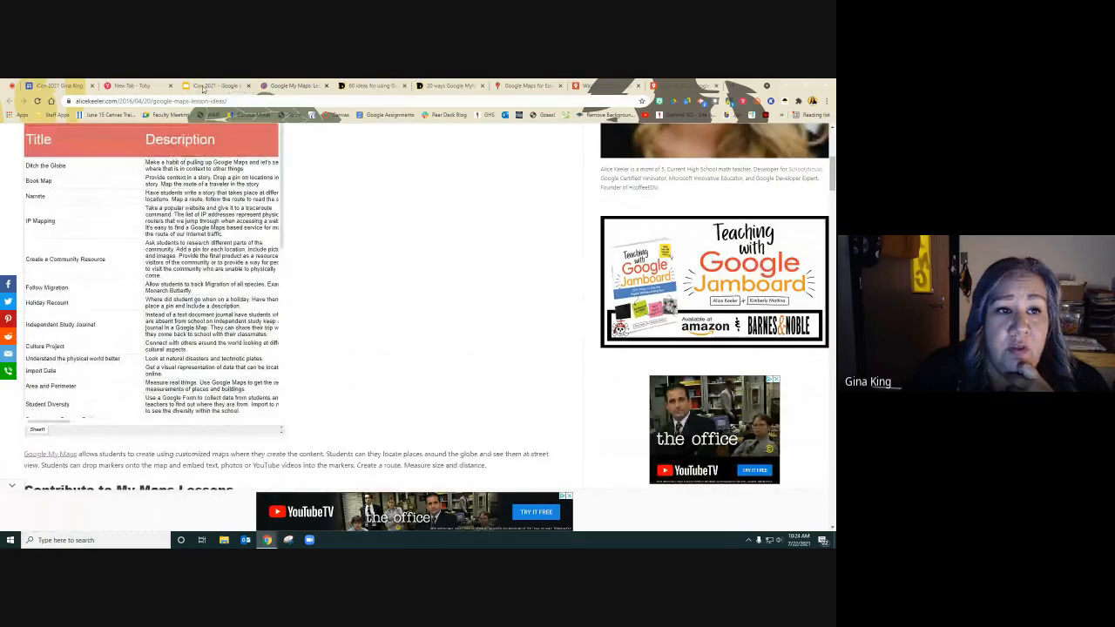
Return to the slideshow and advance to the Amazing Race Resources slide.
left_click(207, 85)
left_click(331, 413)
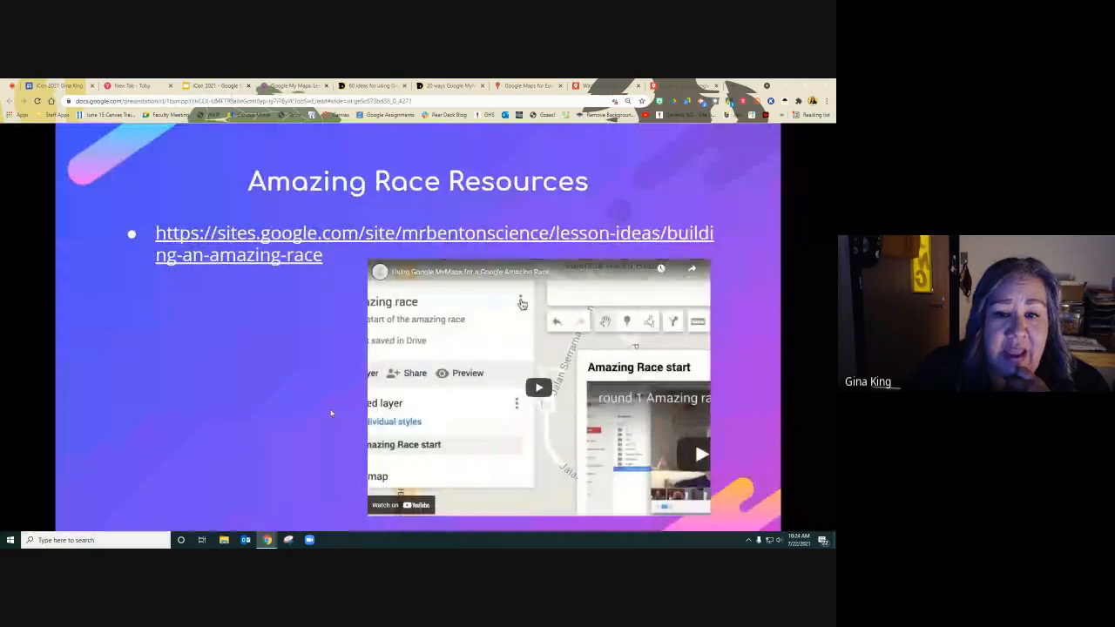